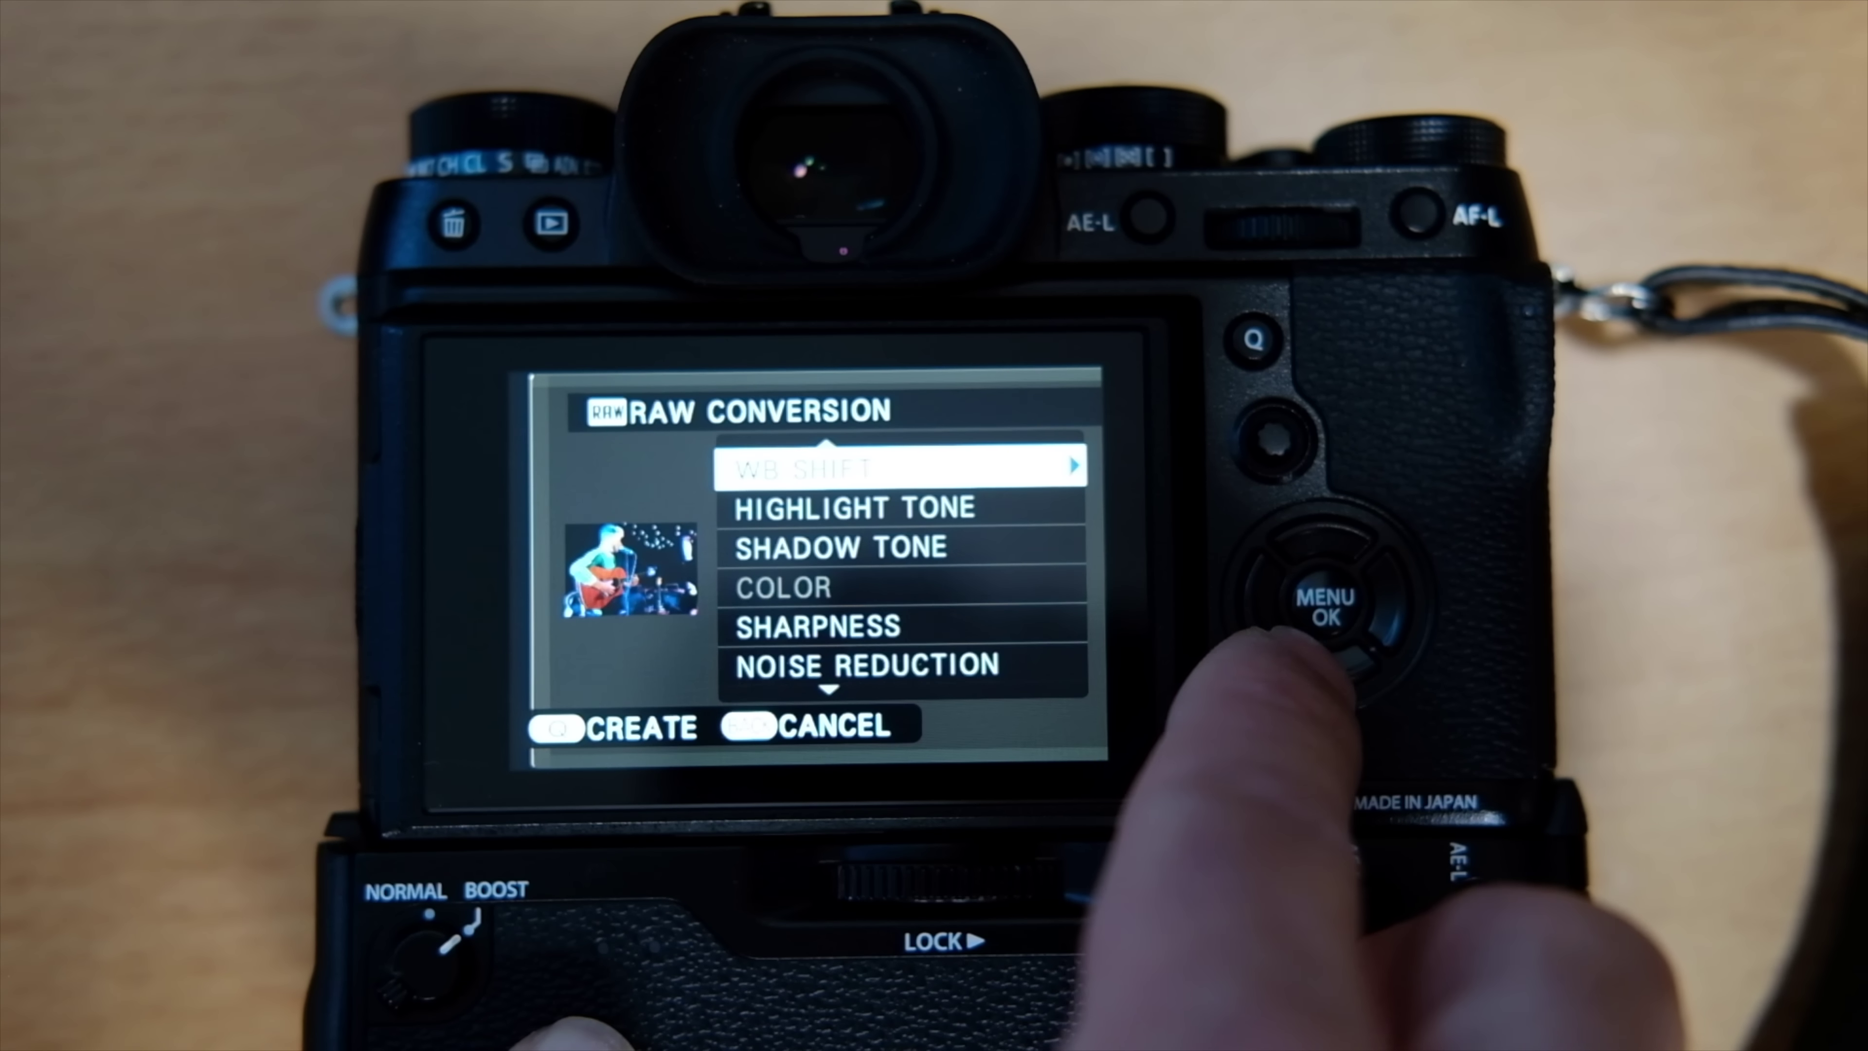
key(Down)
key(Down)
key(Down)
Step: In the X-T2 RAW CONVERSION menu, raise SHARPNESS to +1 and confirm it
key(Right)
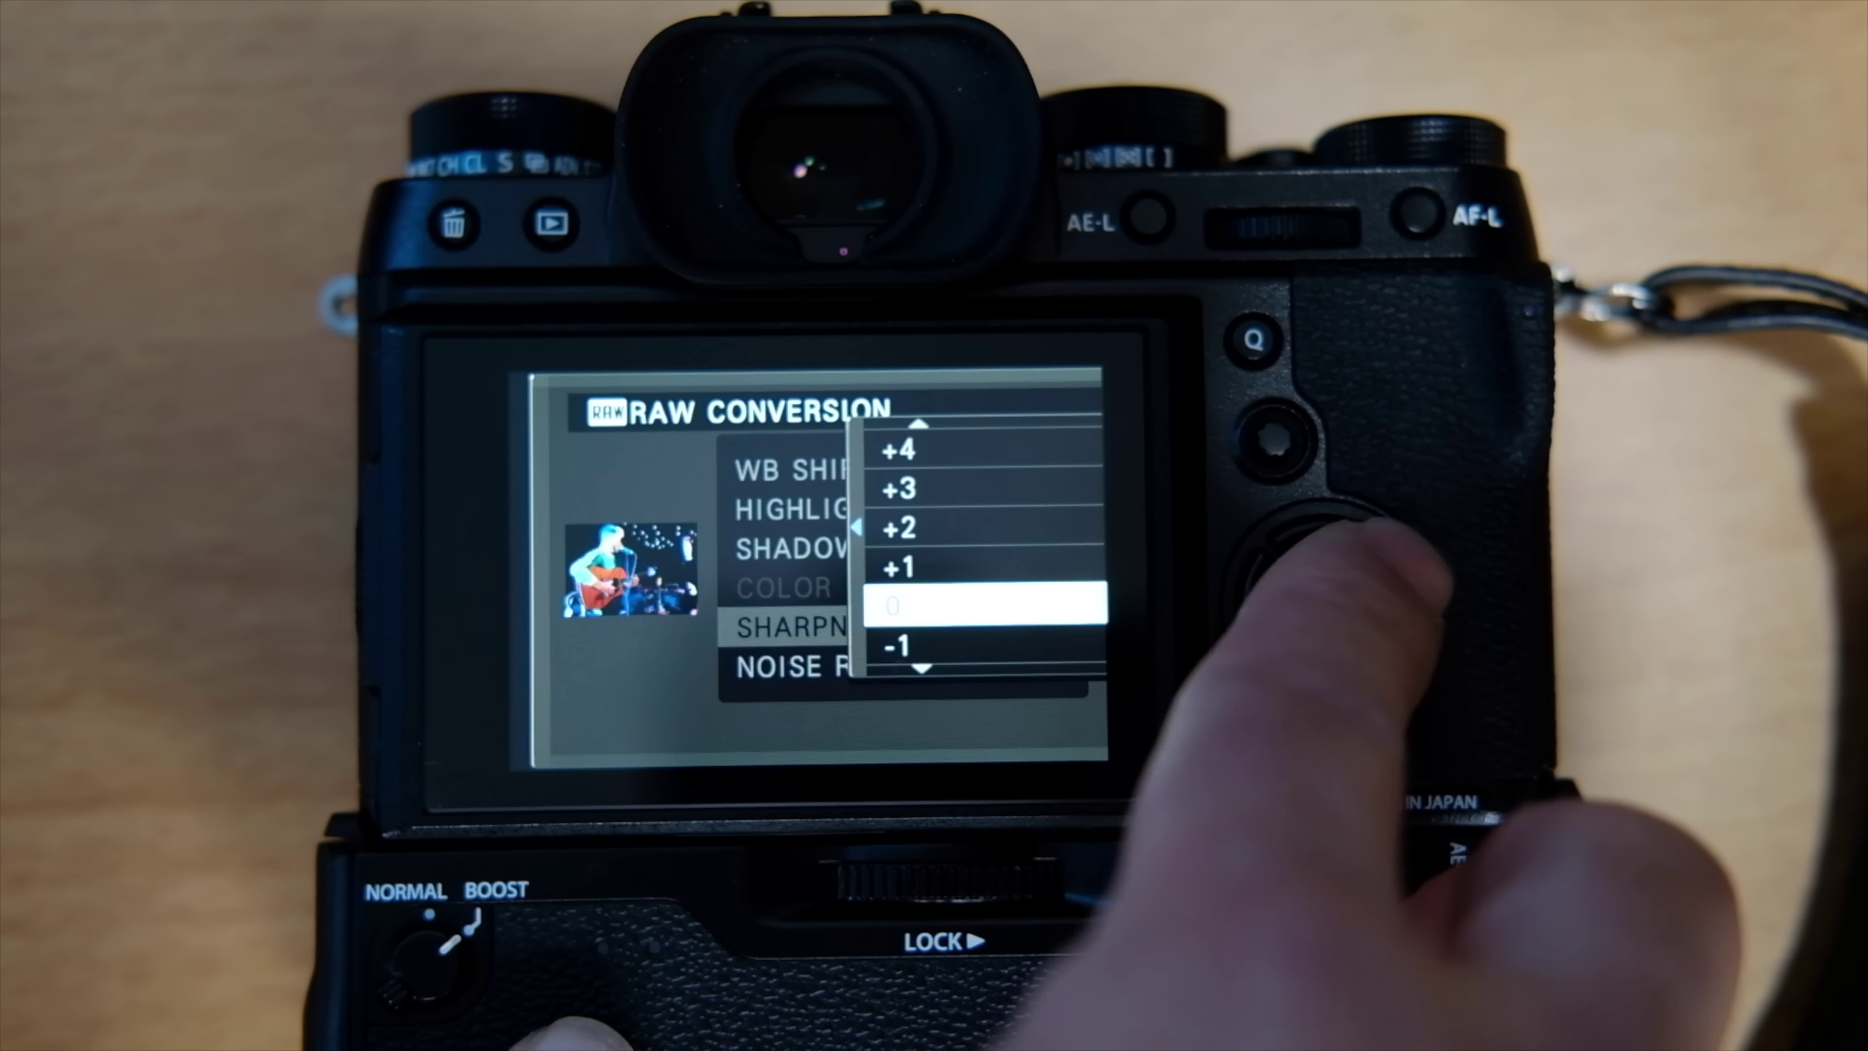
key(Up)
key(Return)
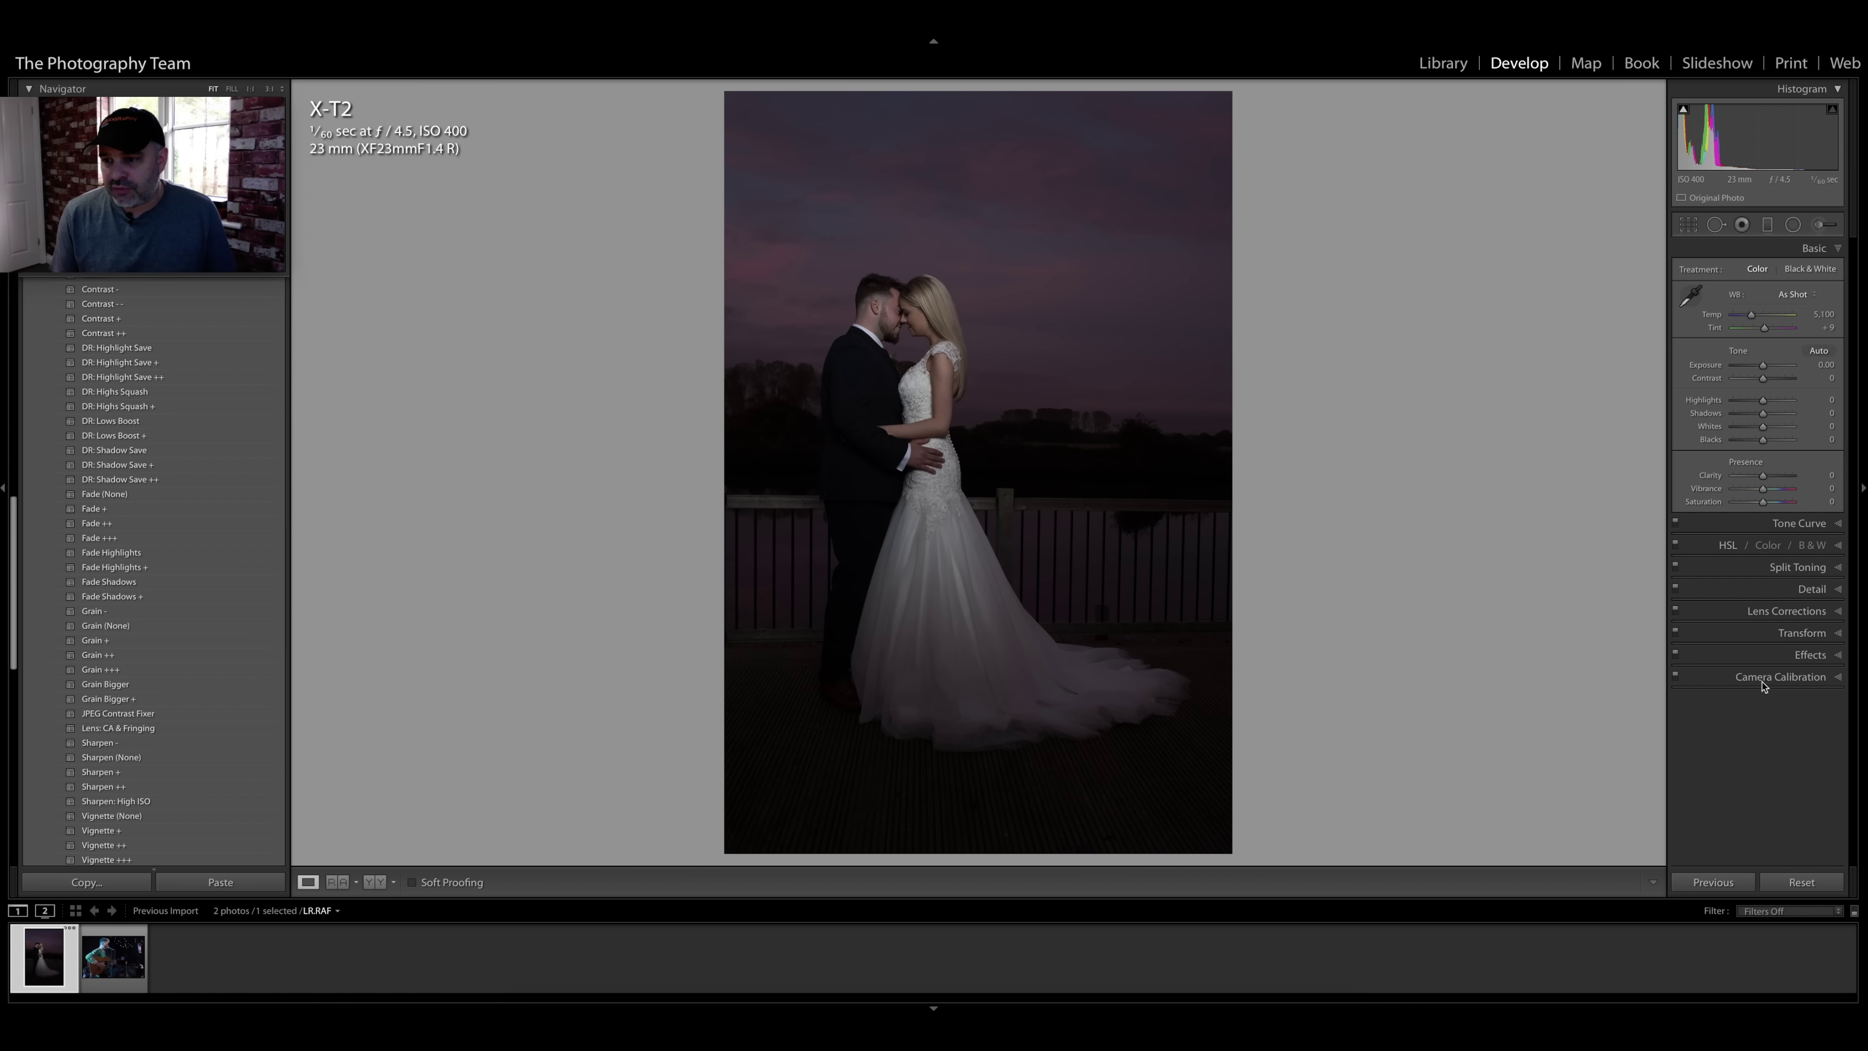
Step: Show the Camera Calibration settings for the wedding-couple RAW photo
click(1841, 680)
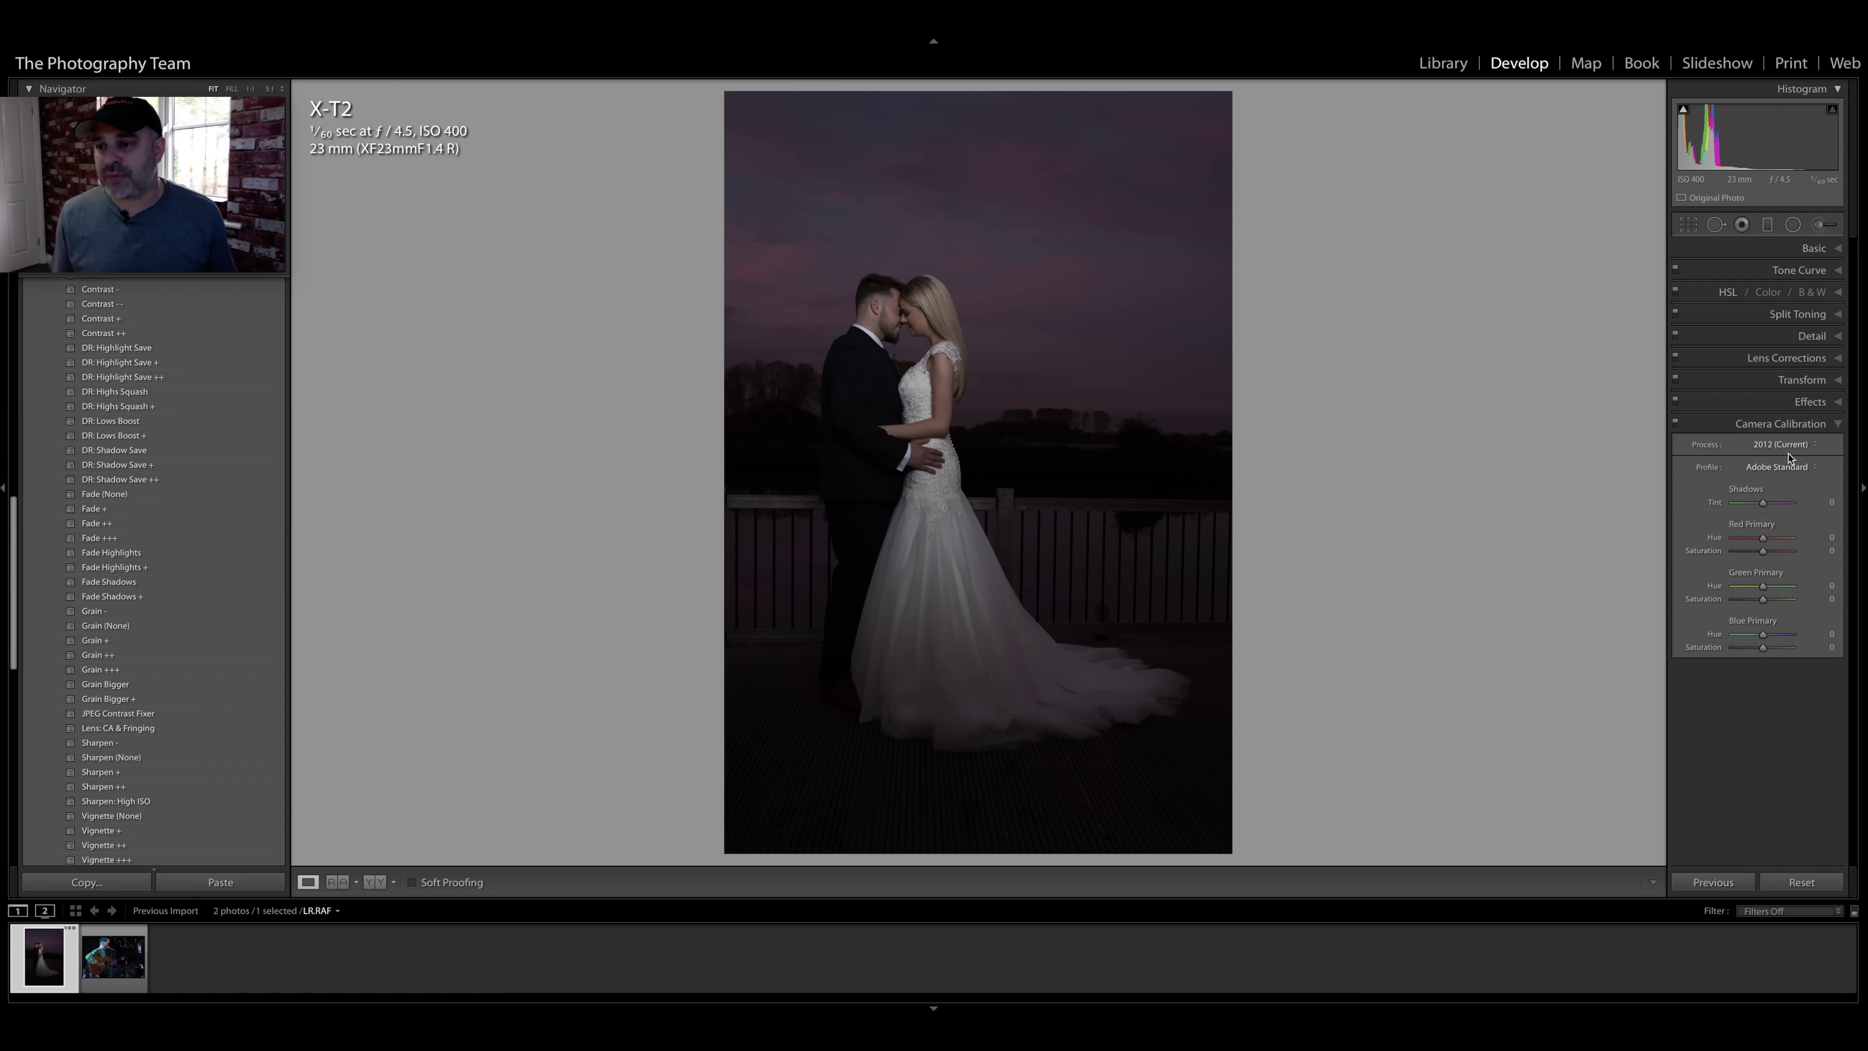
Step: Switch the wedding photo's calibration profile to Camera ASTIA/SOFT, then bring back the Basic panel
click(1807, 468)
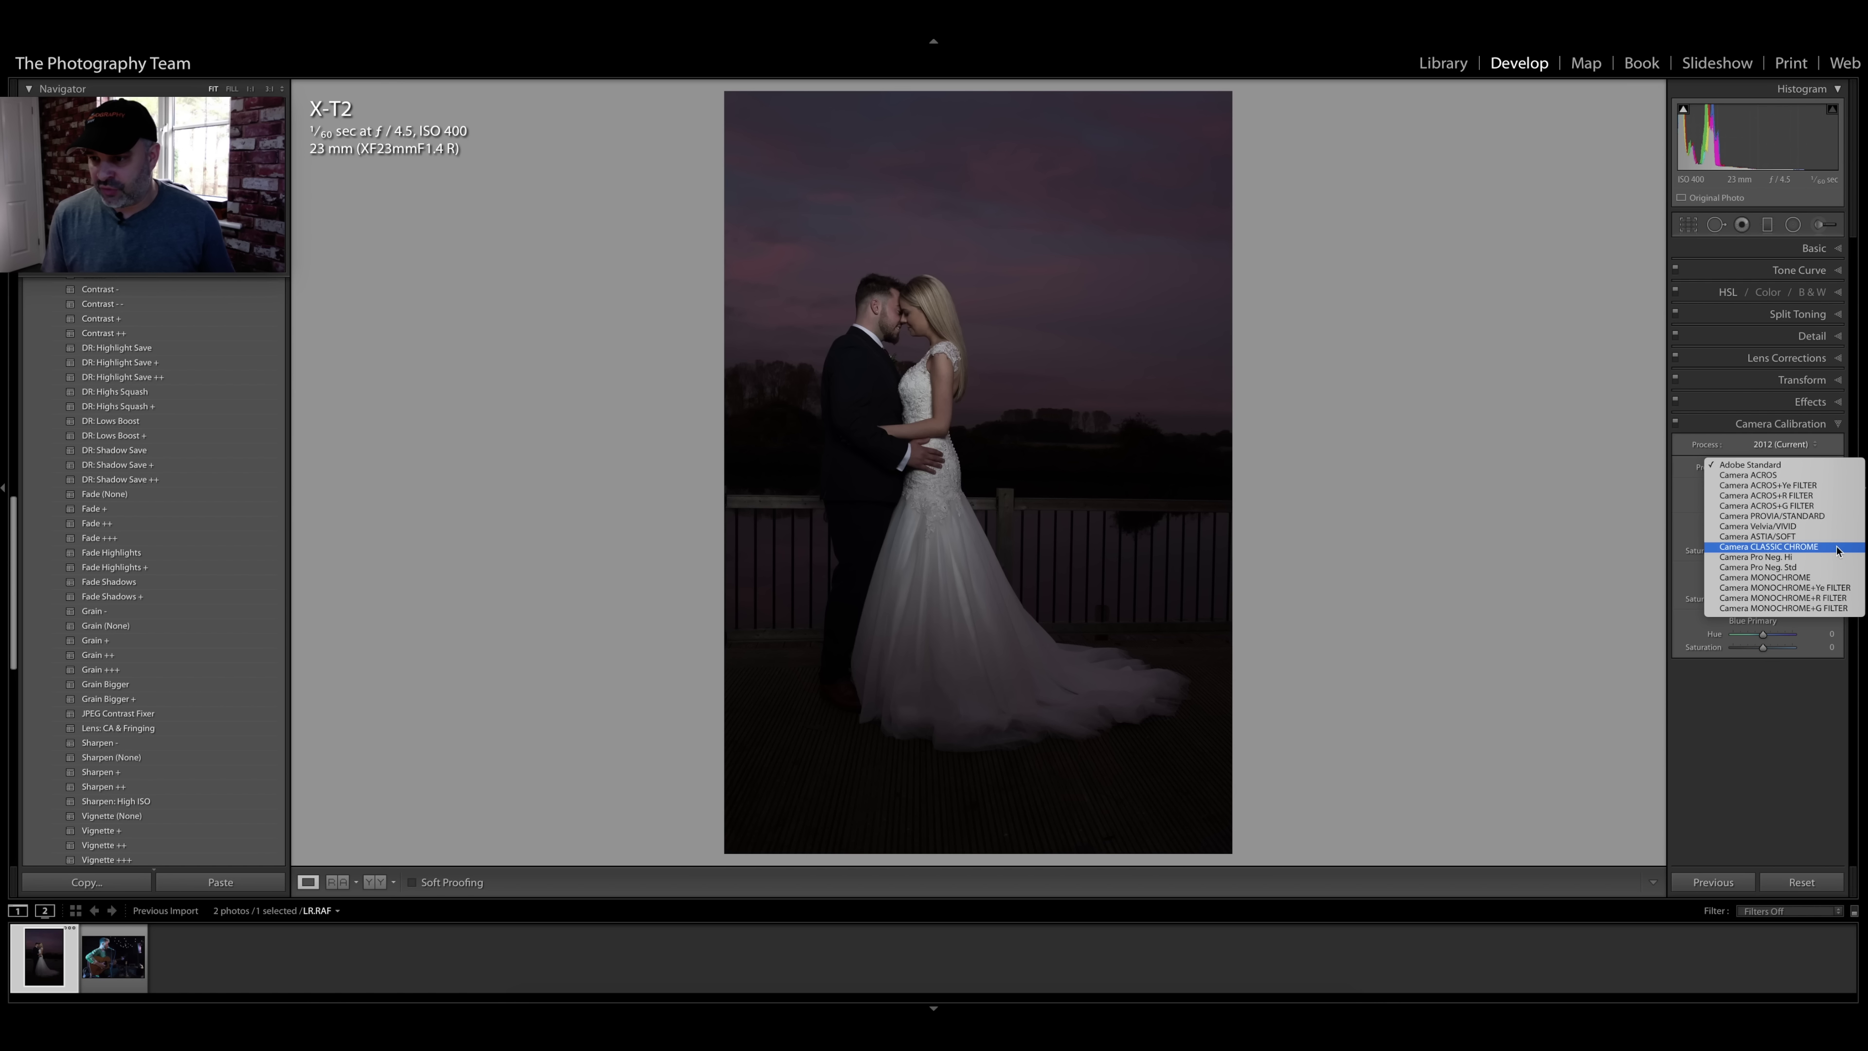
click(1765, 537)
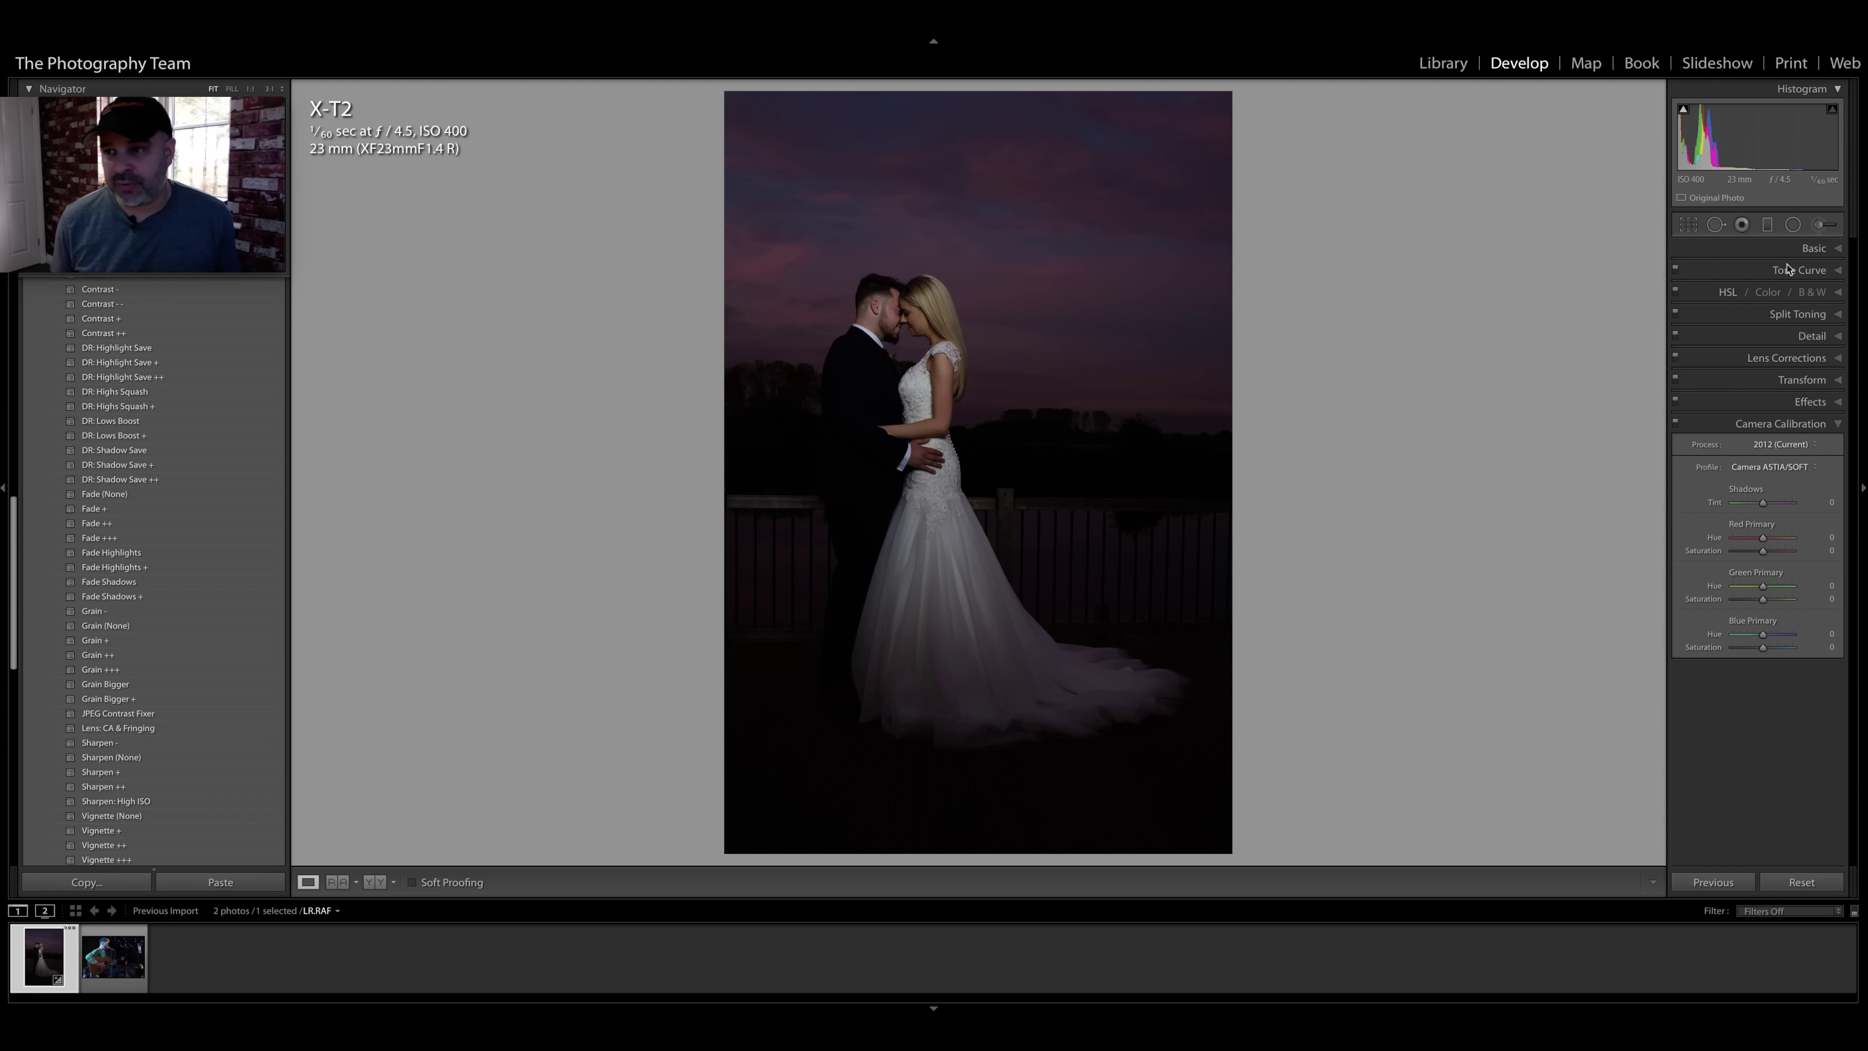
click(1815, 250)
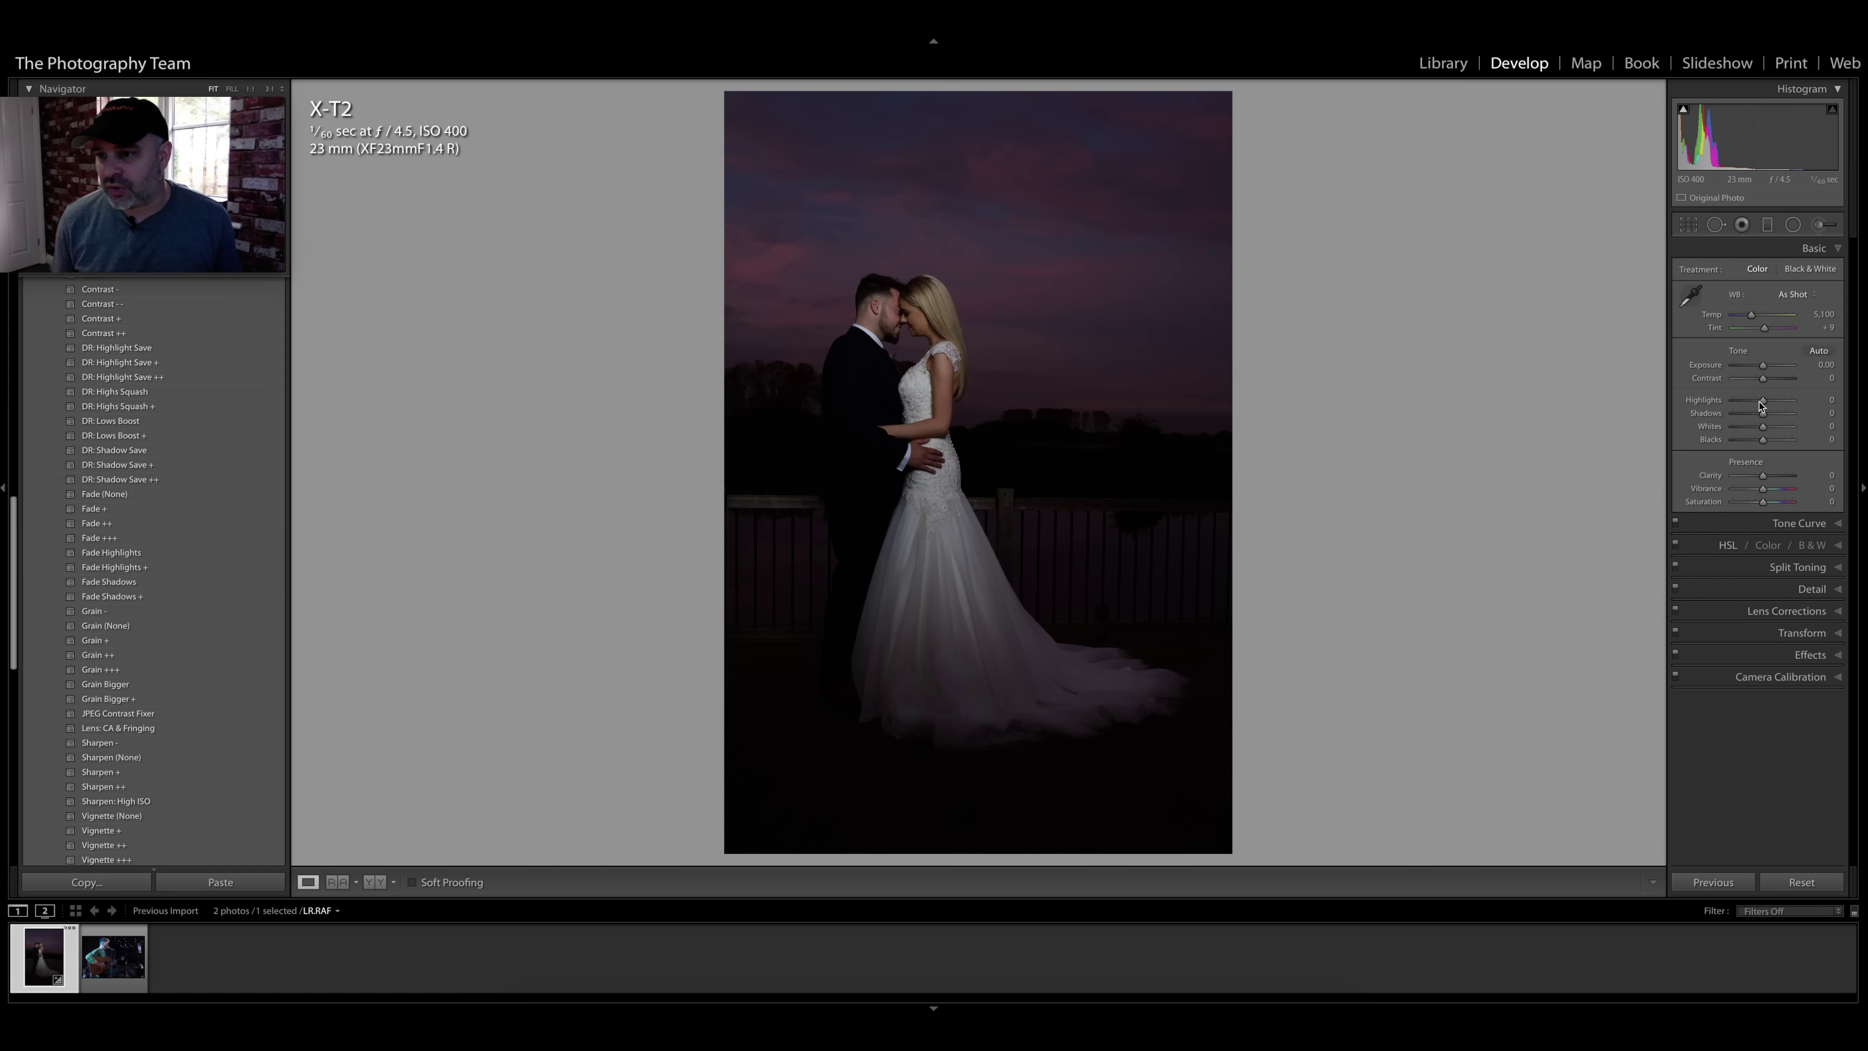
Step: Set Highlights to -25 and Shadows to +25, check sharpening near 25, then zoom to 1:1
drag(1763, 404, 1757, 406)
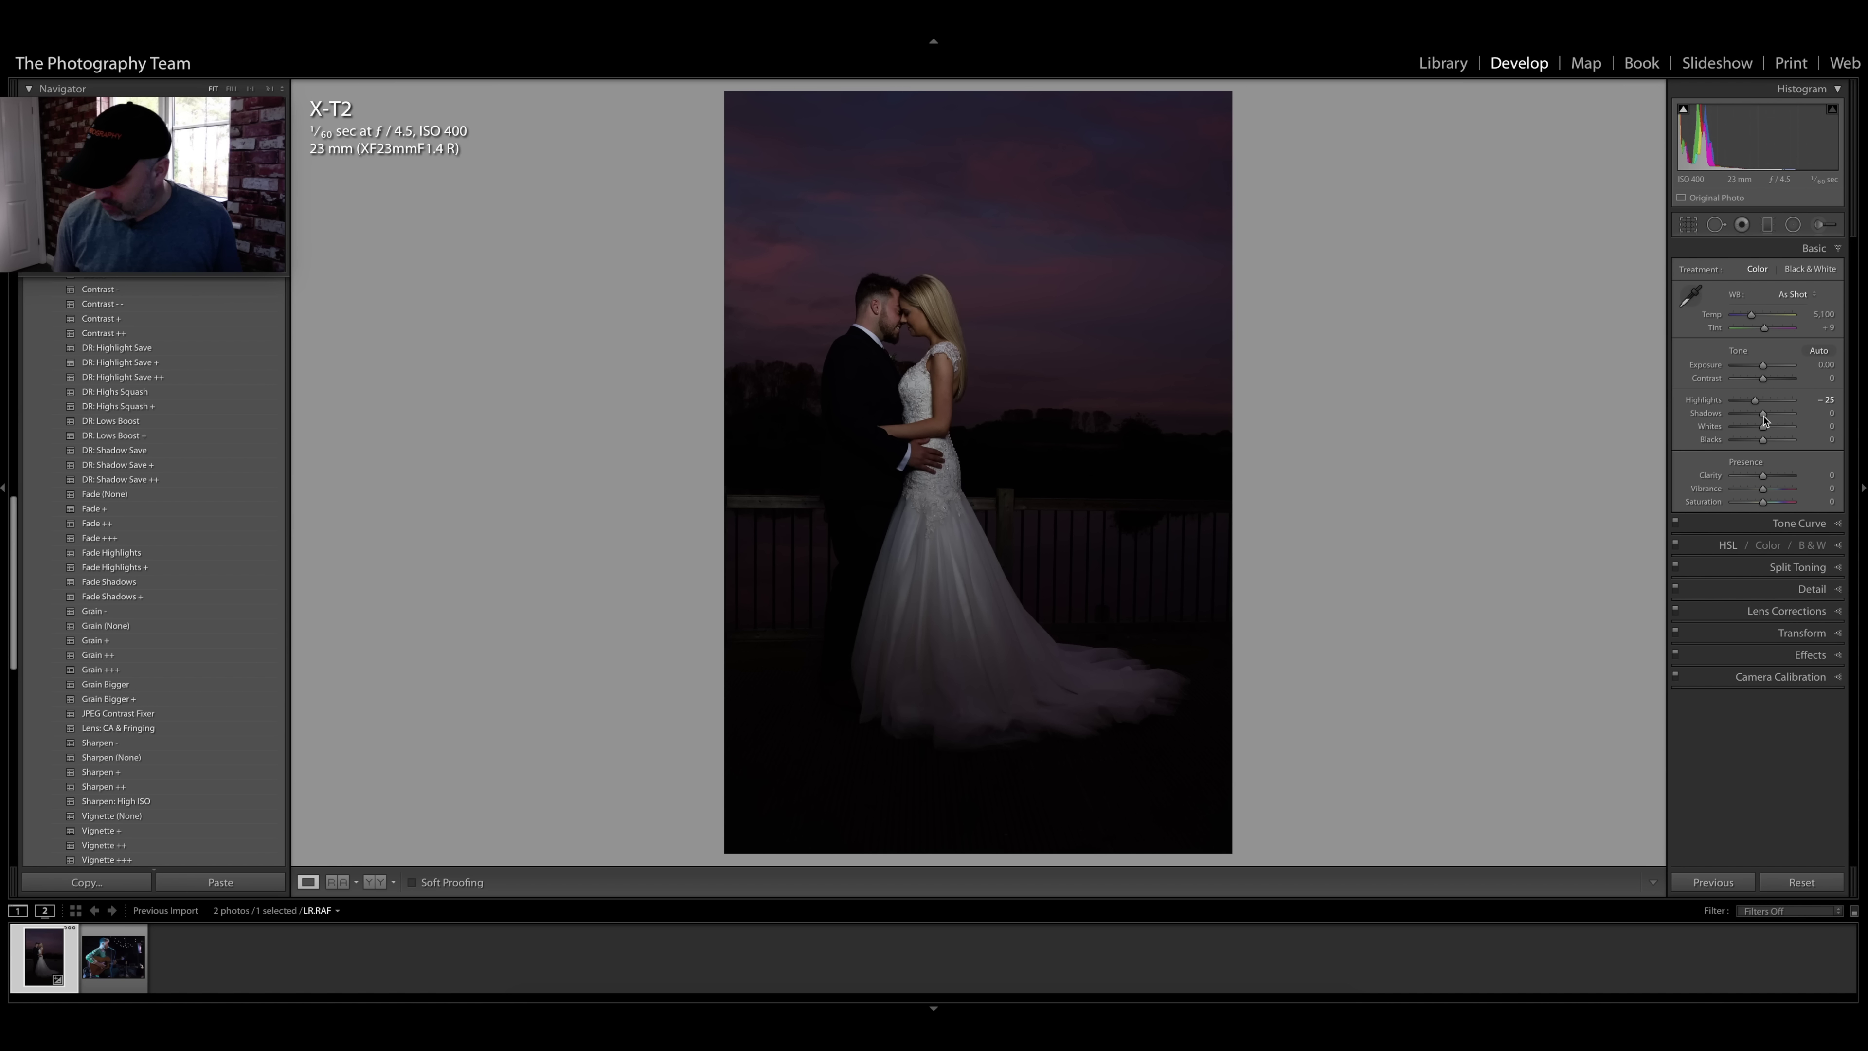
drag(1764, 417, 1772, 419)
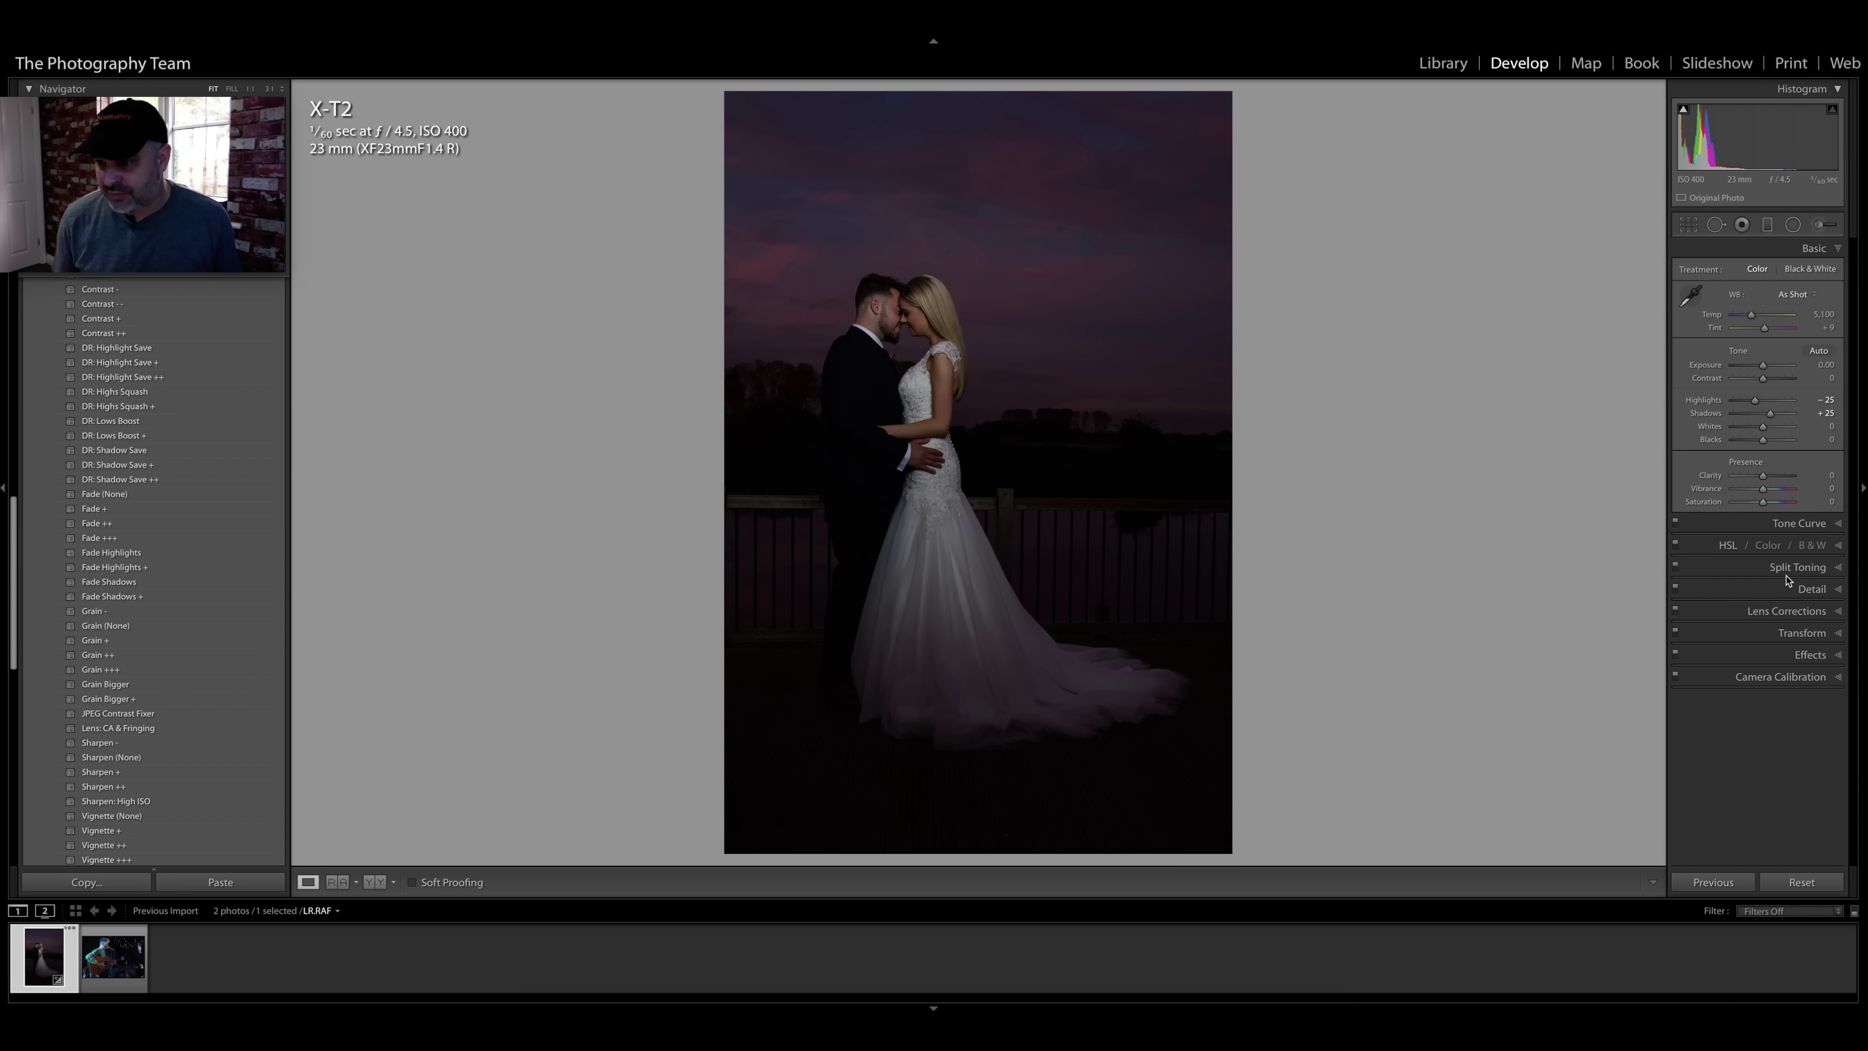
click(1813, 592)
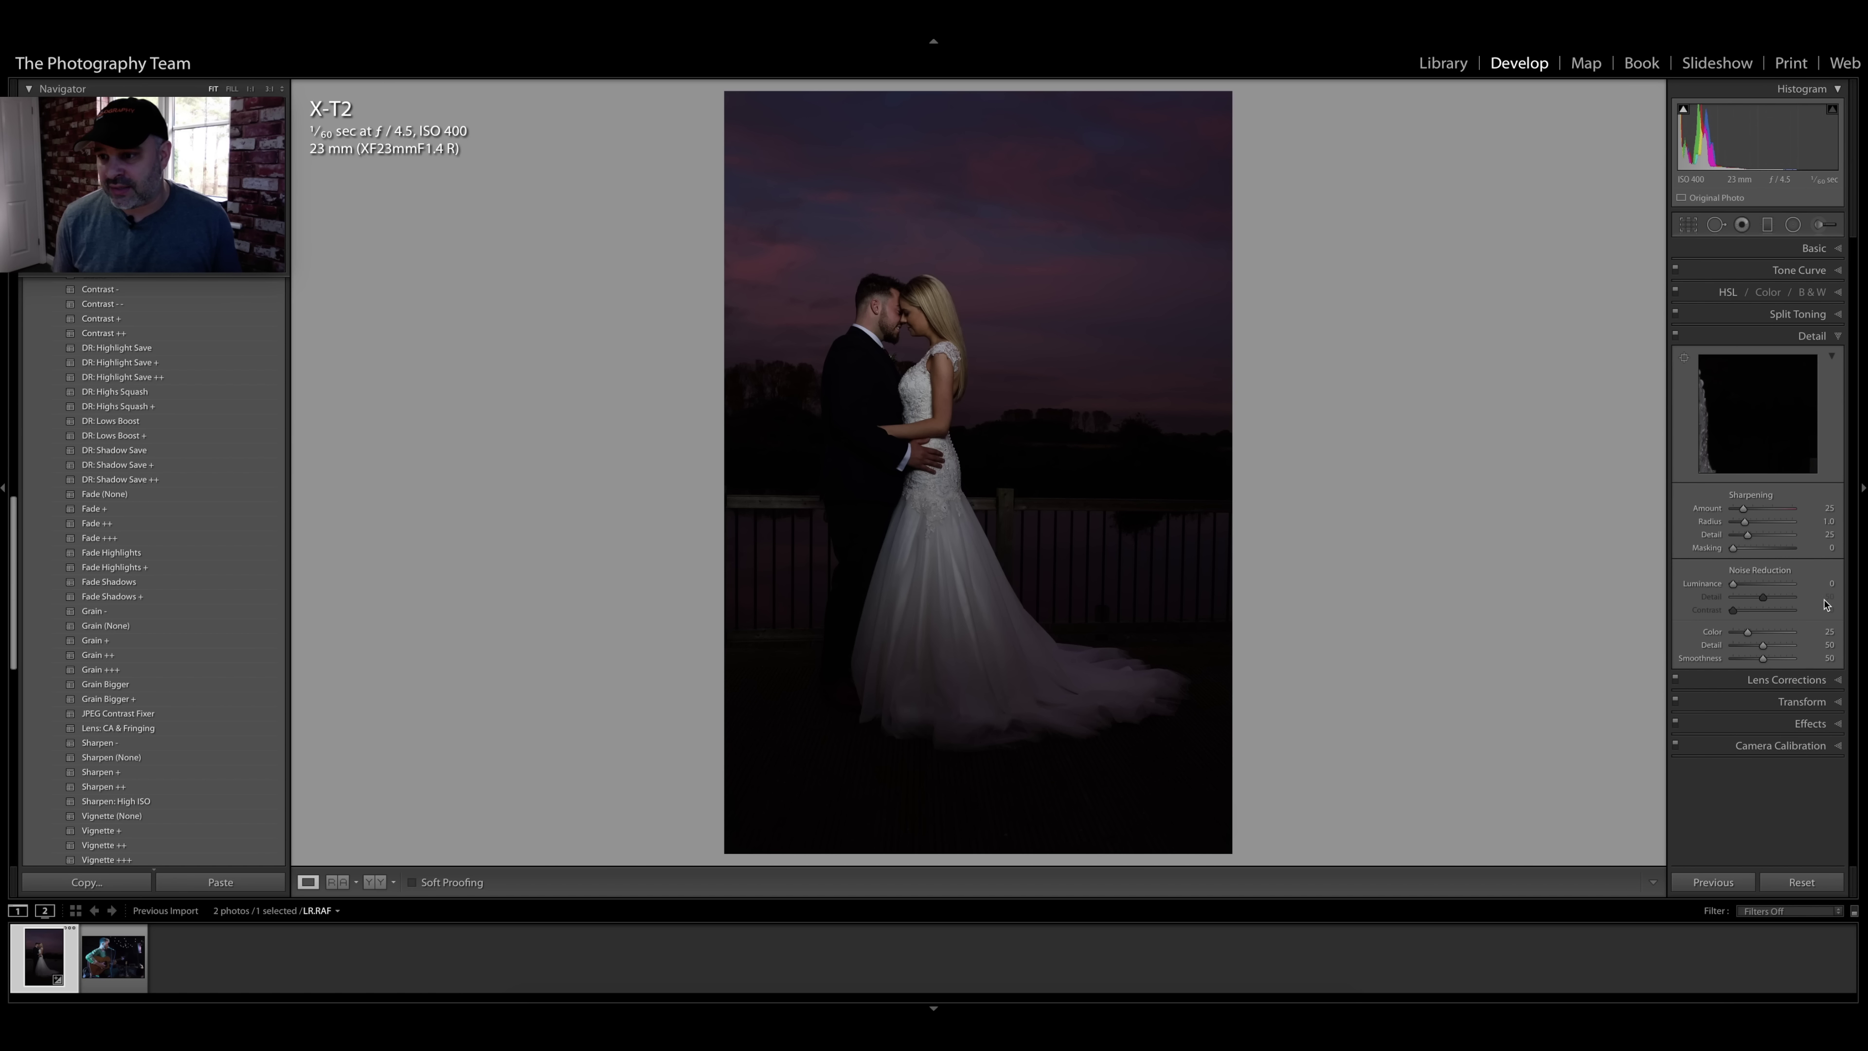
drag(1746, 508, 1742, 513)
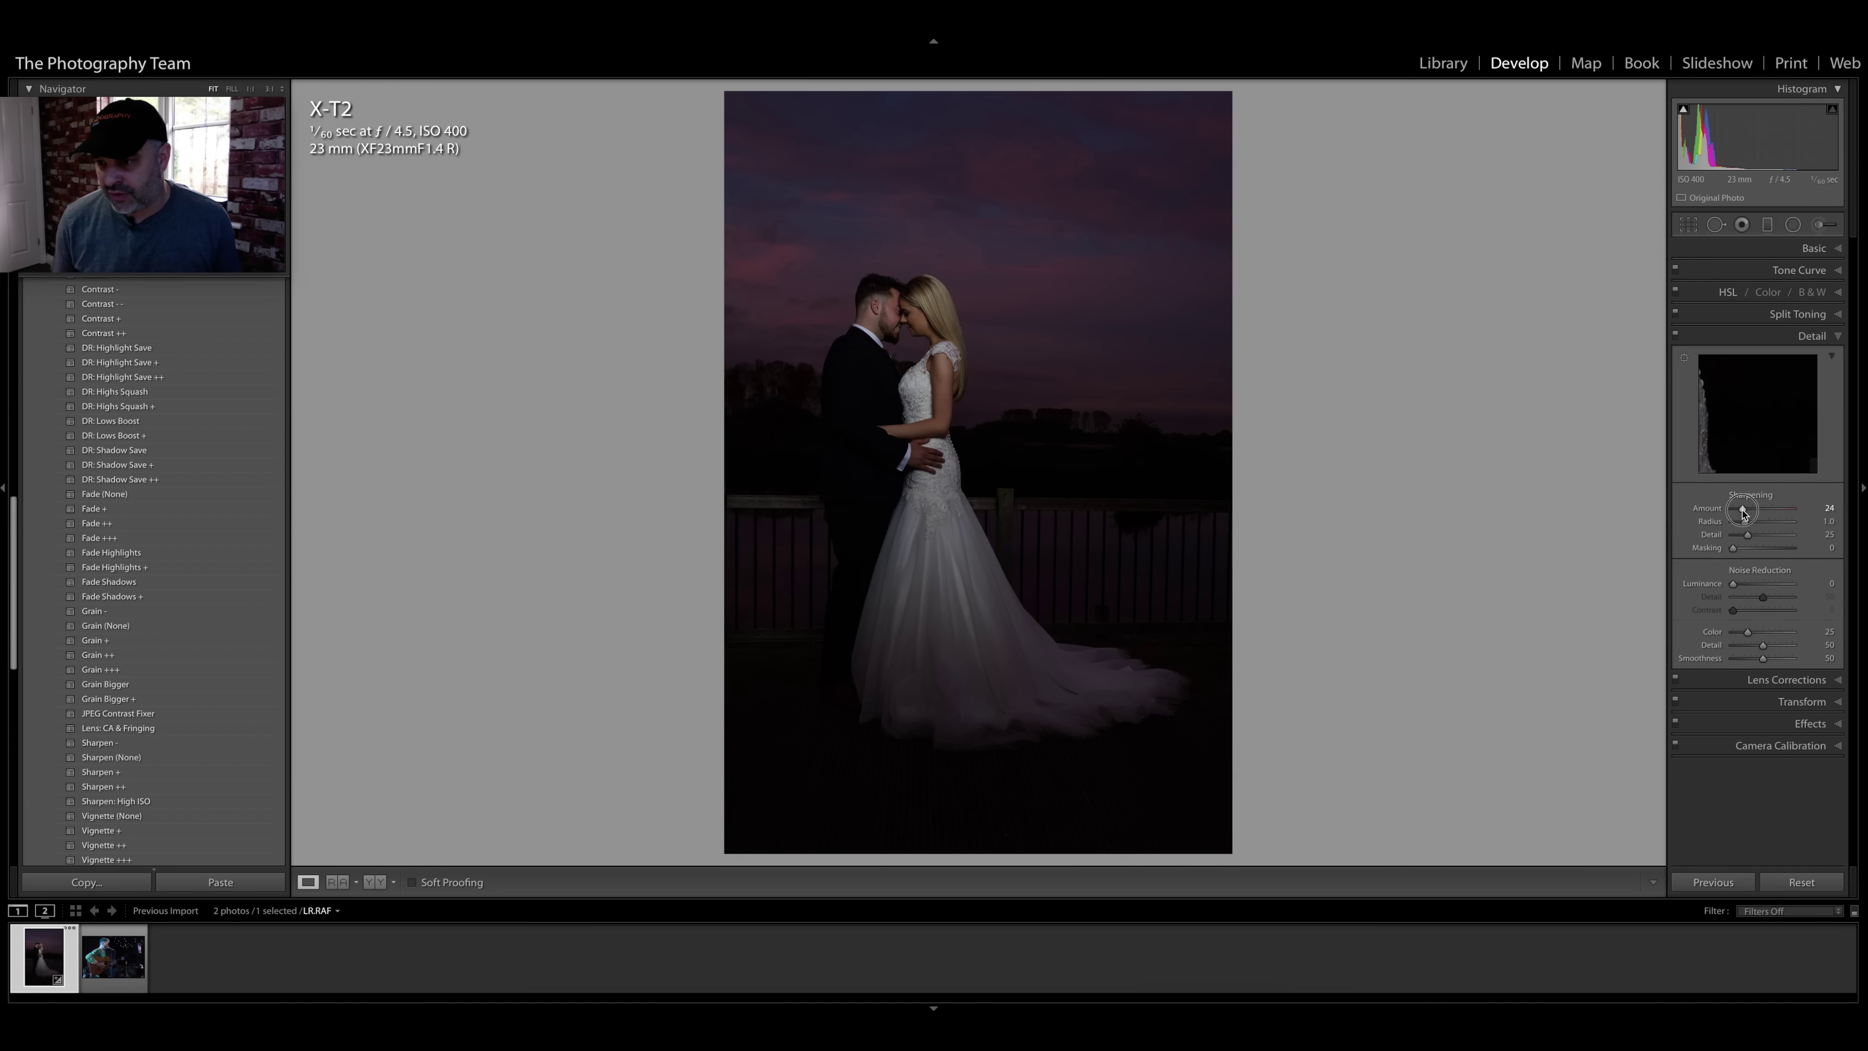
drag(1744, 513, 1743, 515)
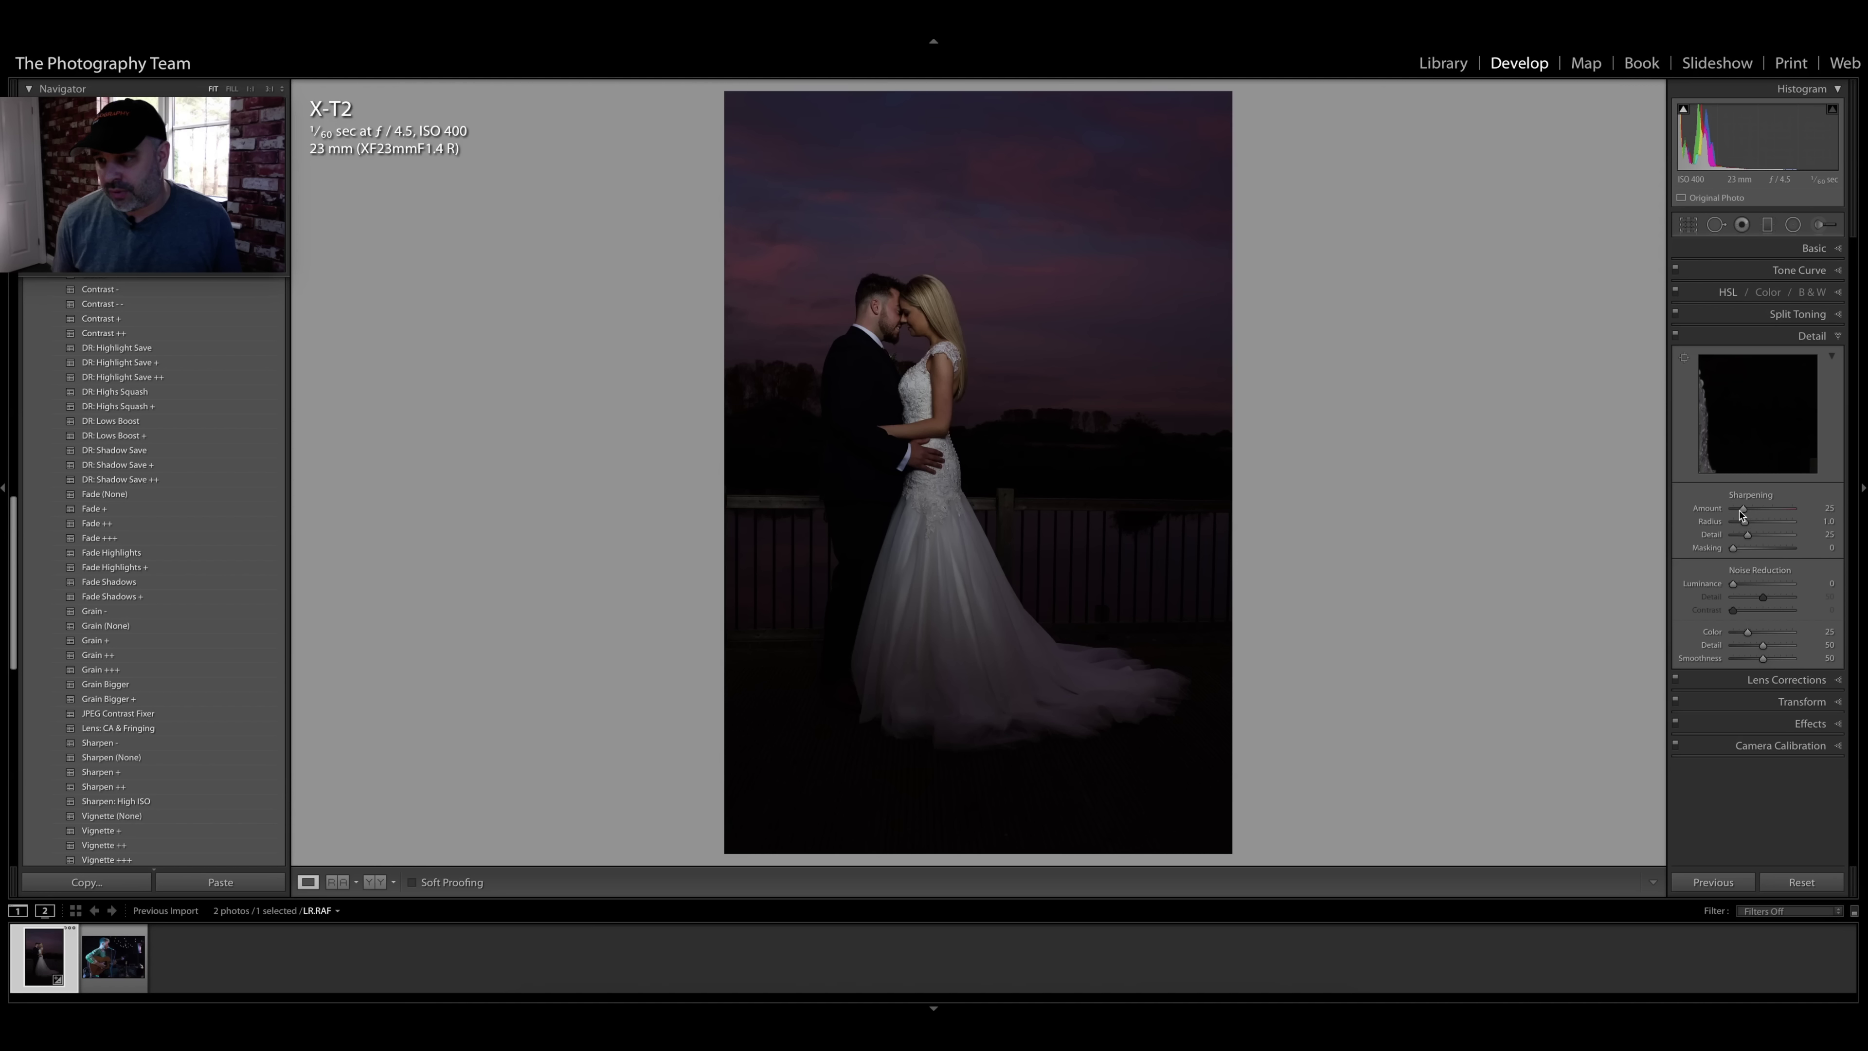
click(1808, 249)
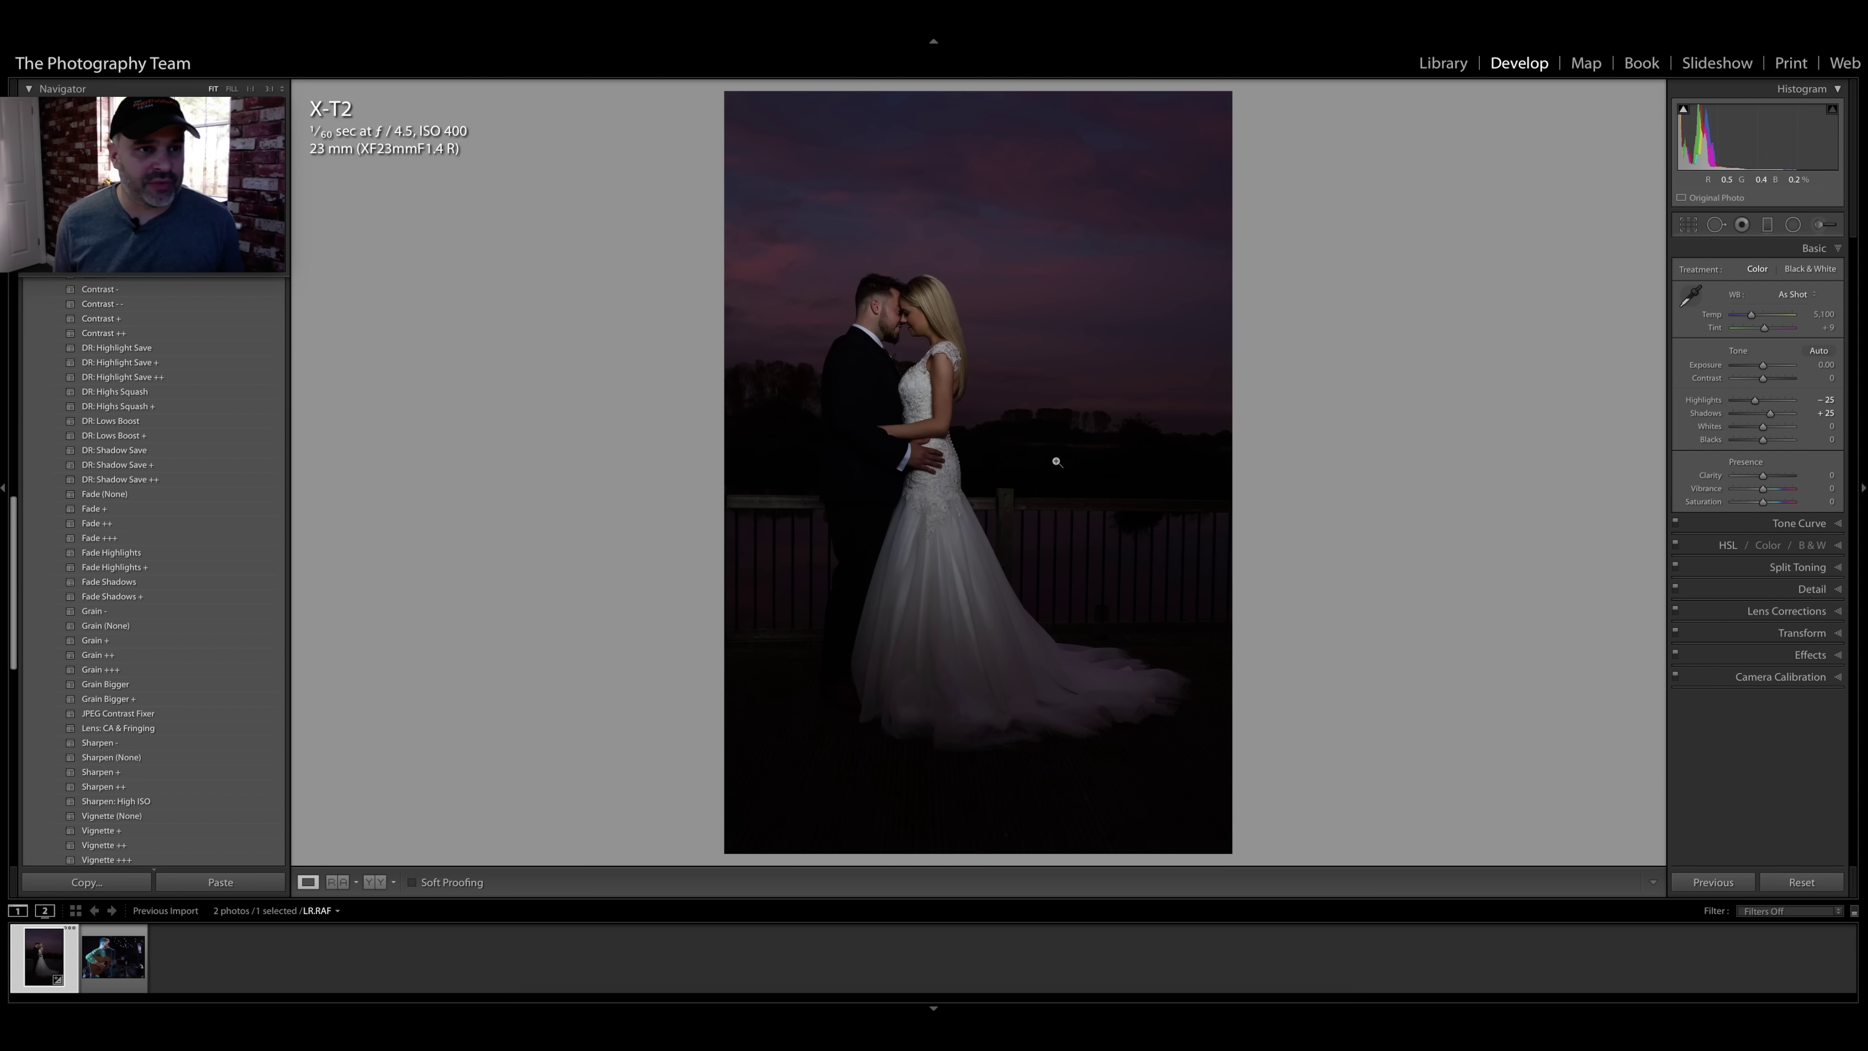
click(910, 307)
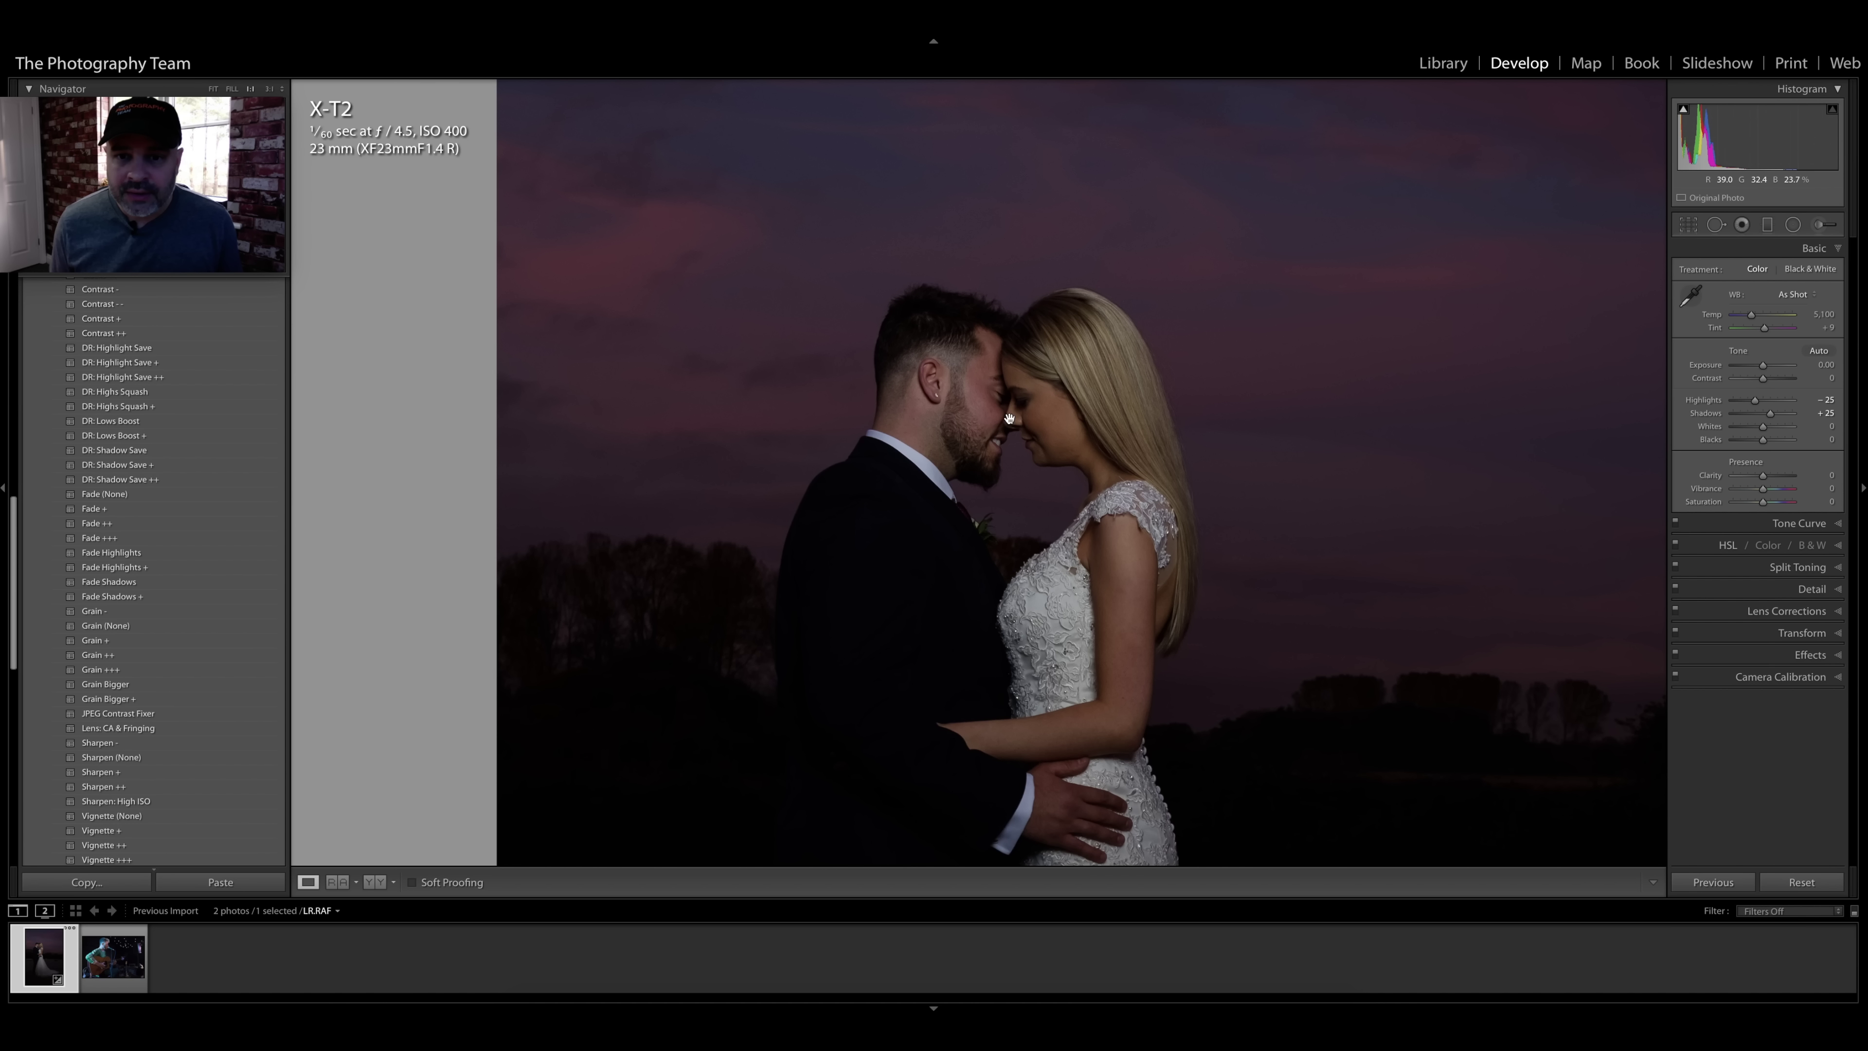
click(1000, 407)
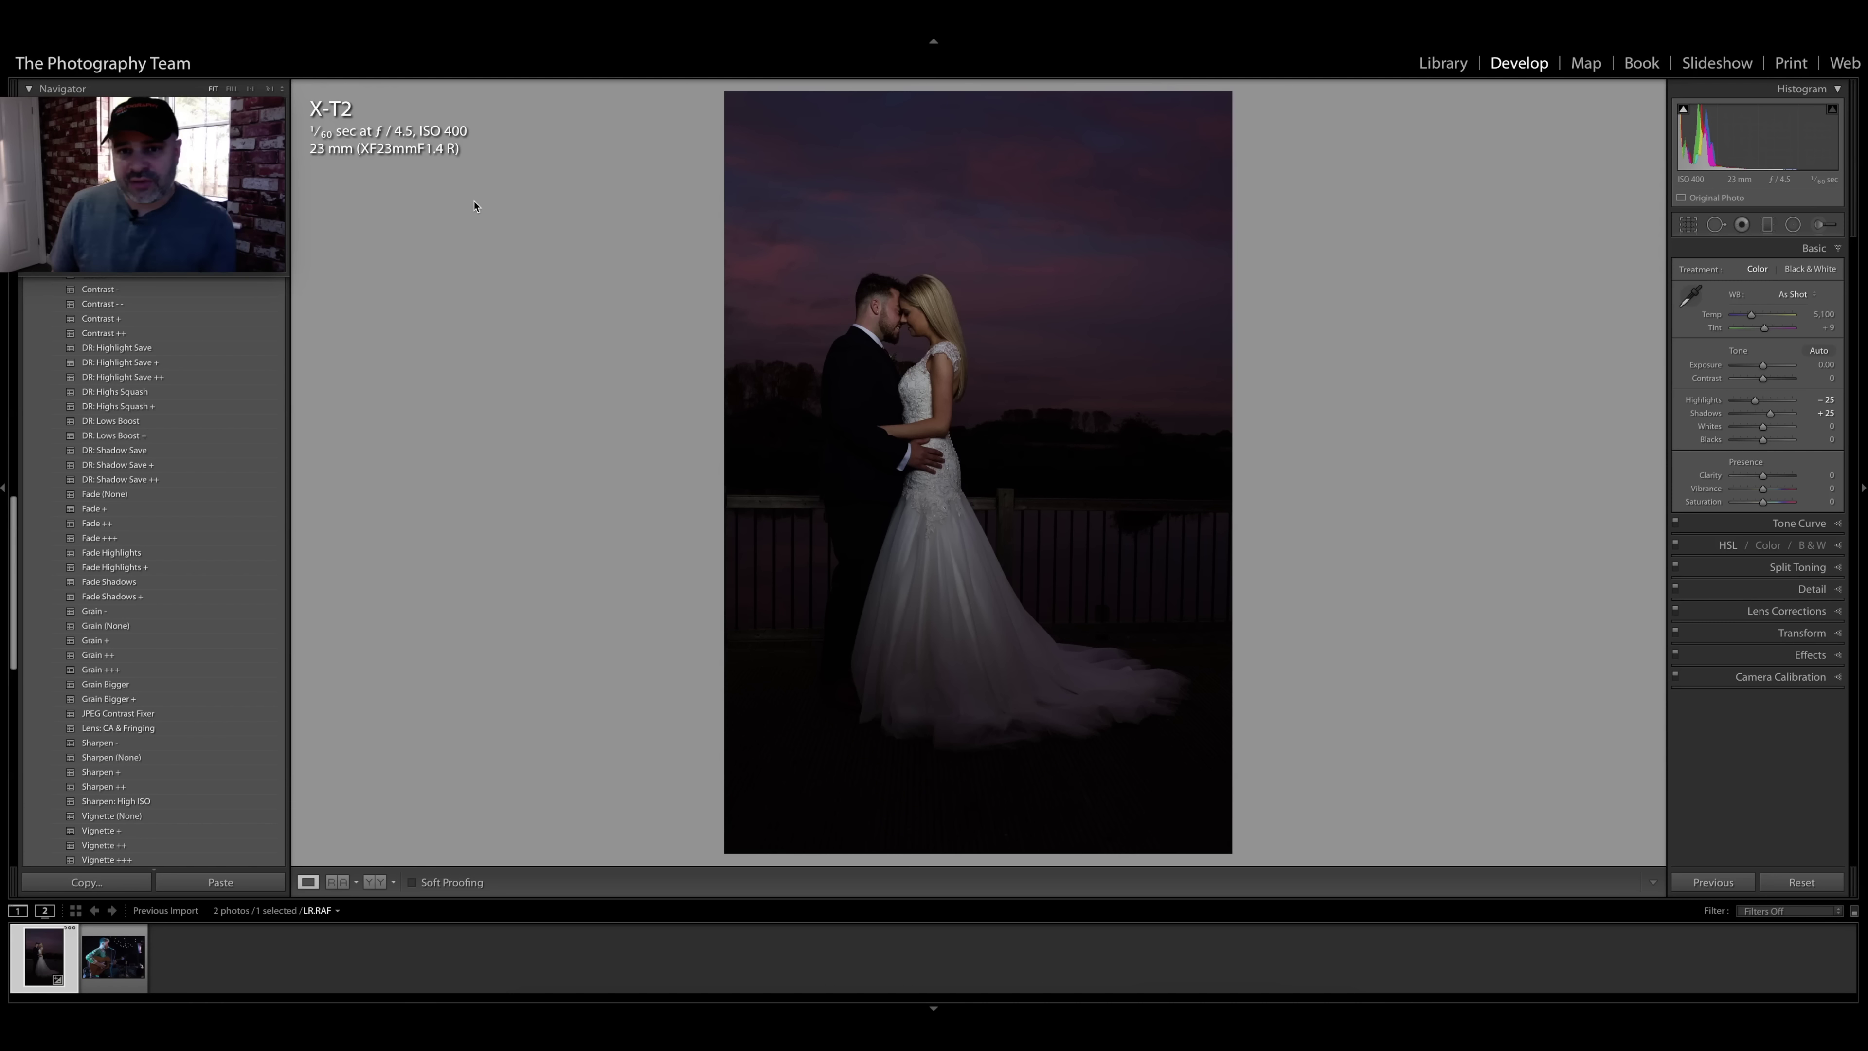
click(118, 967)
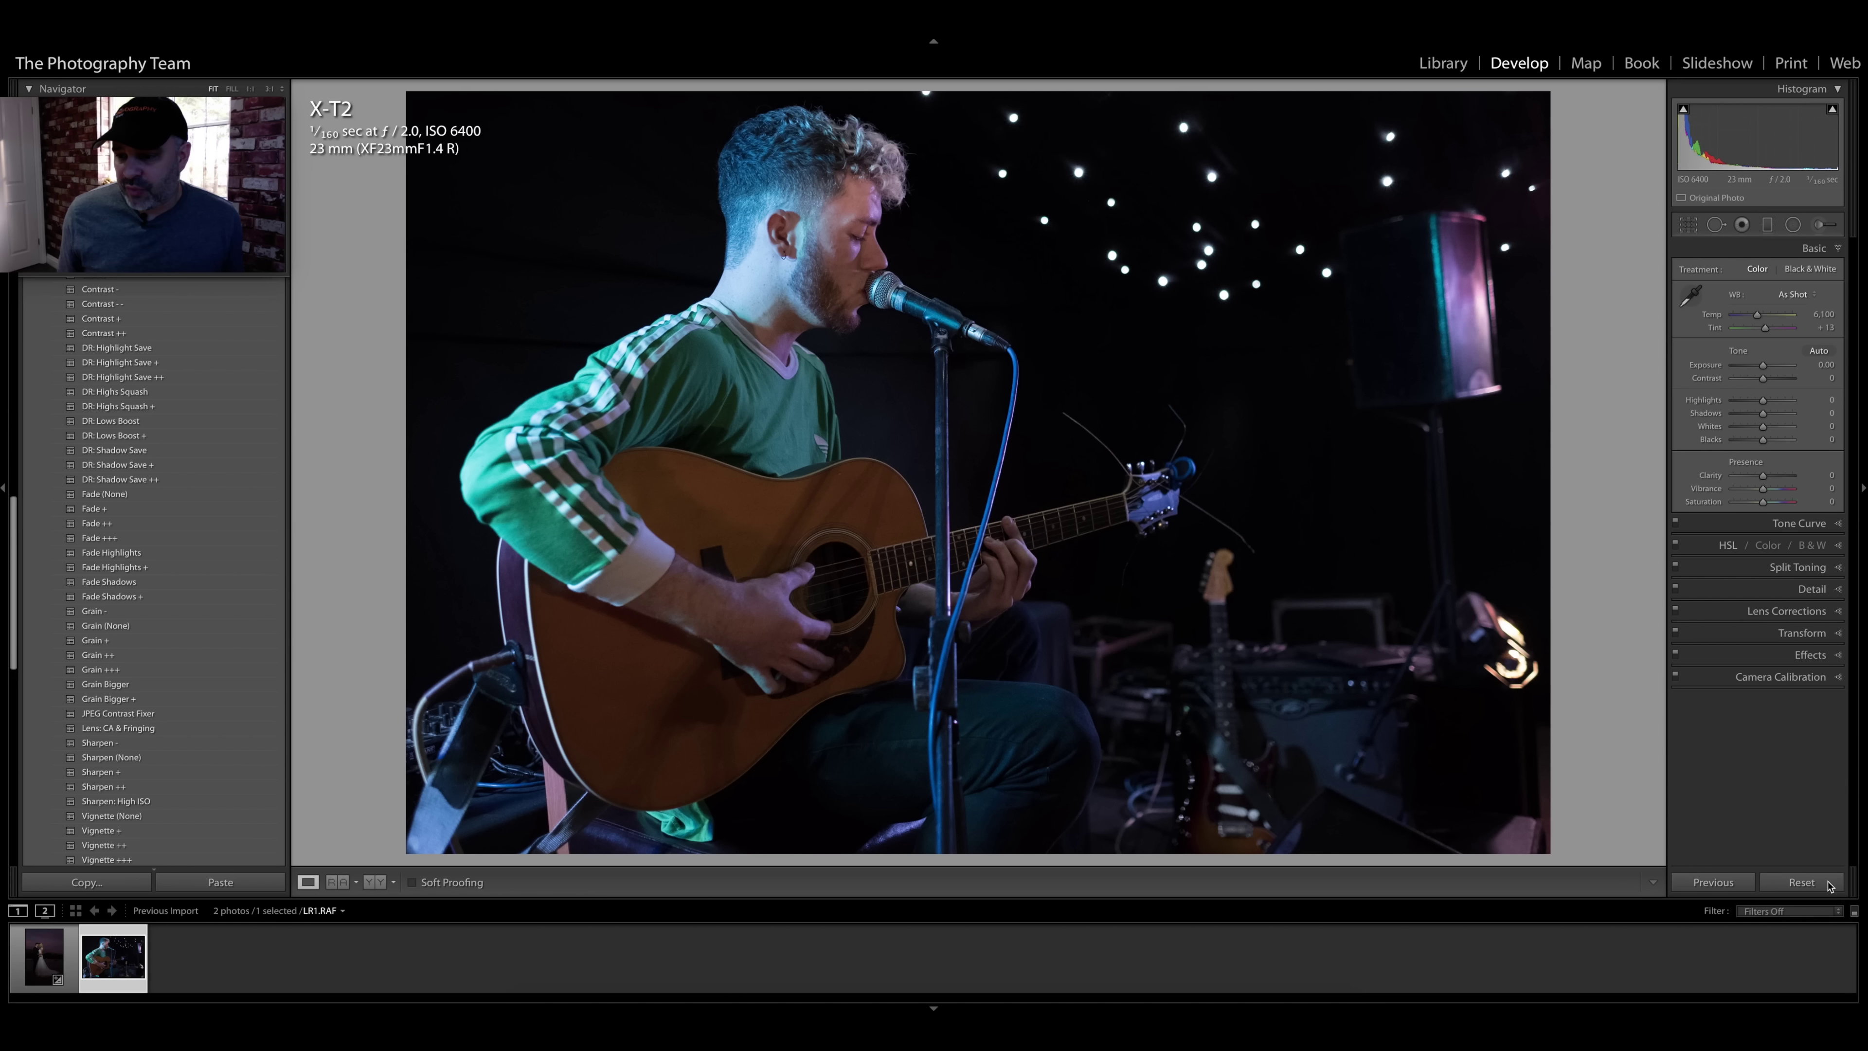
Step: Reset the guitarist photo and set its calibration profile to Camera ACROS
click(1812, 883)
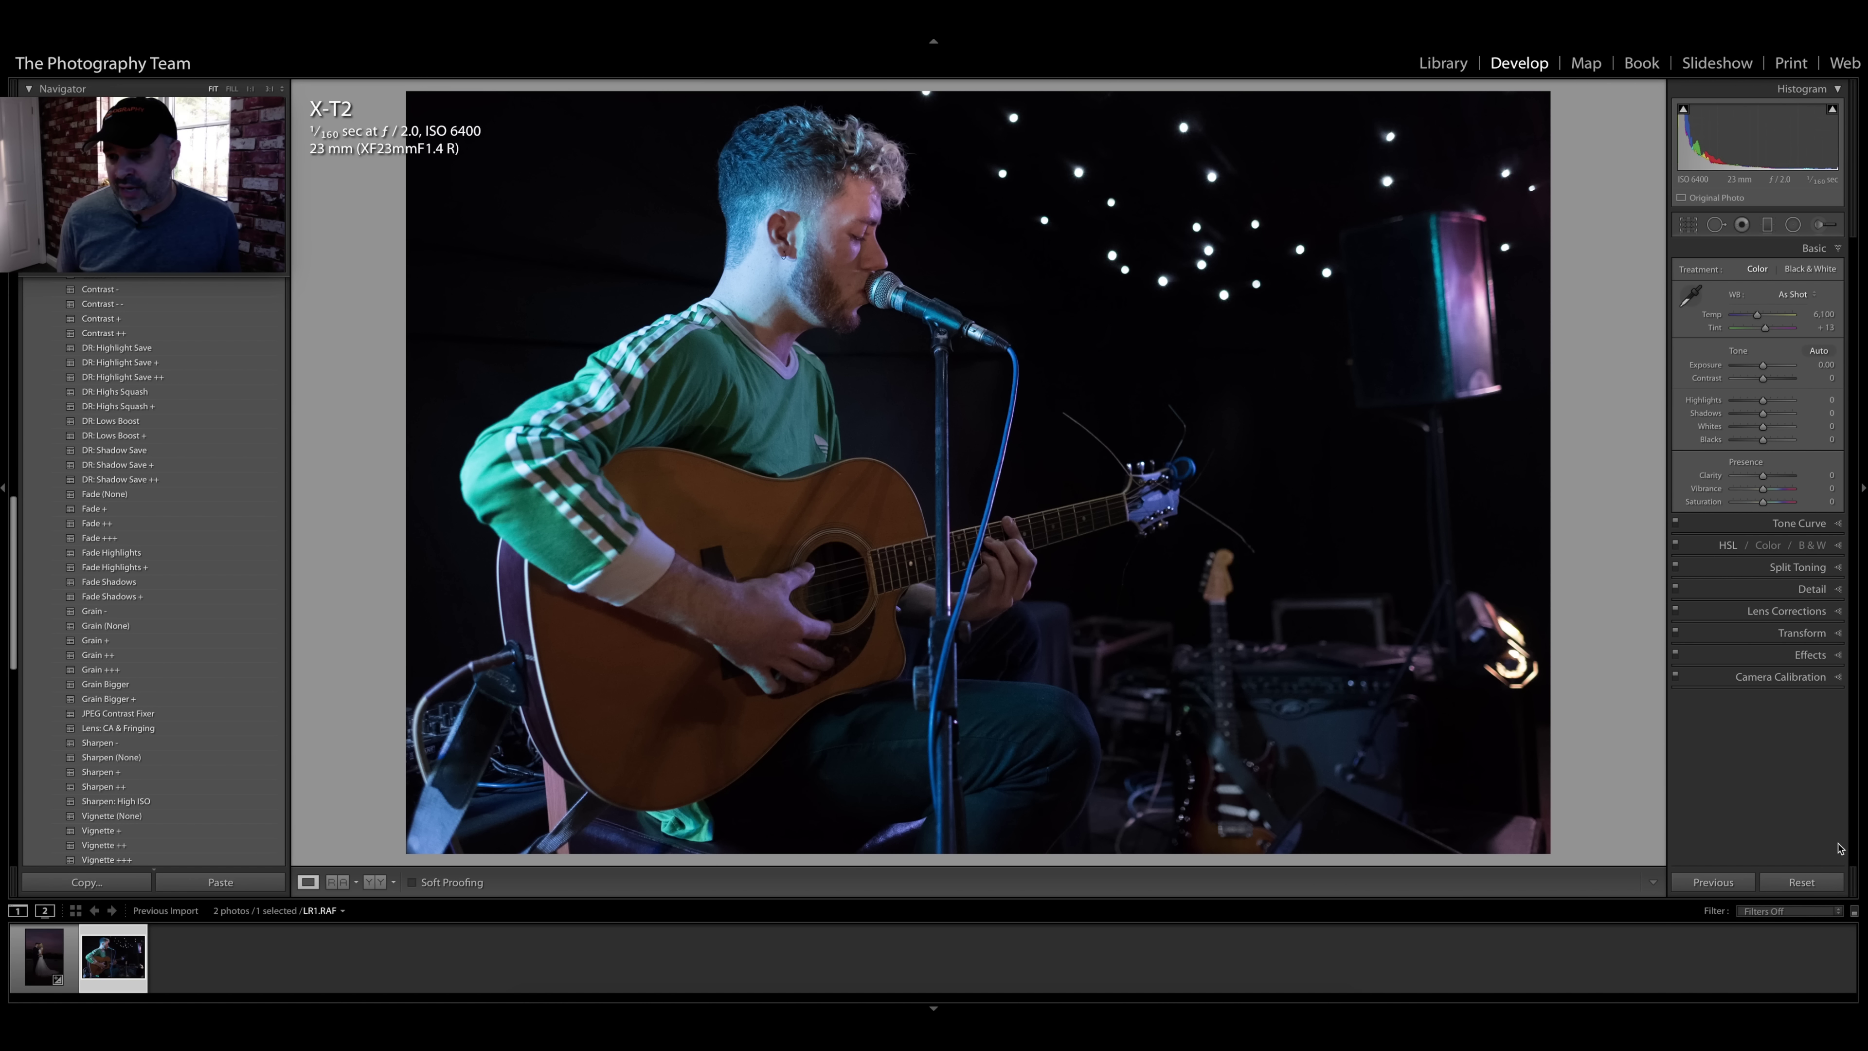
click(1839, 677)
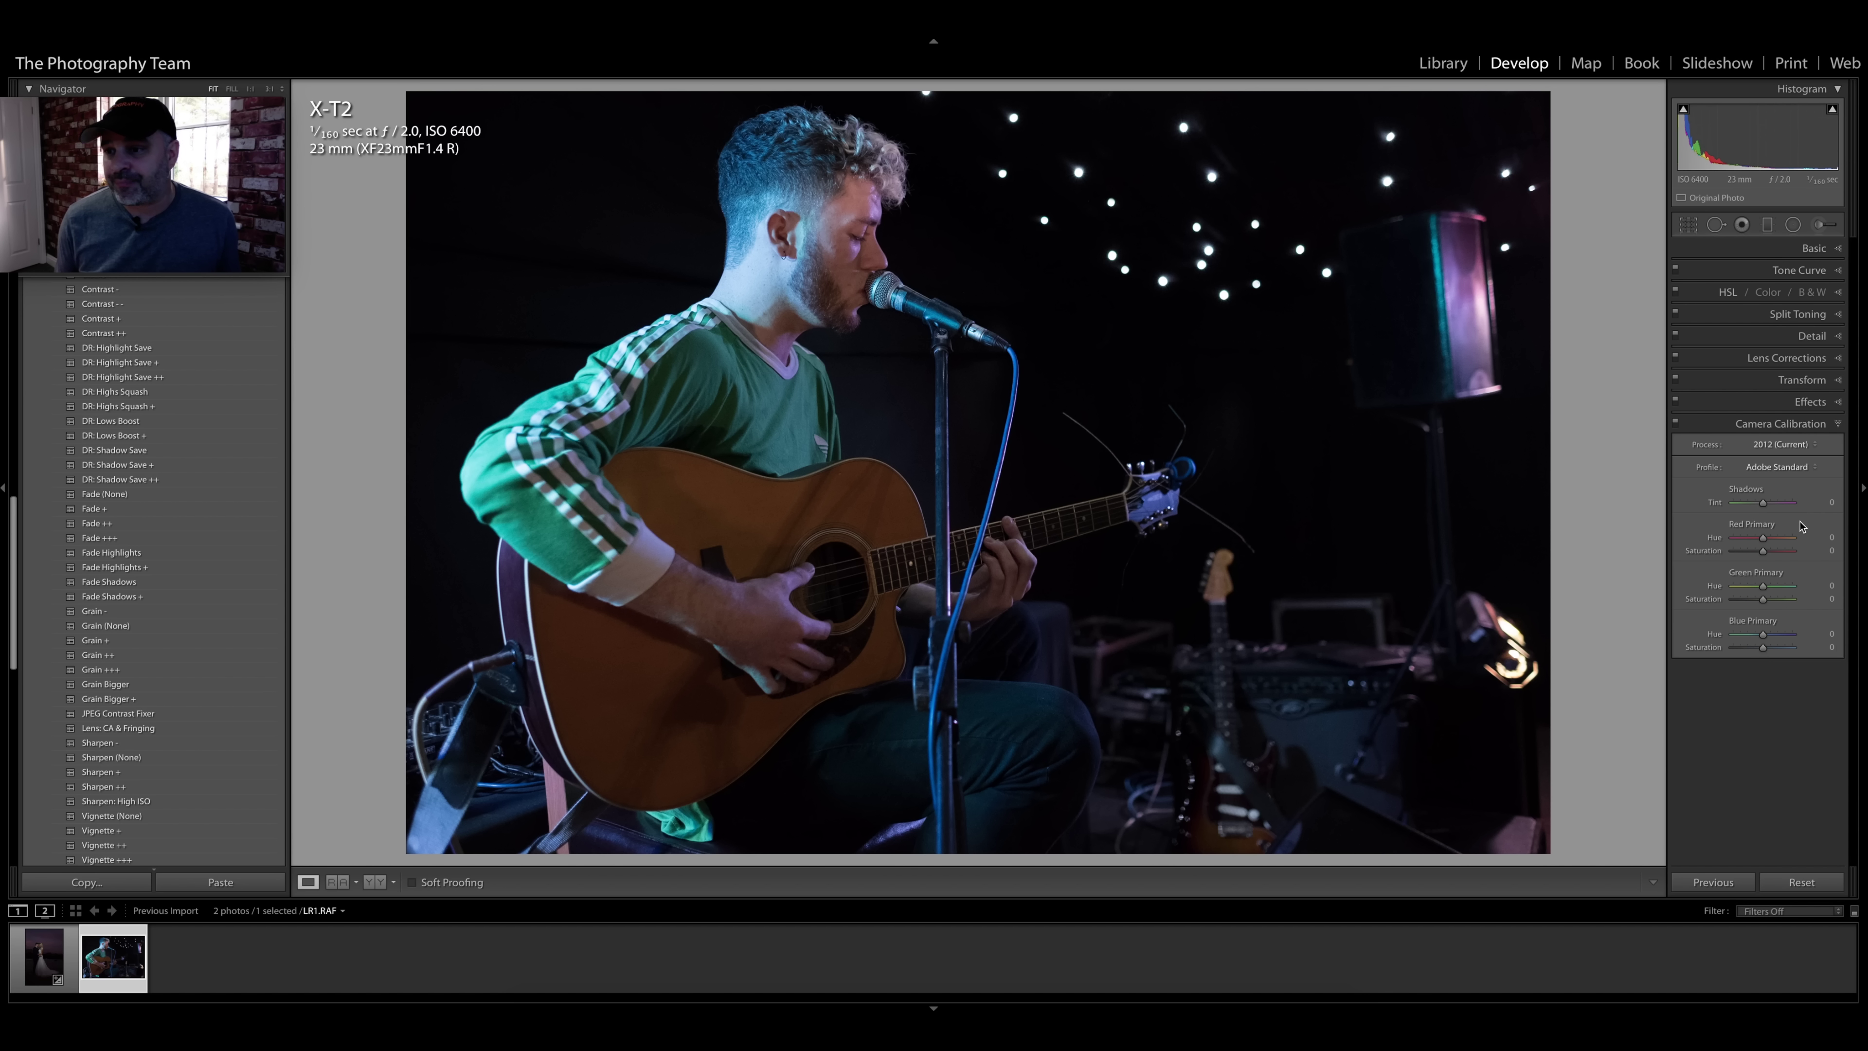
click(1799, 468)
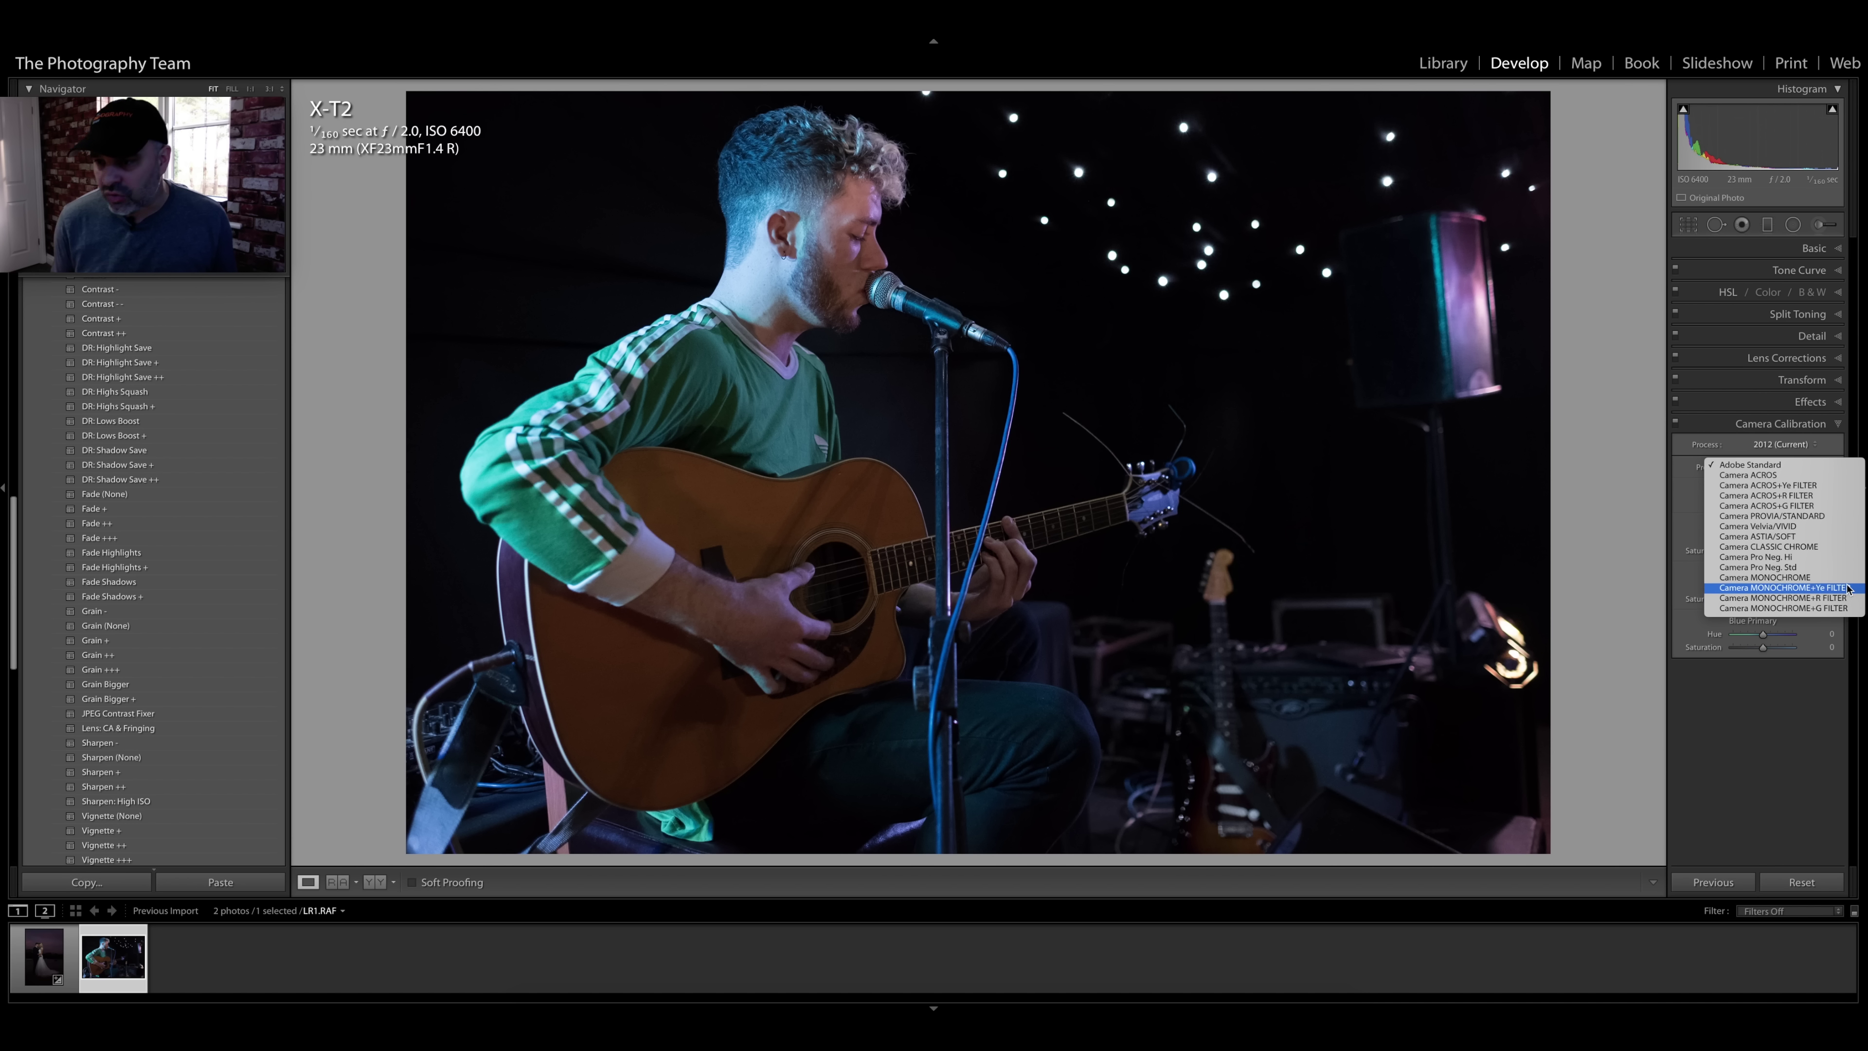
click(1758, 476)
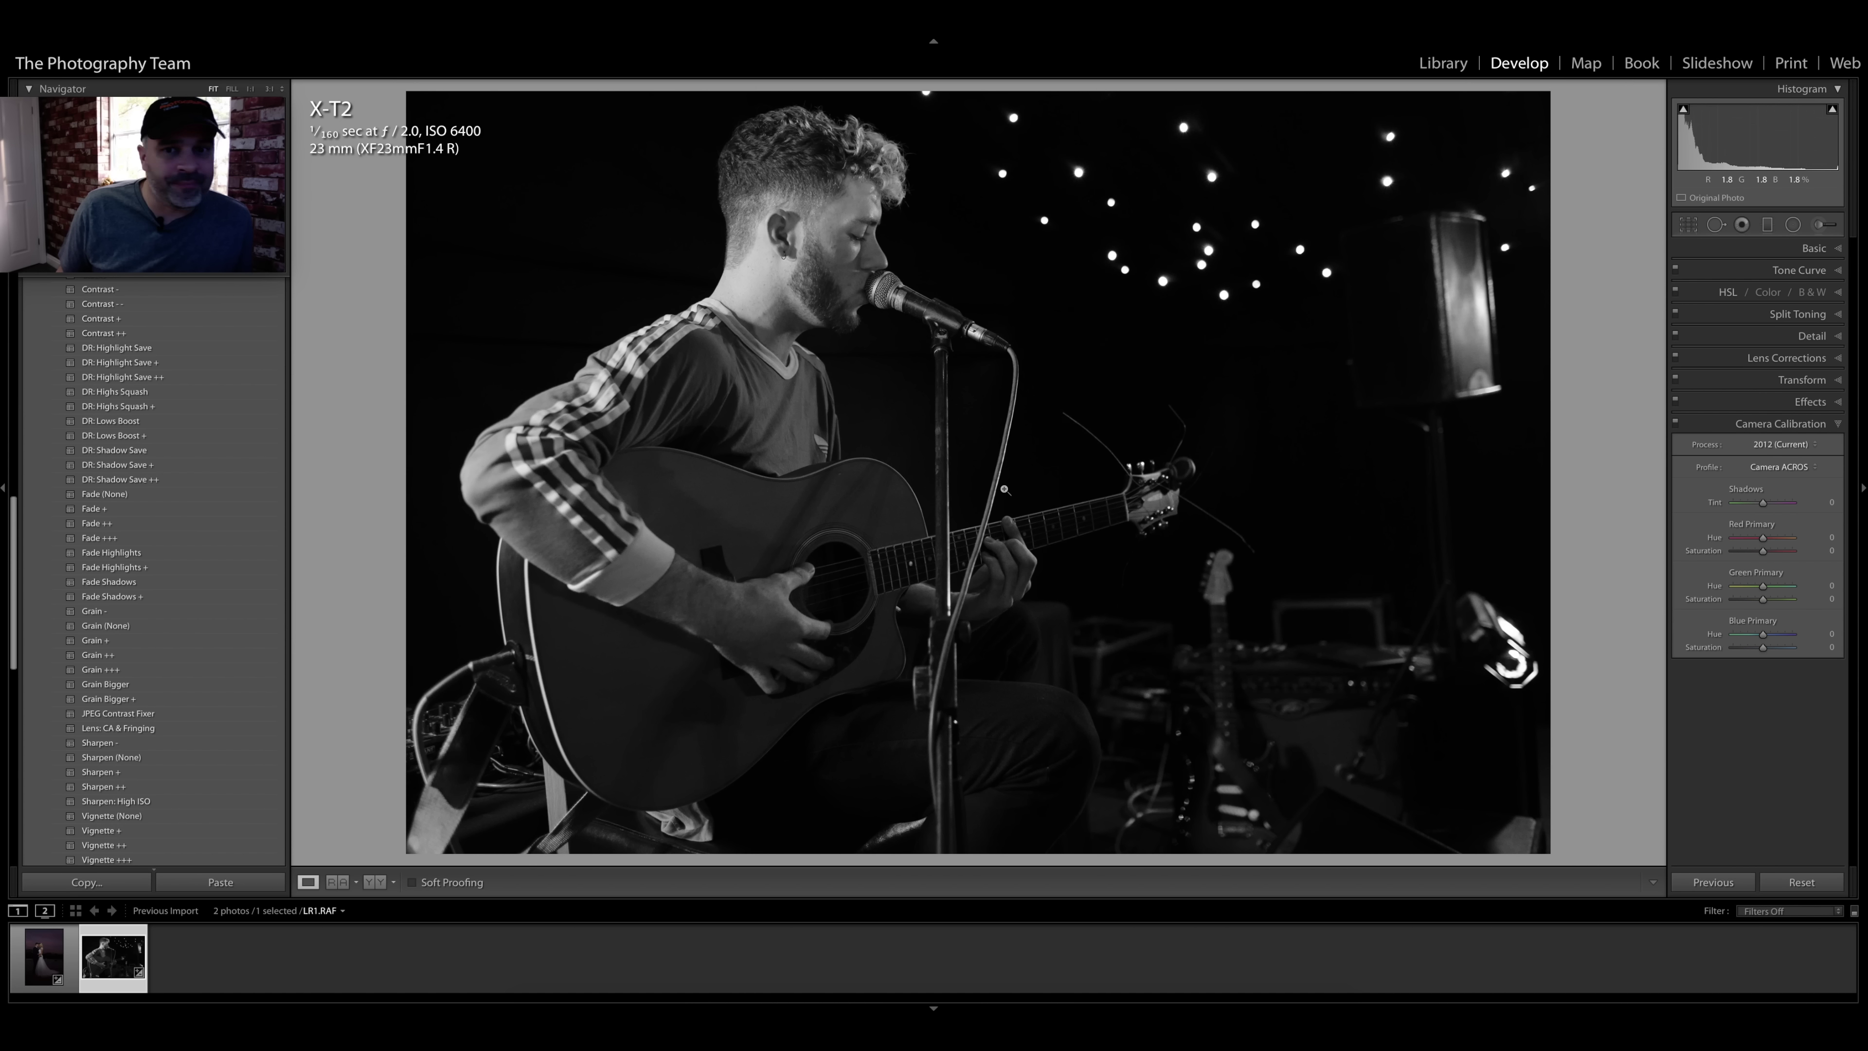
Step: Open the Detail panel and inspect the singer's face at 3:1
click(1812, 338)
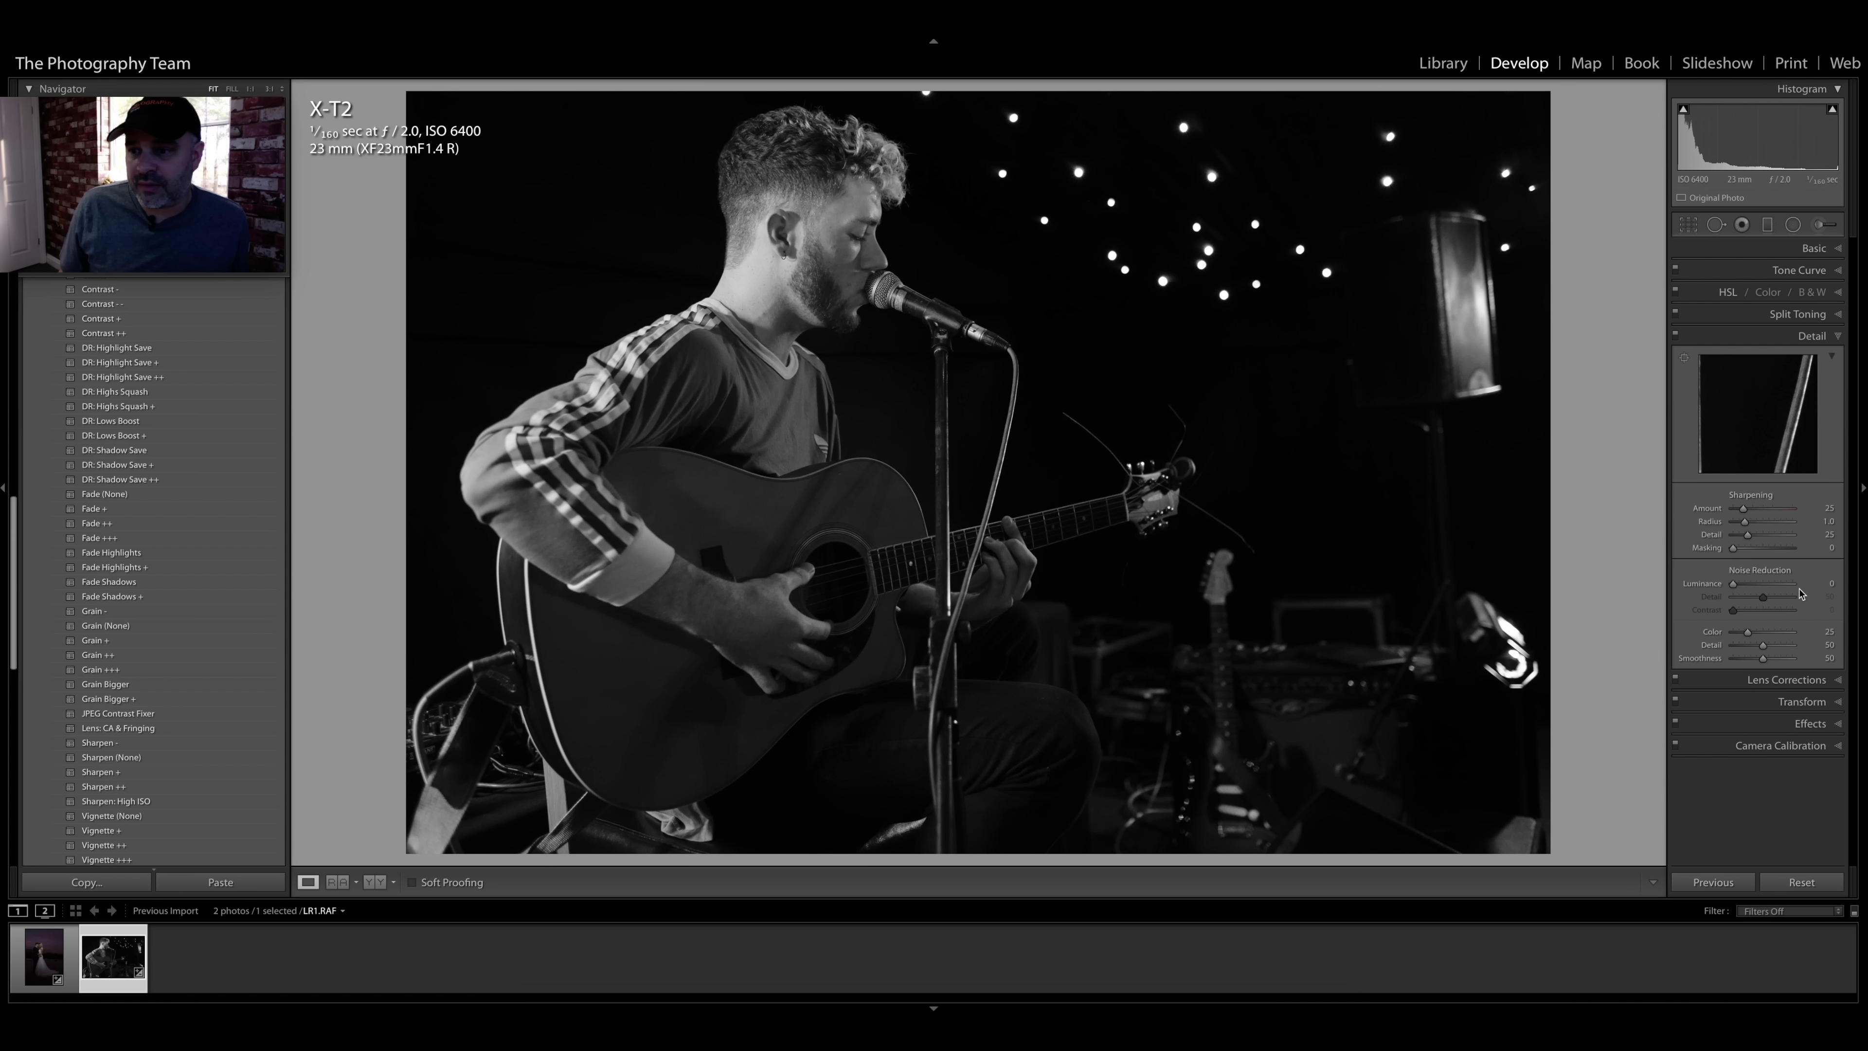
click(842, 216)
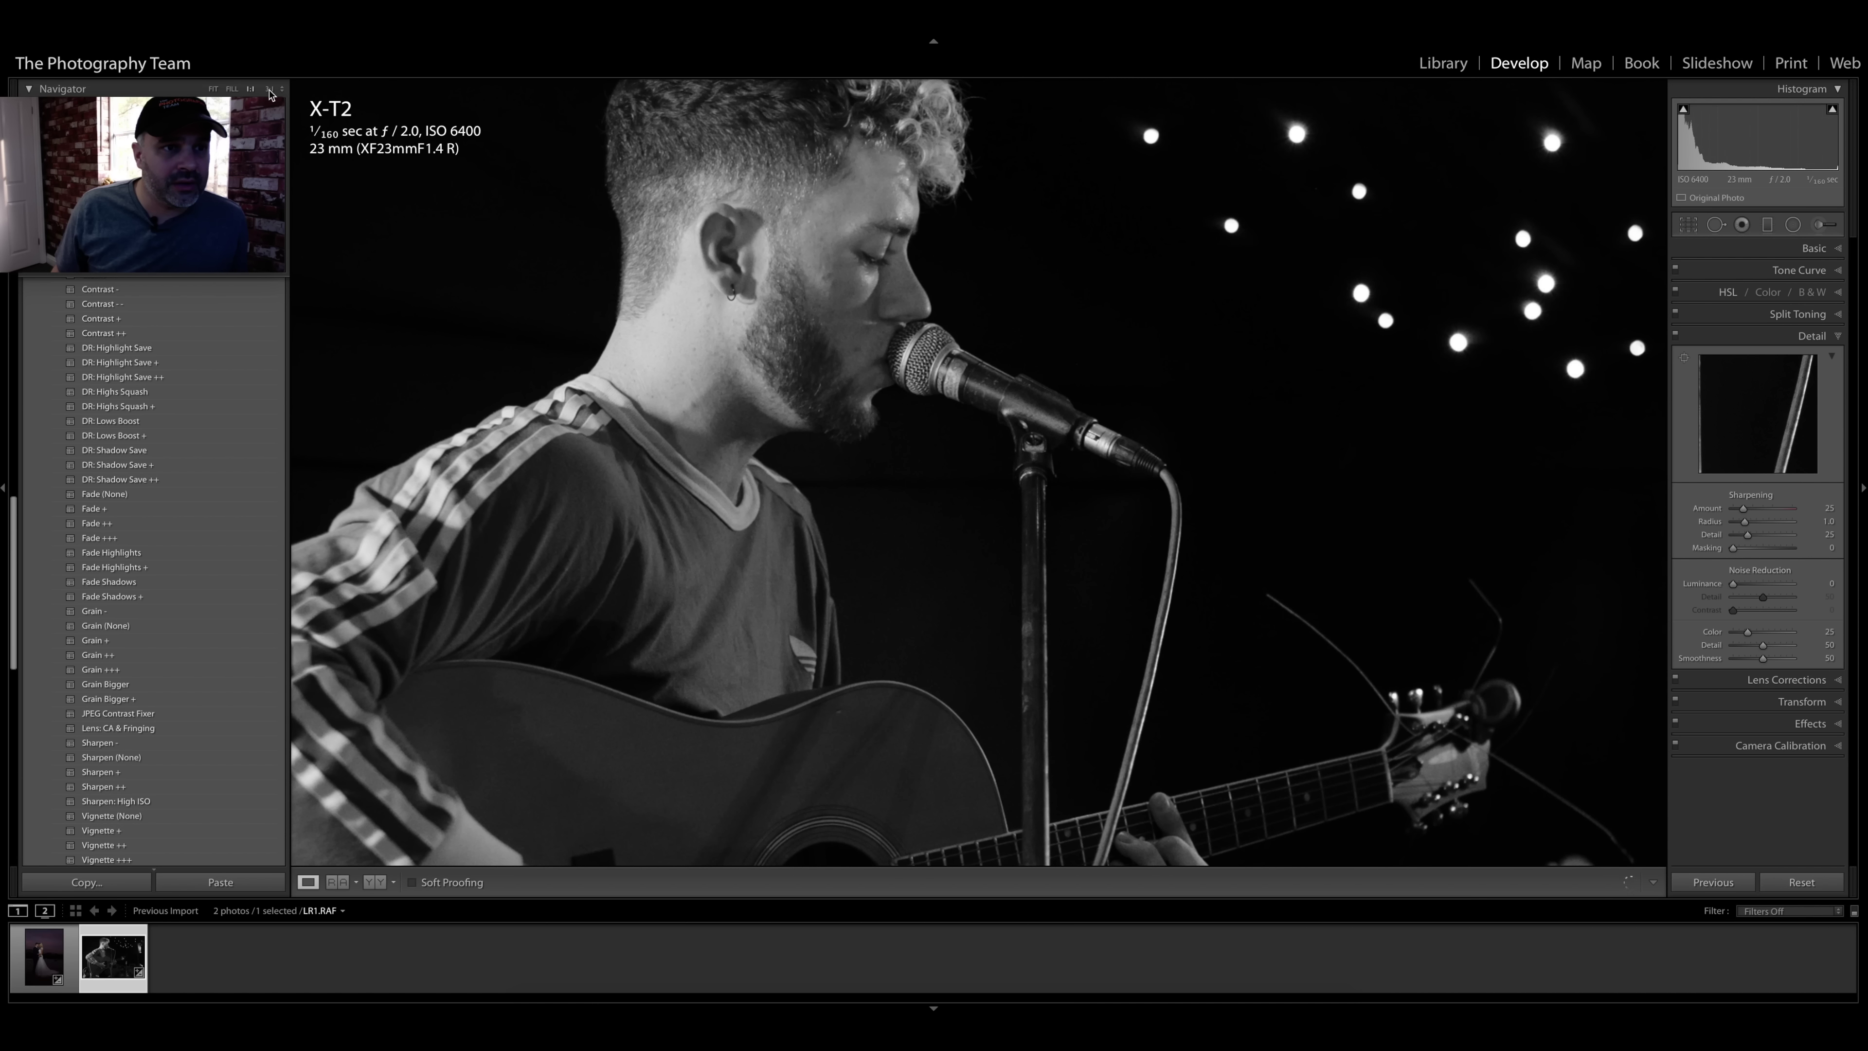
click(269, 89)
drag(688, 188, 926, 509)
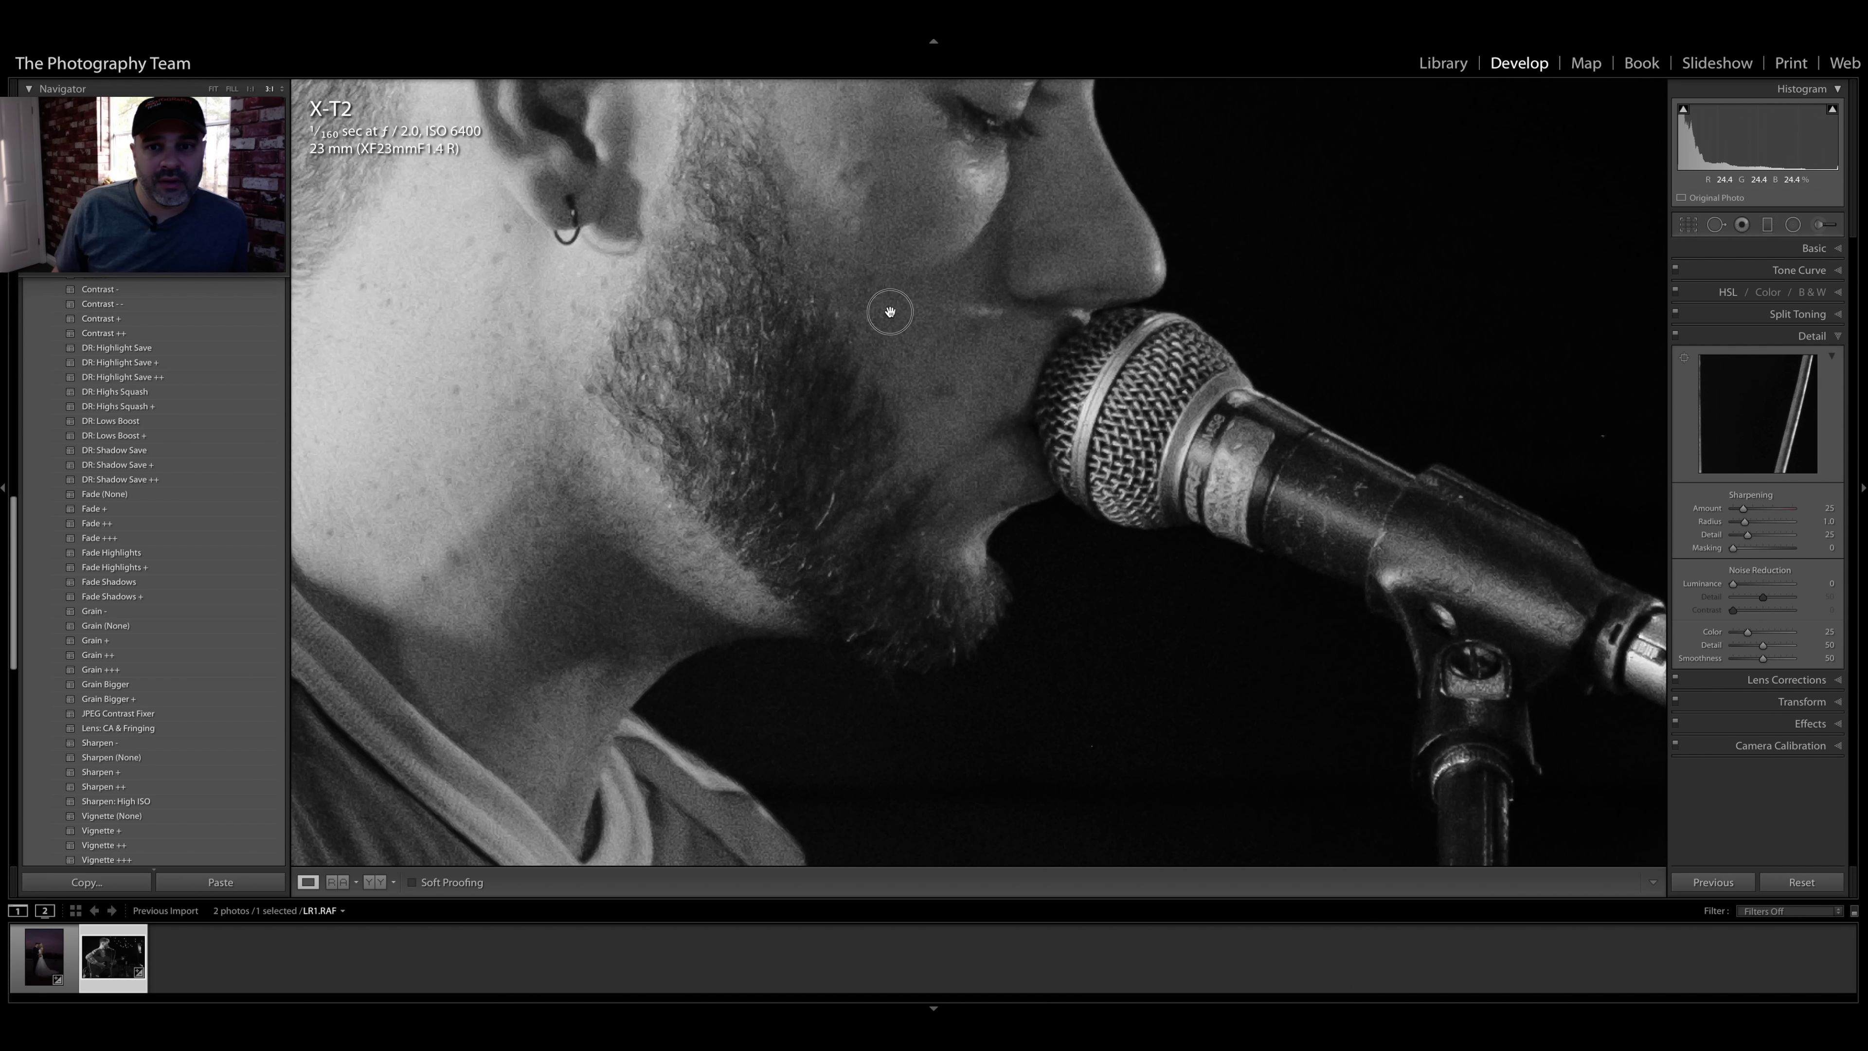
drag(890, 312, 982, 438)
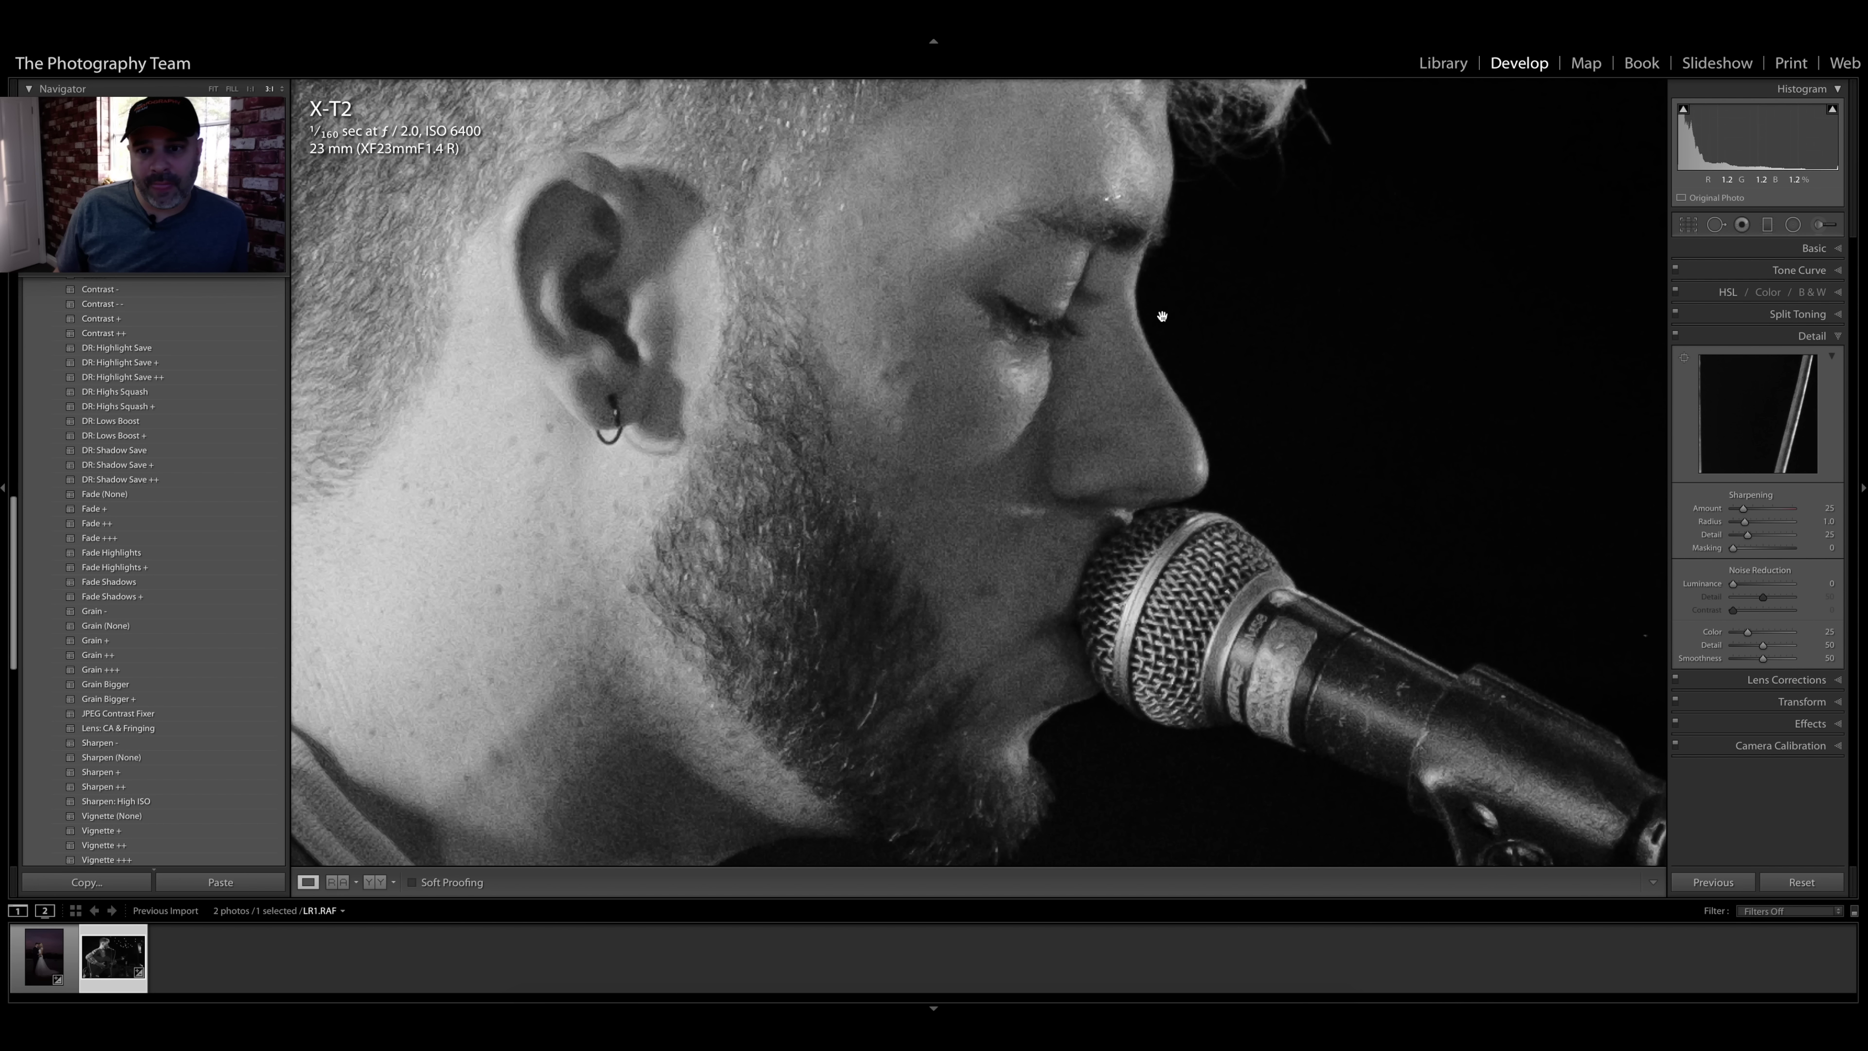
Step: Recheck the face at 1:1, return to Fit, and add the wedding photo to the selection
click(252, 89)
drag(956, 530, 926, 350)
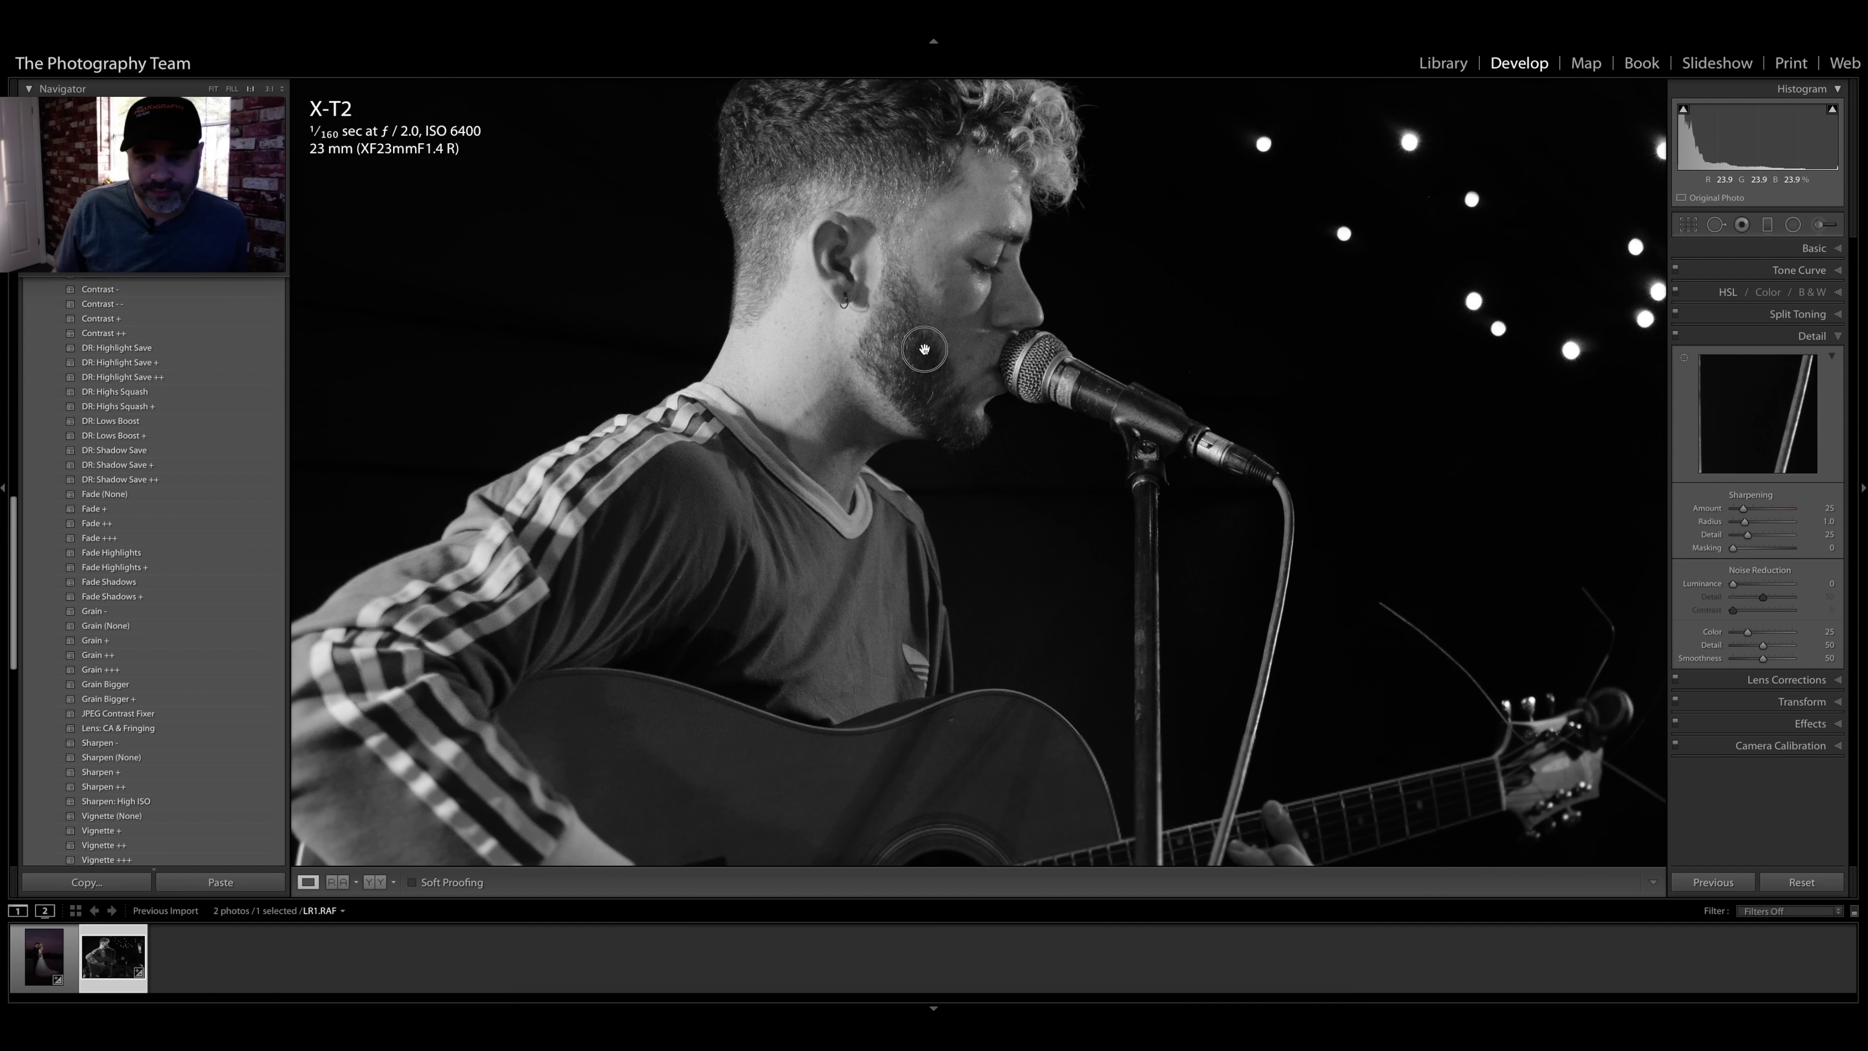
click(211, 89)
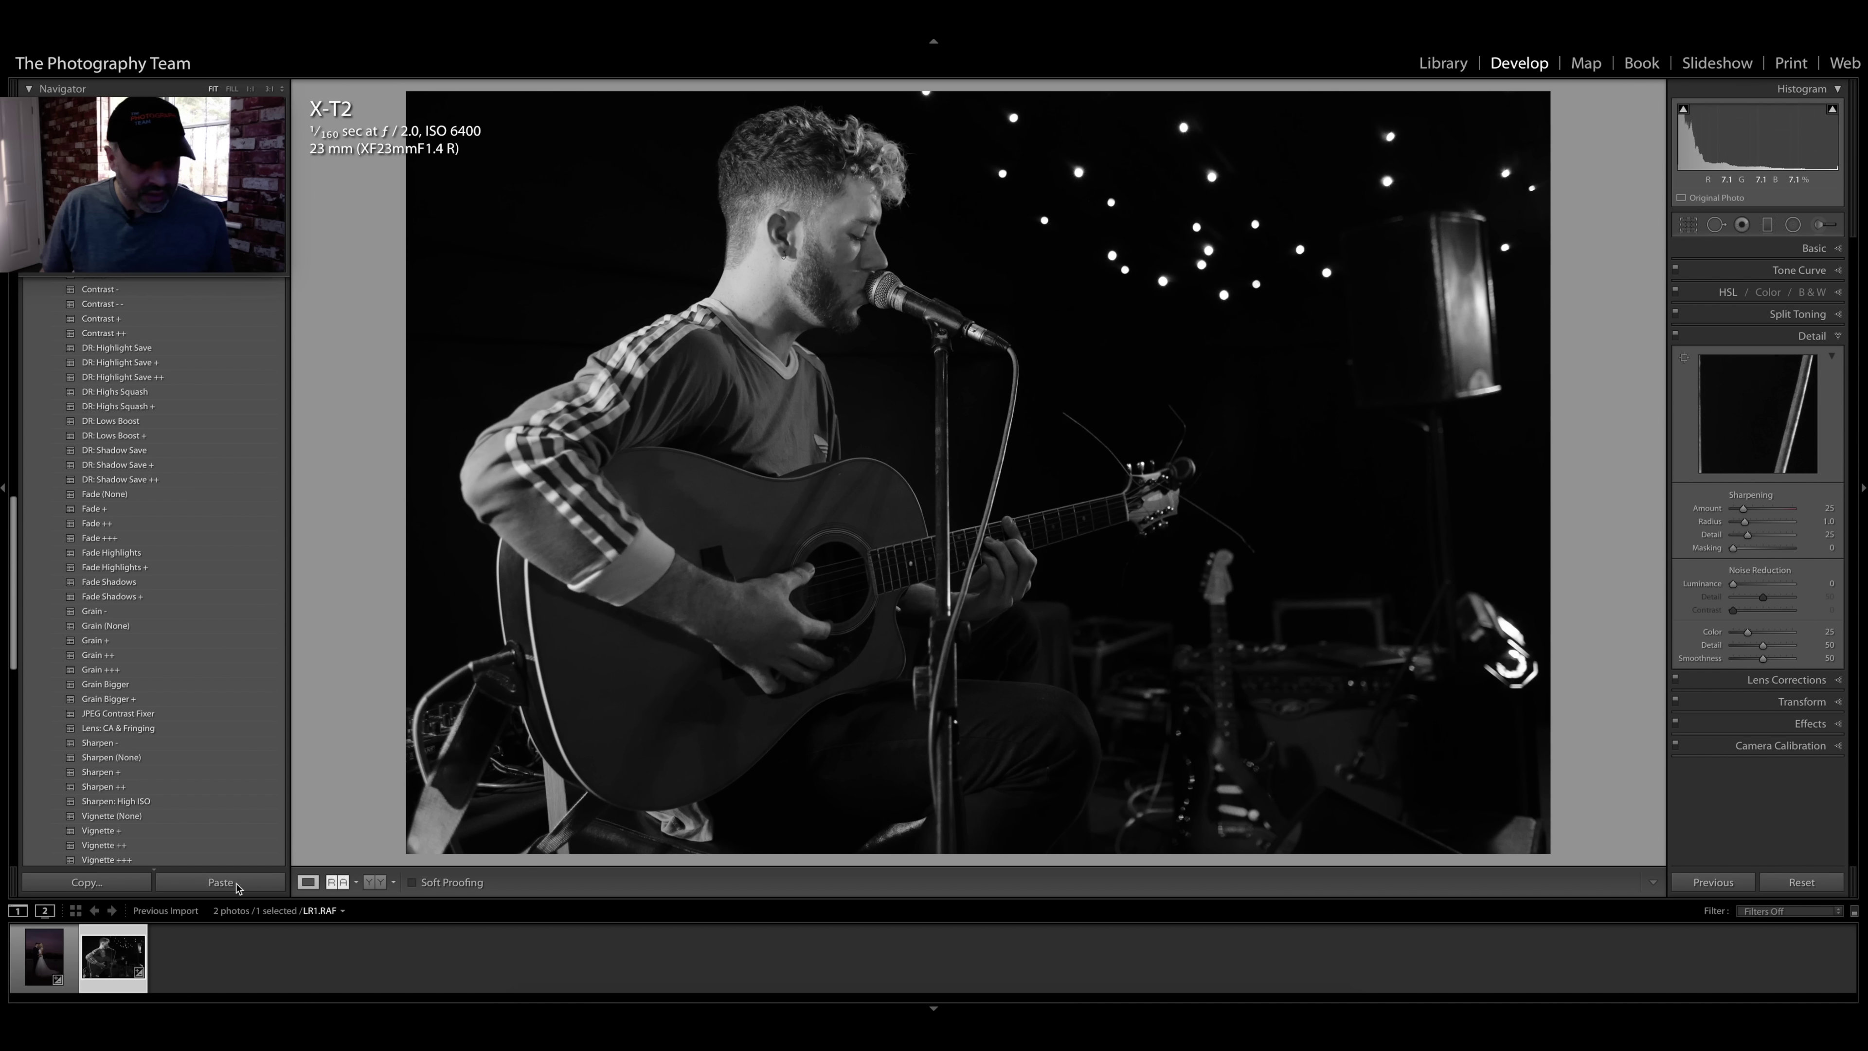
shift+click(43, 953)
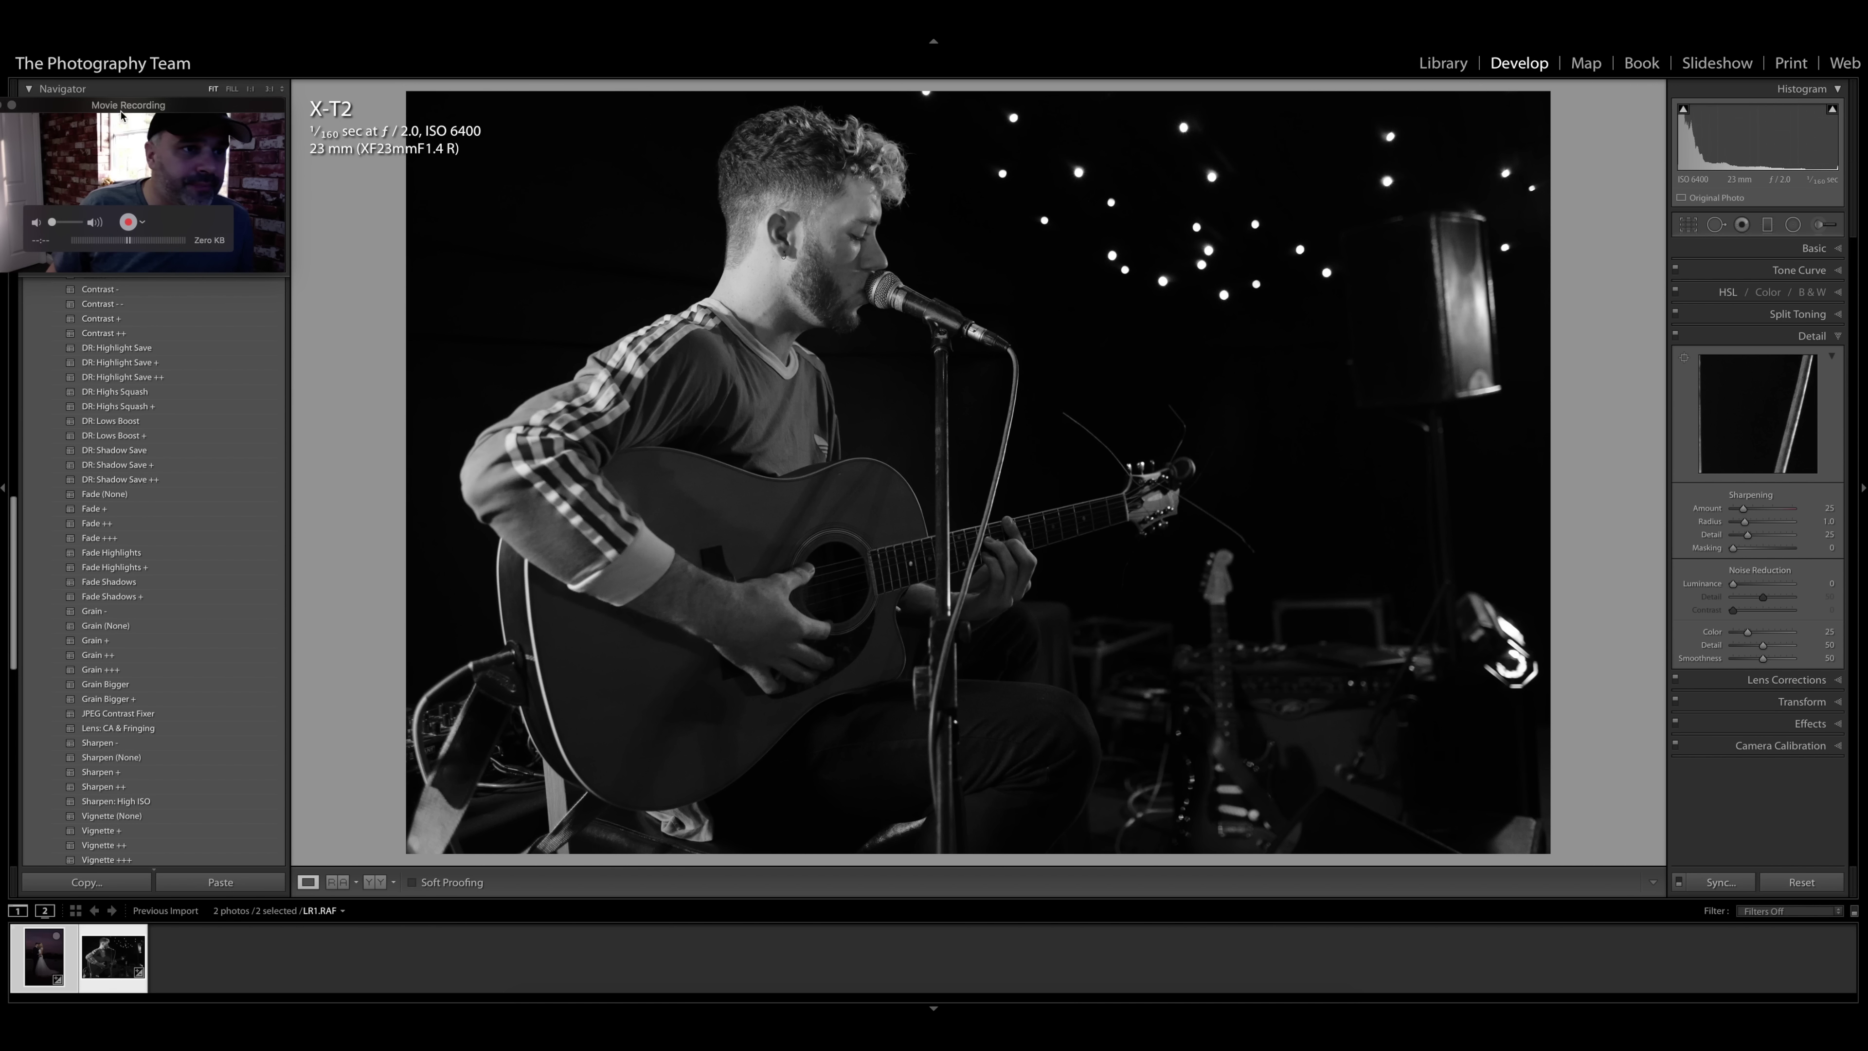
Step: Begin exporting both photos, naming files Custom Name - Original File Number
click(118, 22)
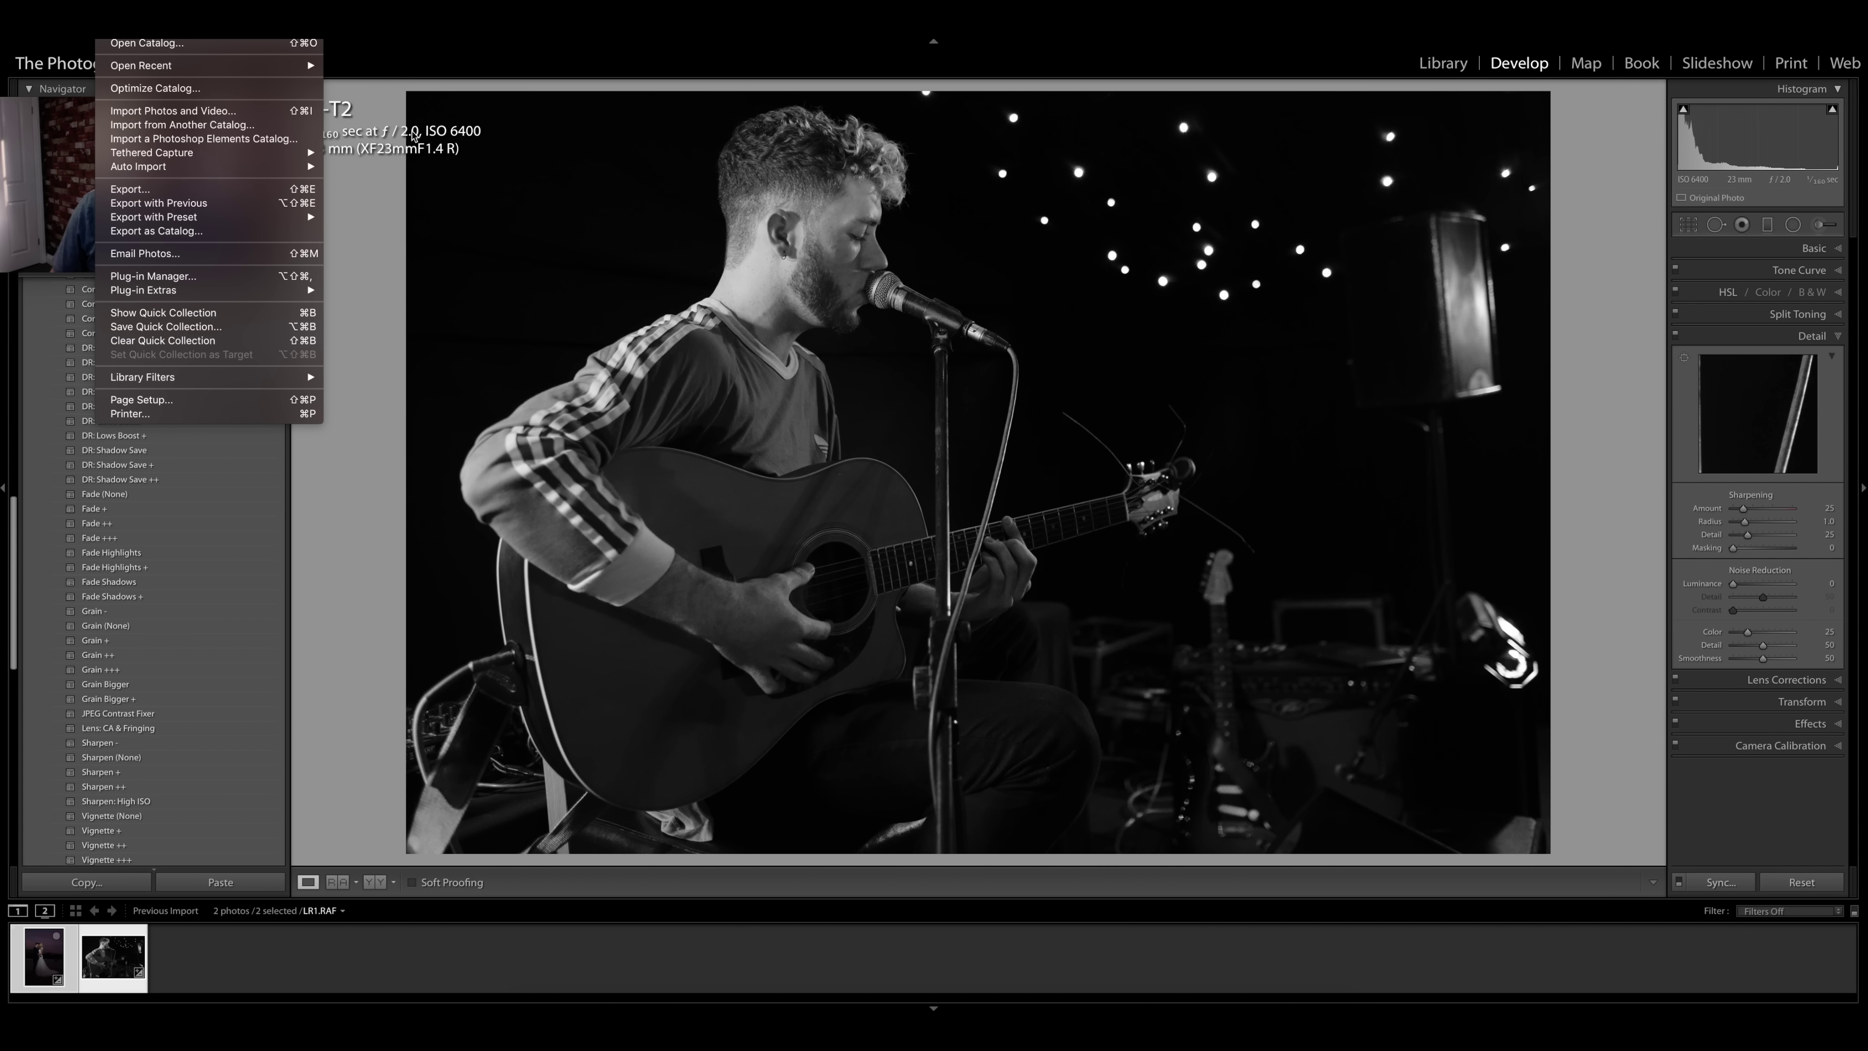
click(302, 189)
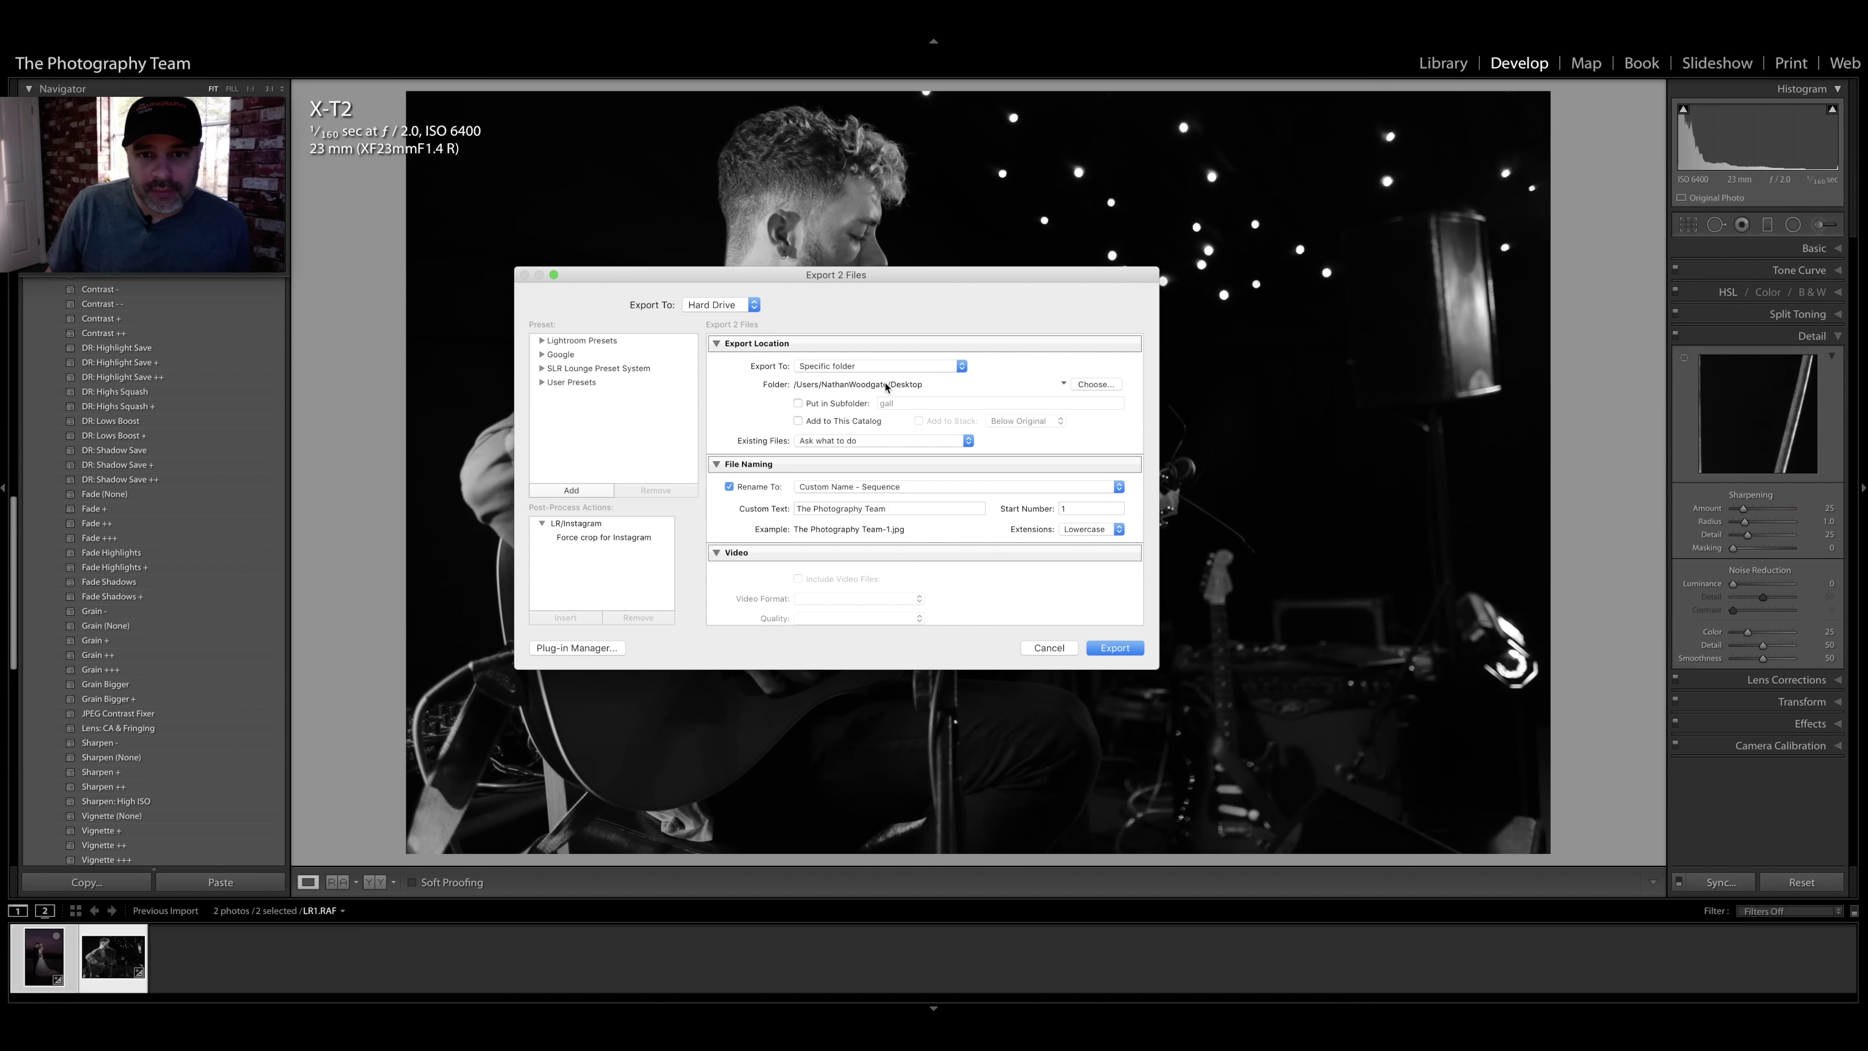
scroll(958, 398, down, 3)
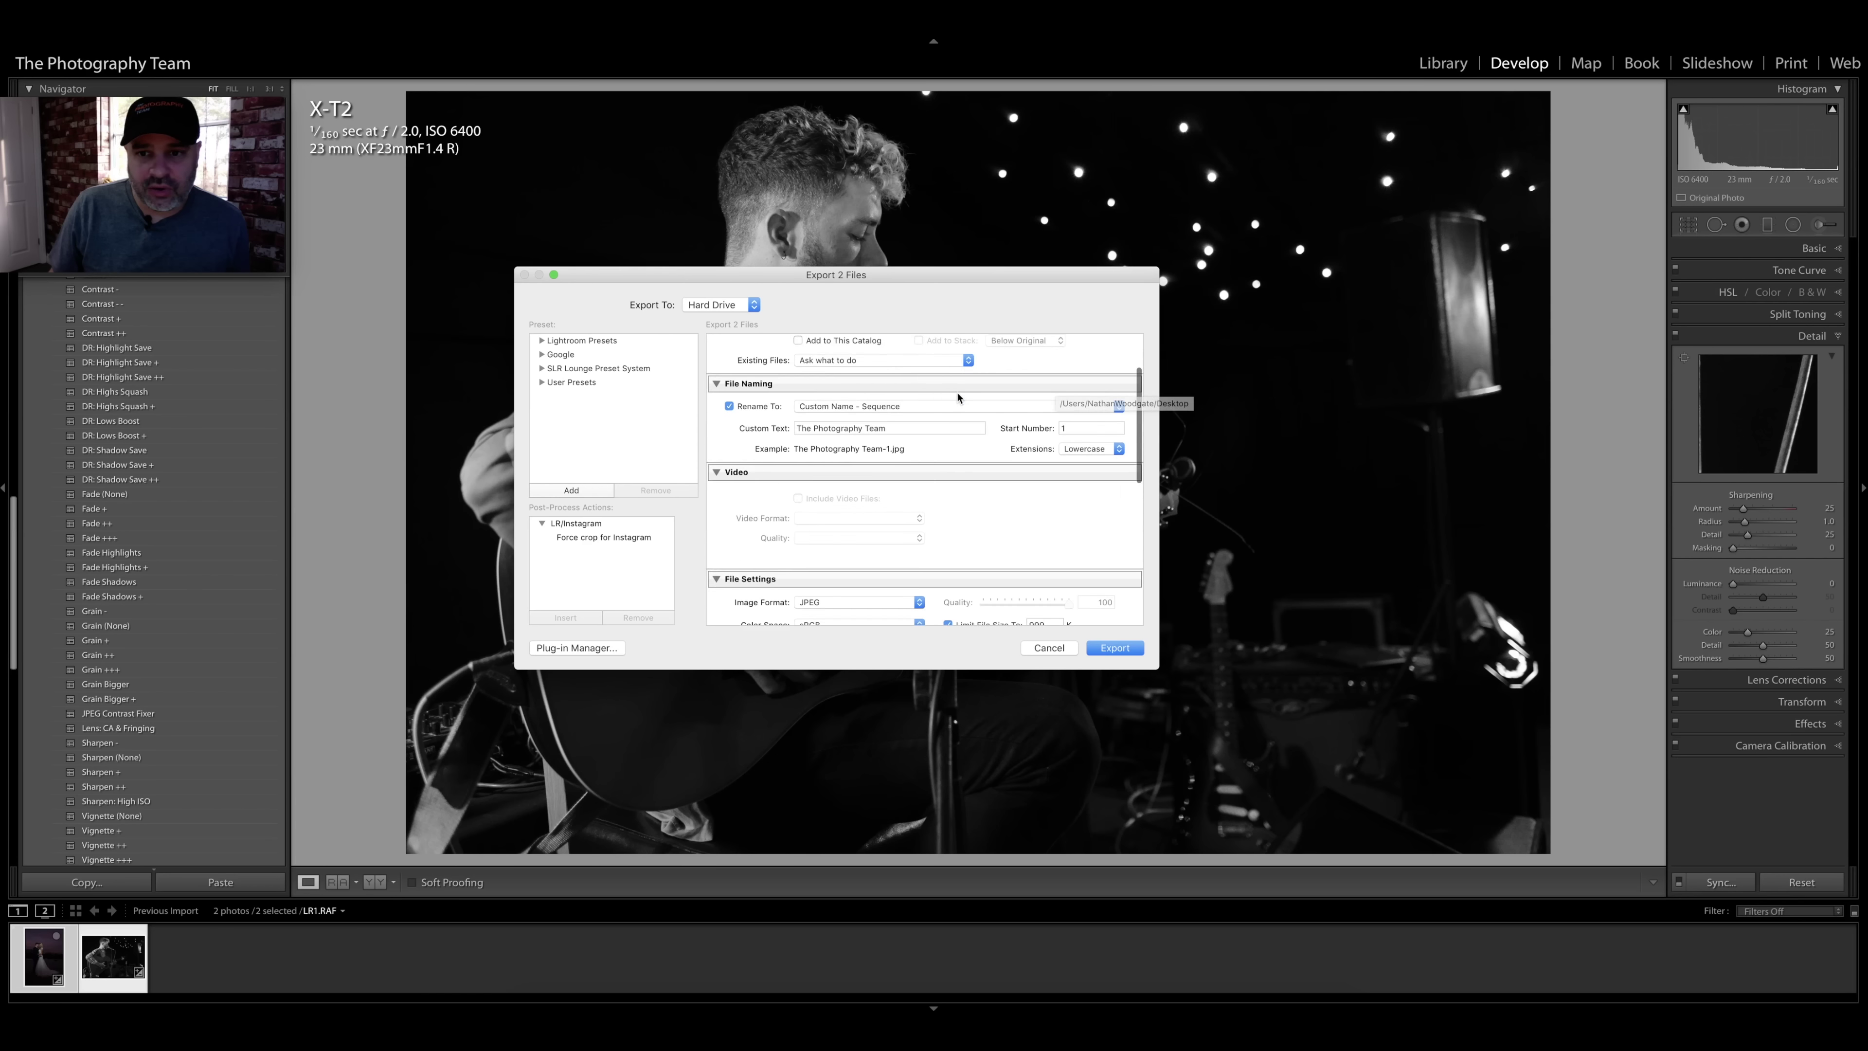
scroll(956, 397, down, 1)
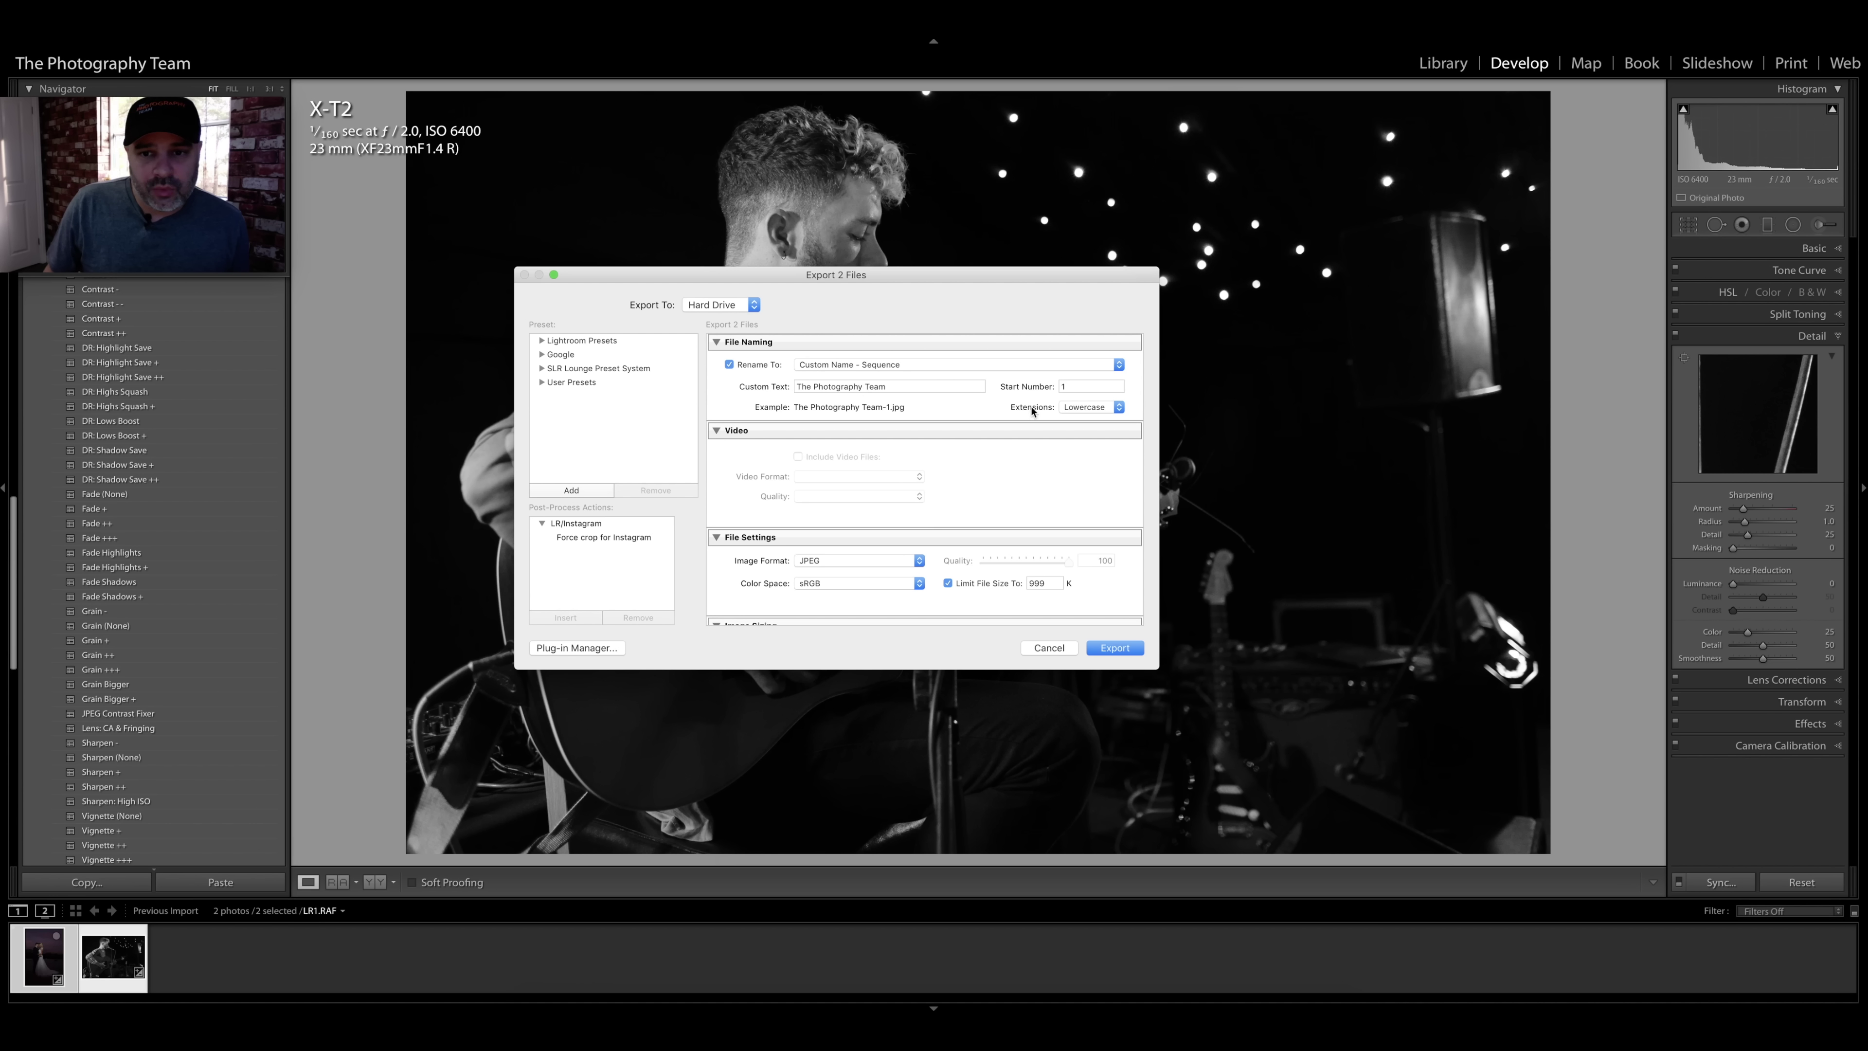
click(1119, 365)
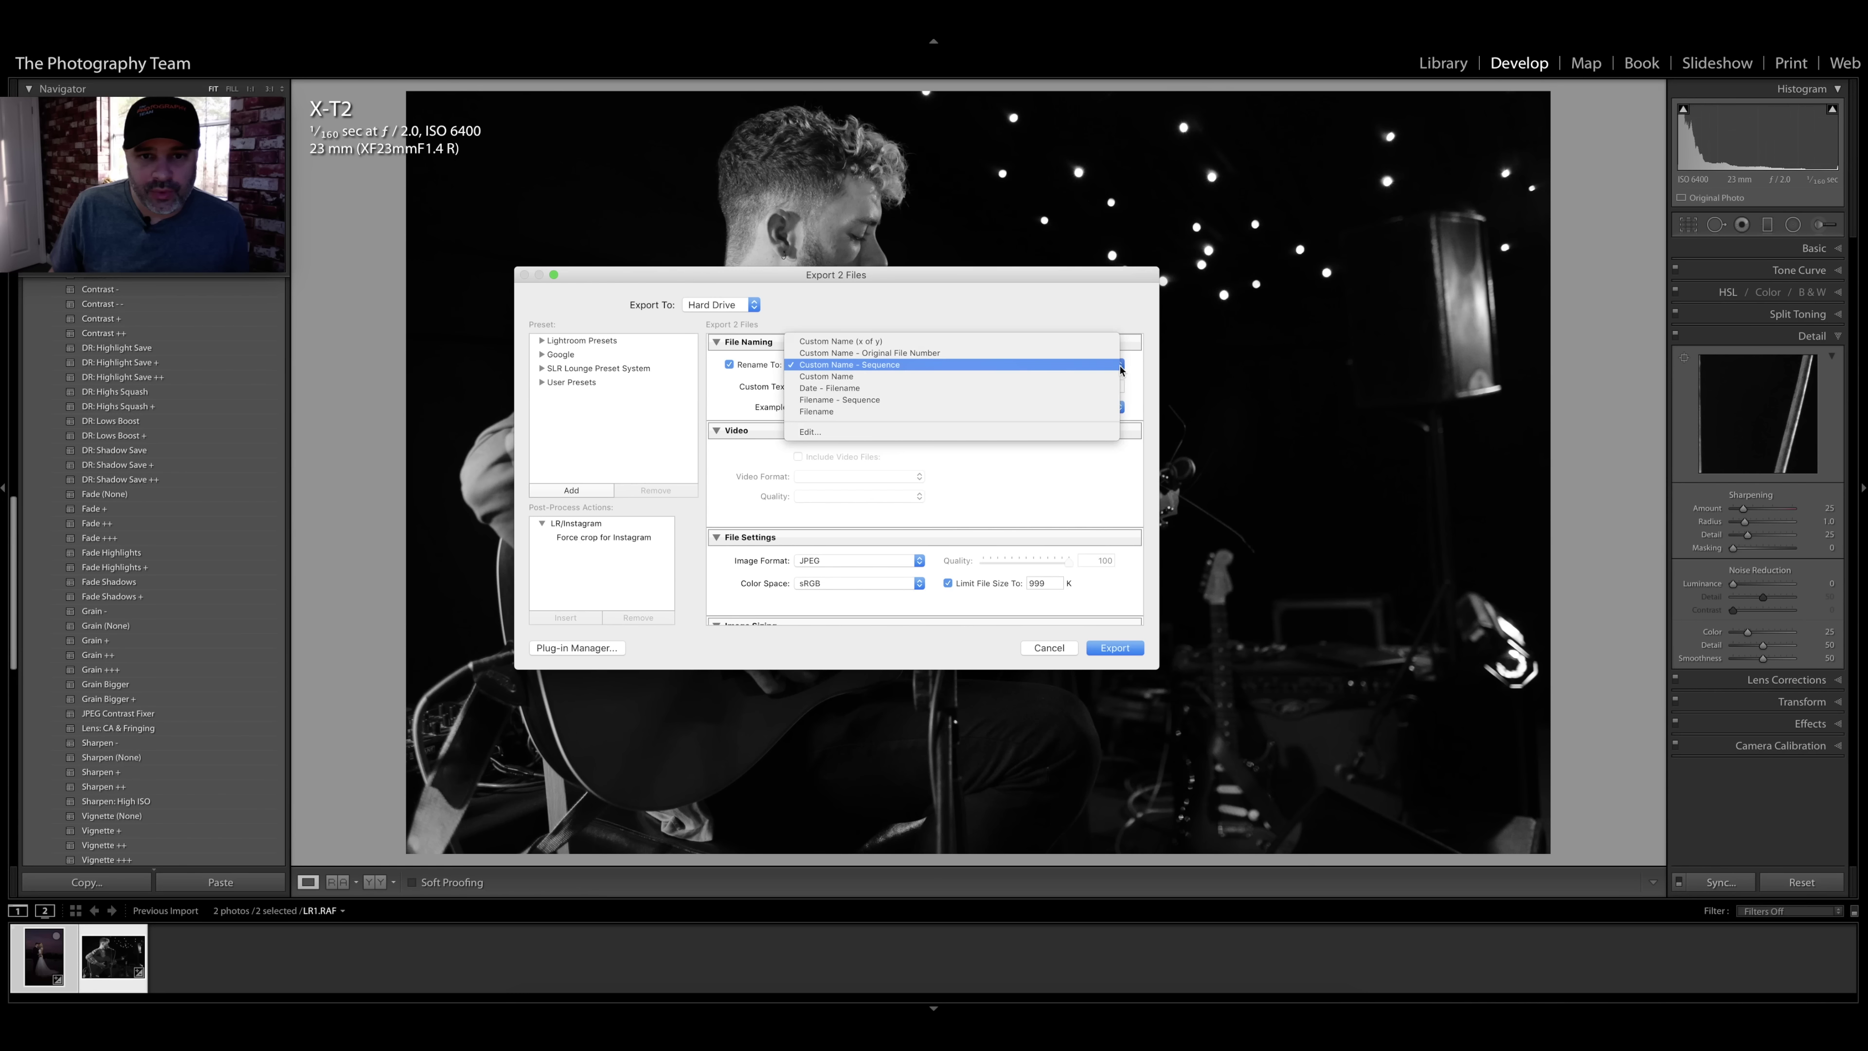
click(970, 356)
Step: Turn off Resize to Fit, set resolution to 300 ppi, and remove the file size limit
scroll(951, 407, down, 5)
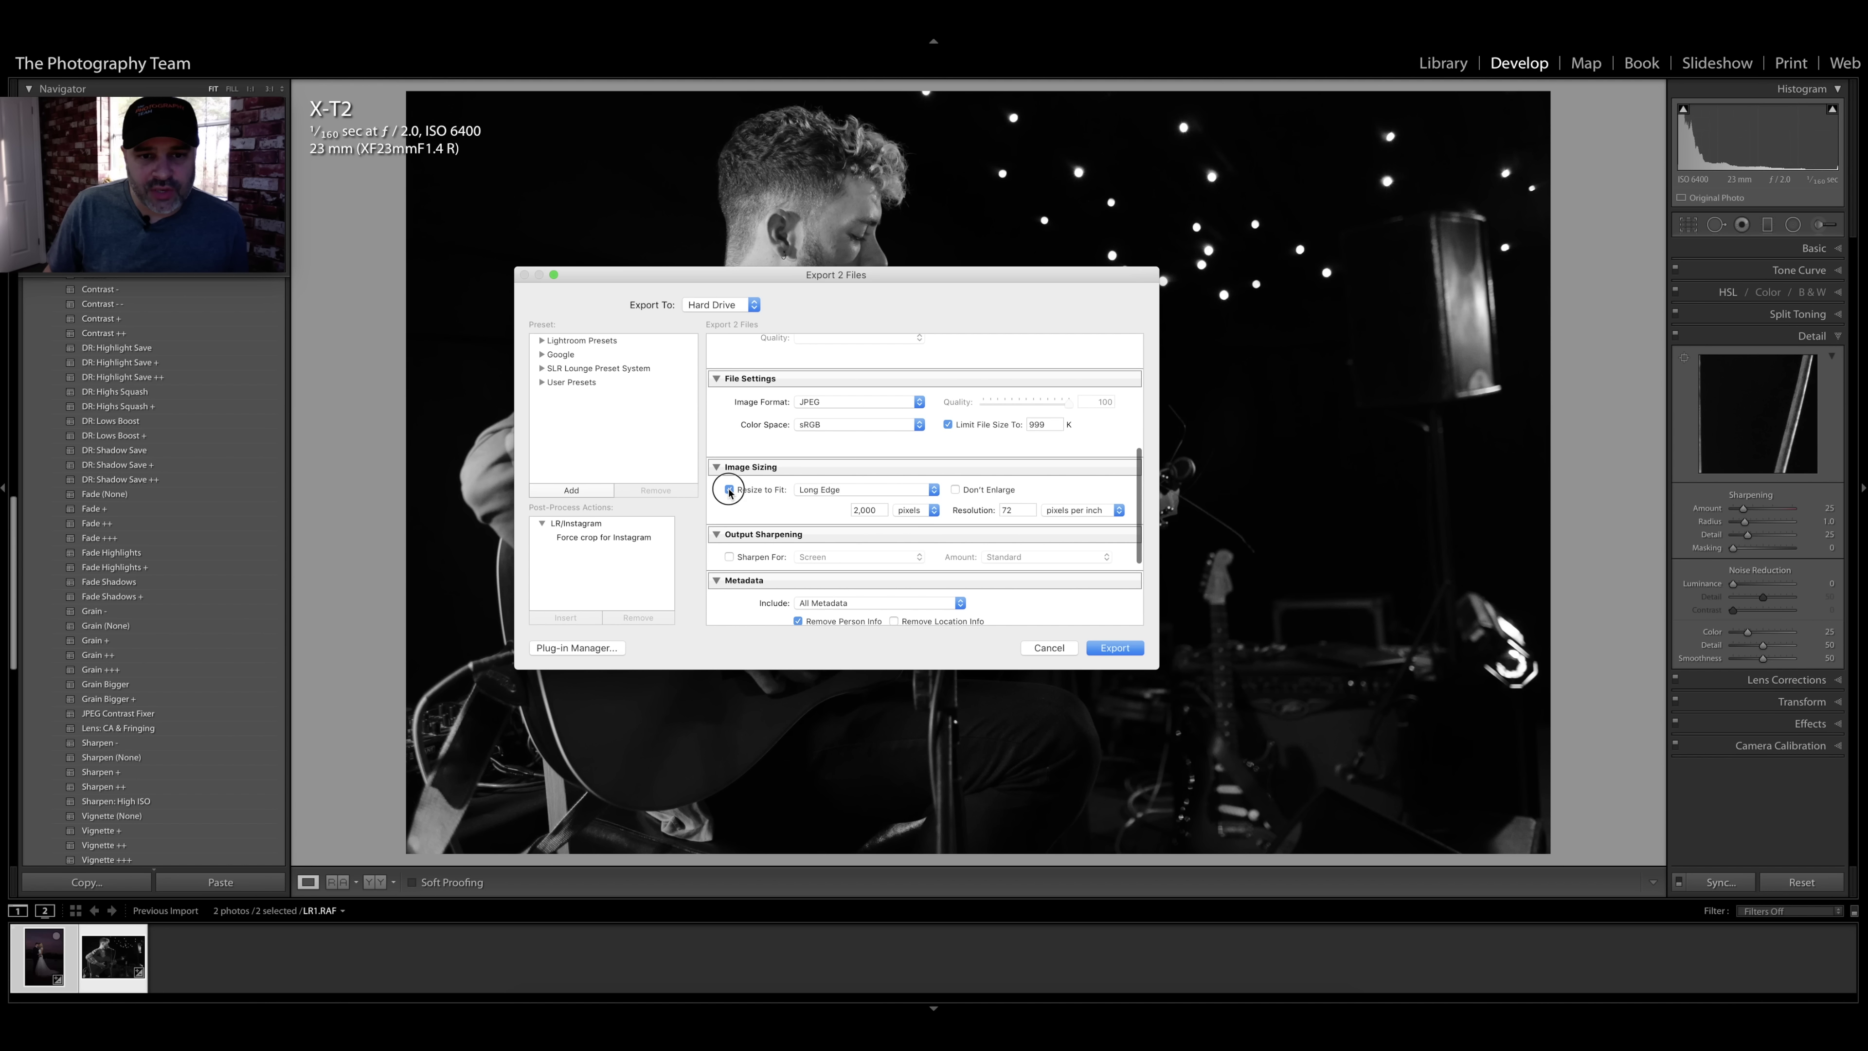
click(730, 489)
double_click(1017, 510)
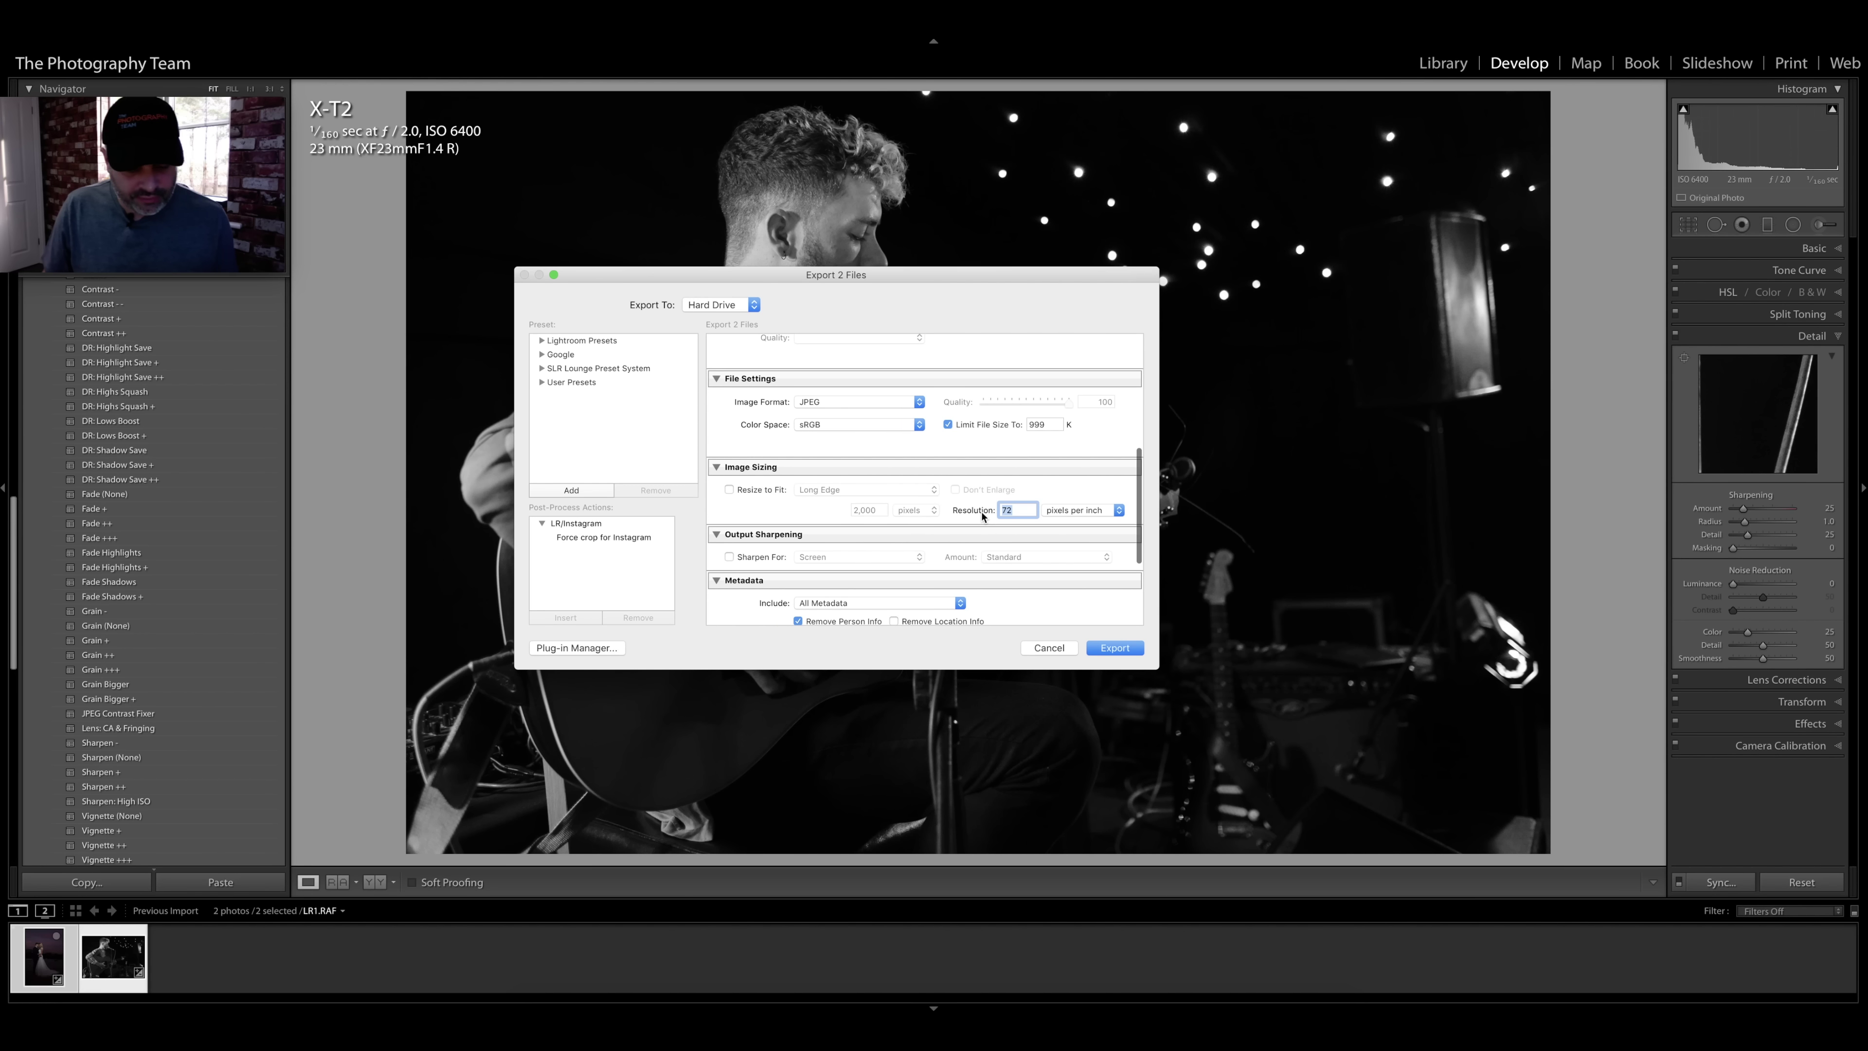
text(300)
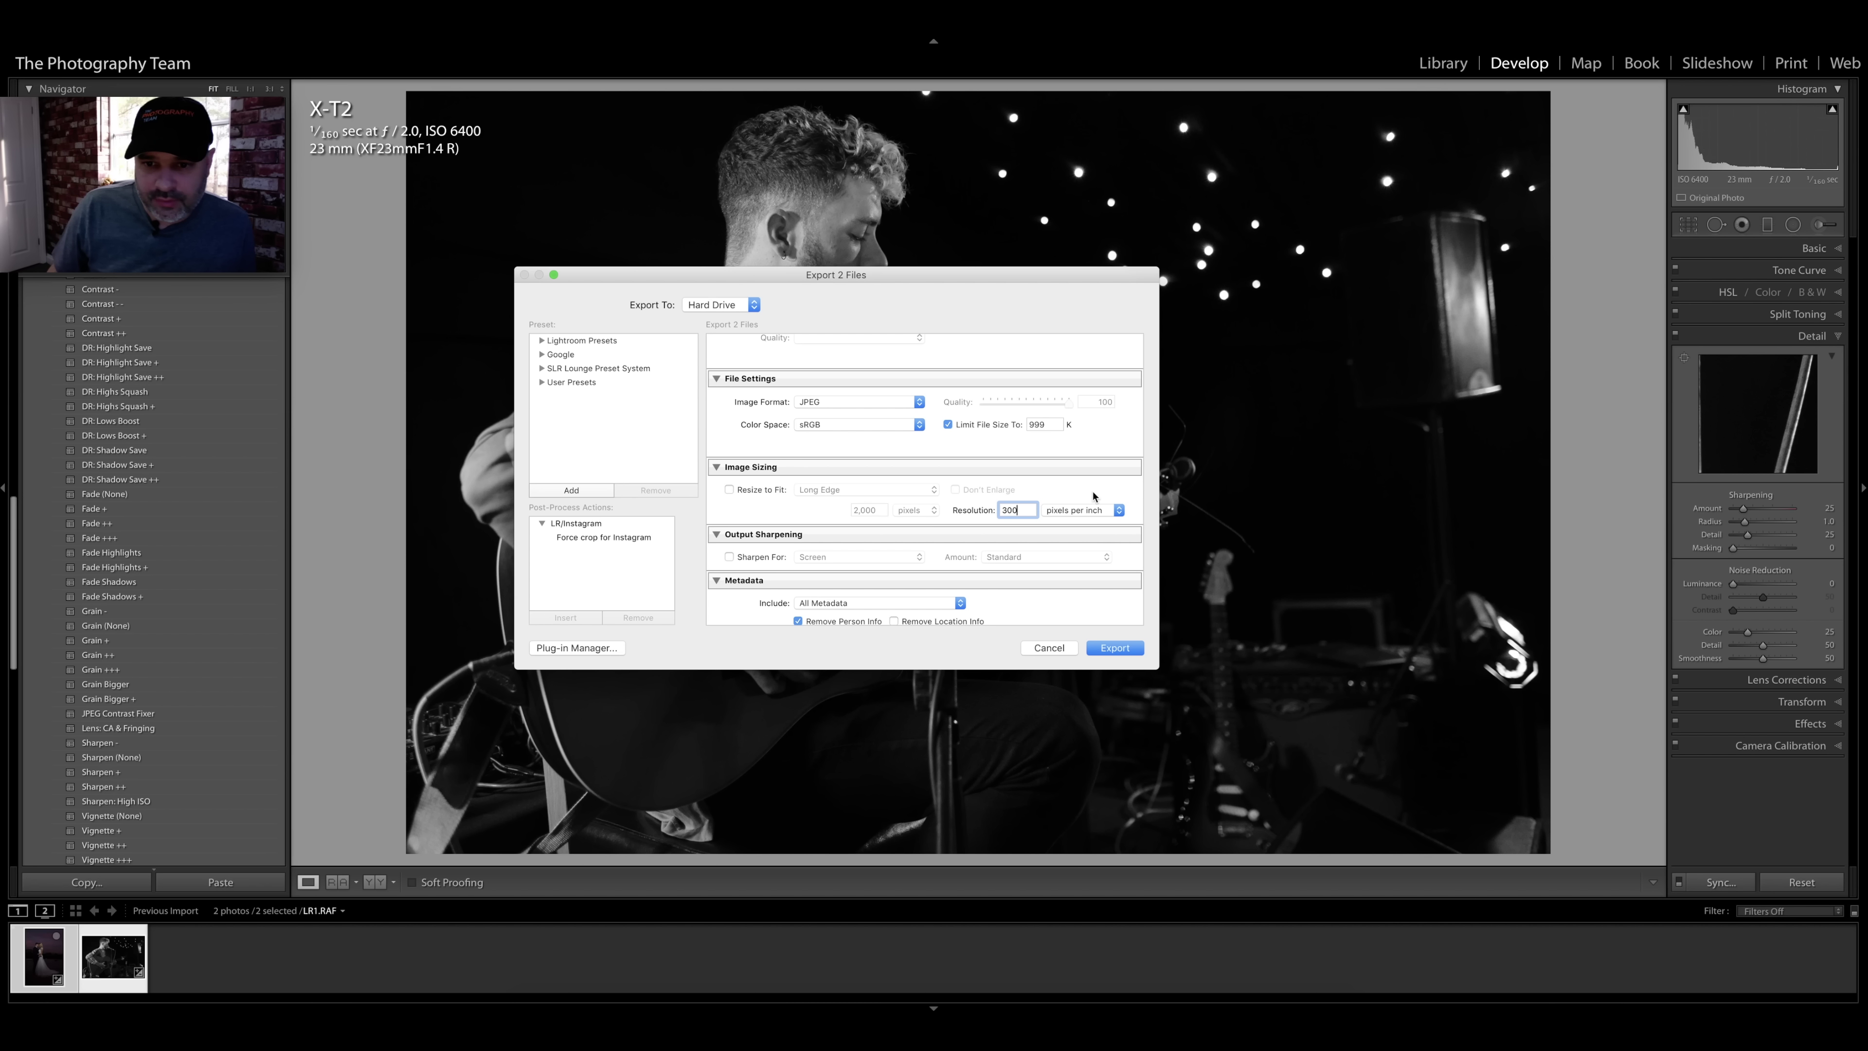
click(1066, 494)
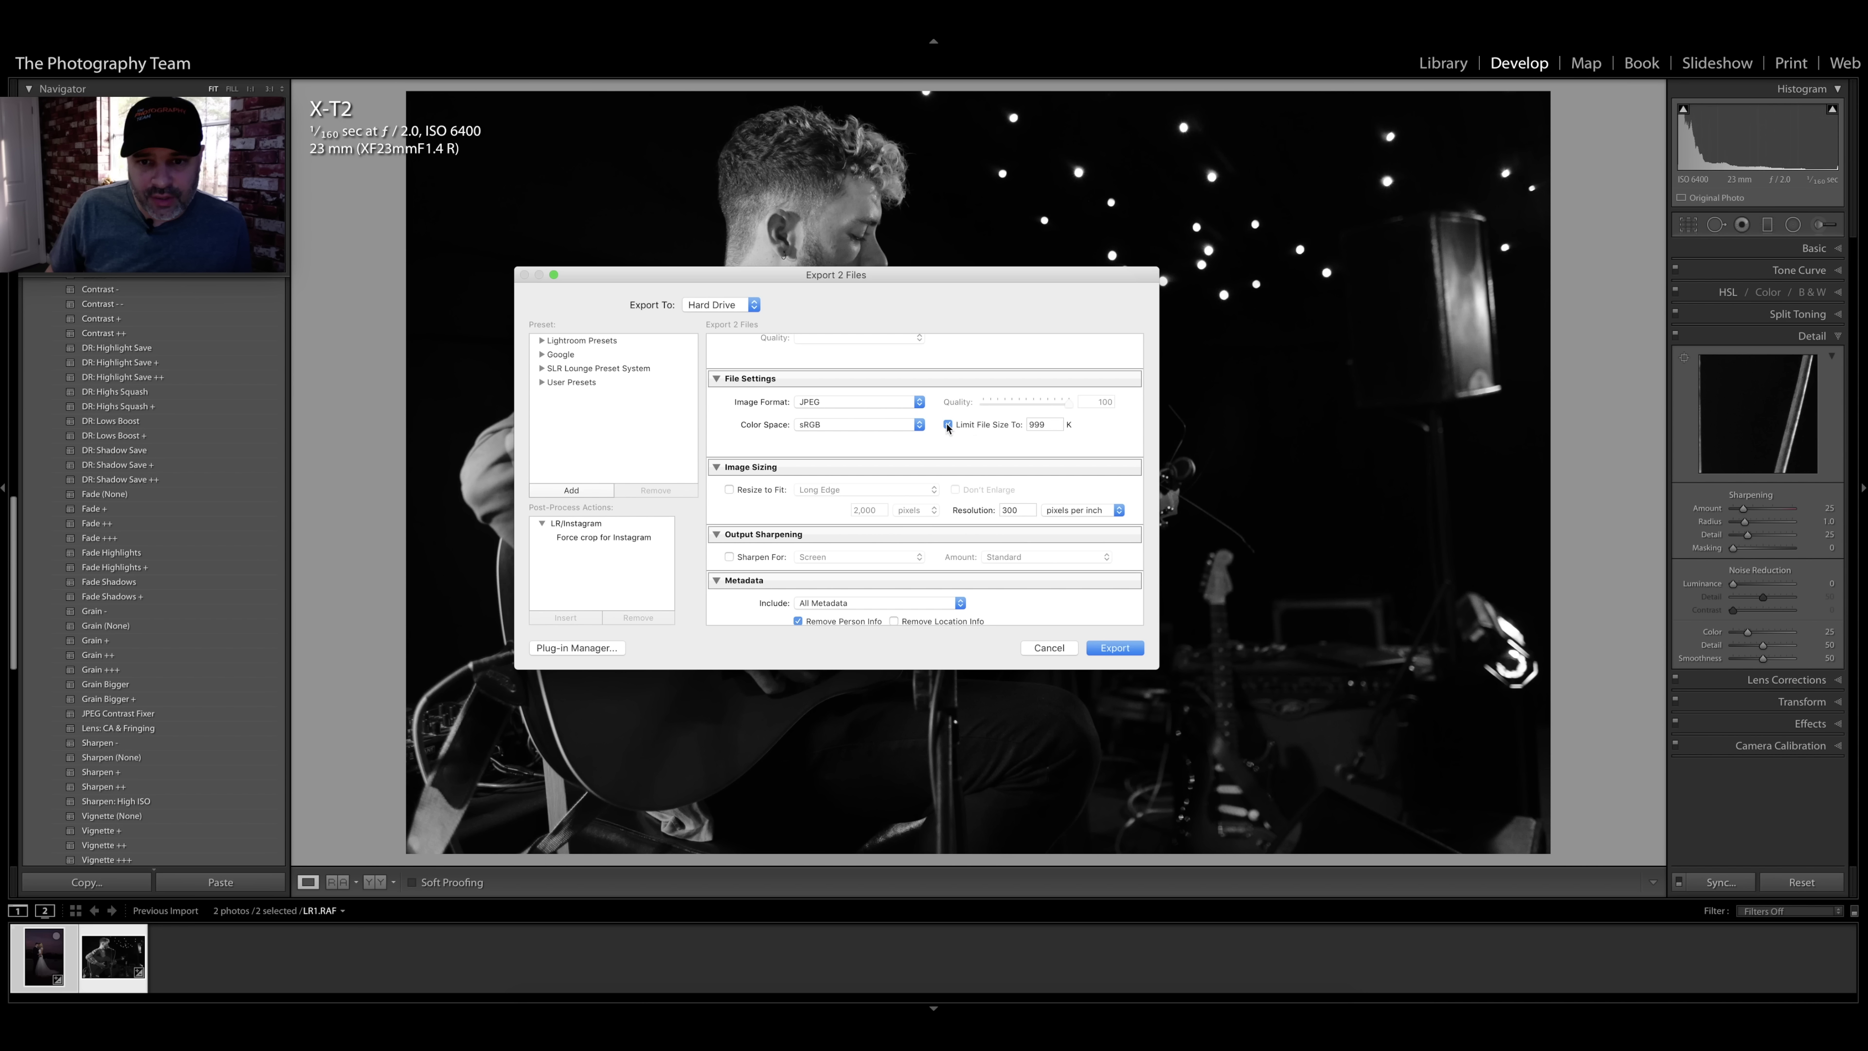
click(948, 425)
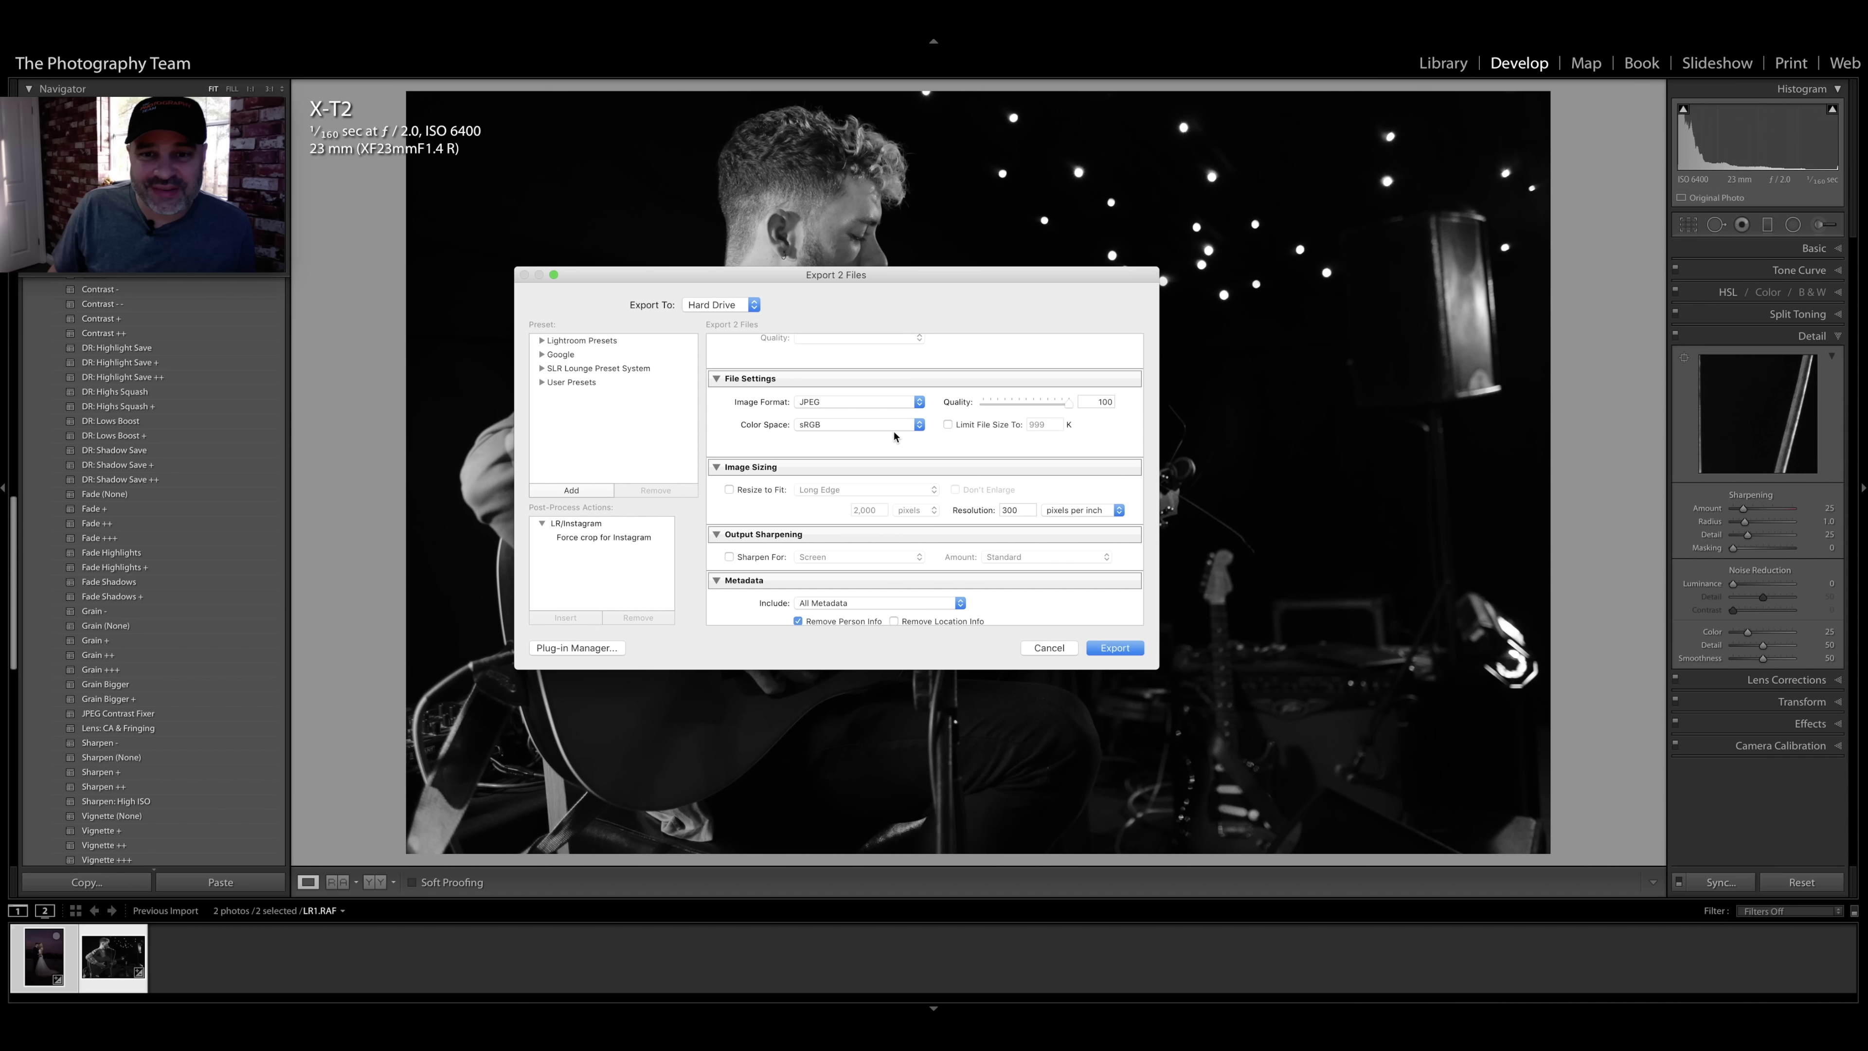
Step: Review the remaining export settings and run the export
scroll(964, 474, down, 3)
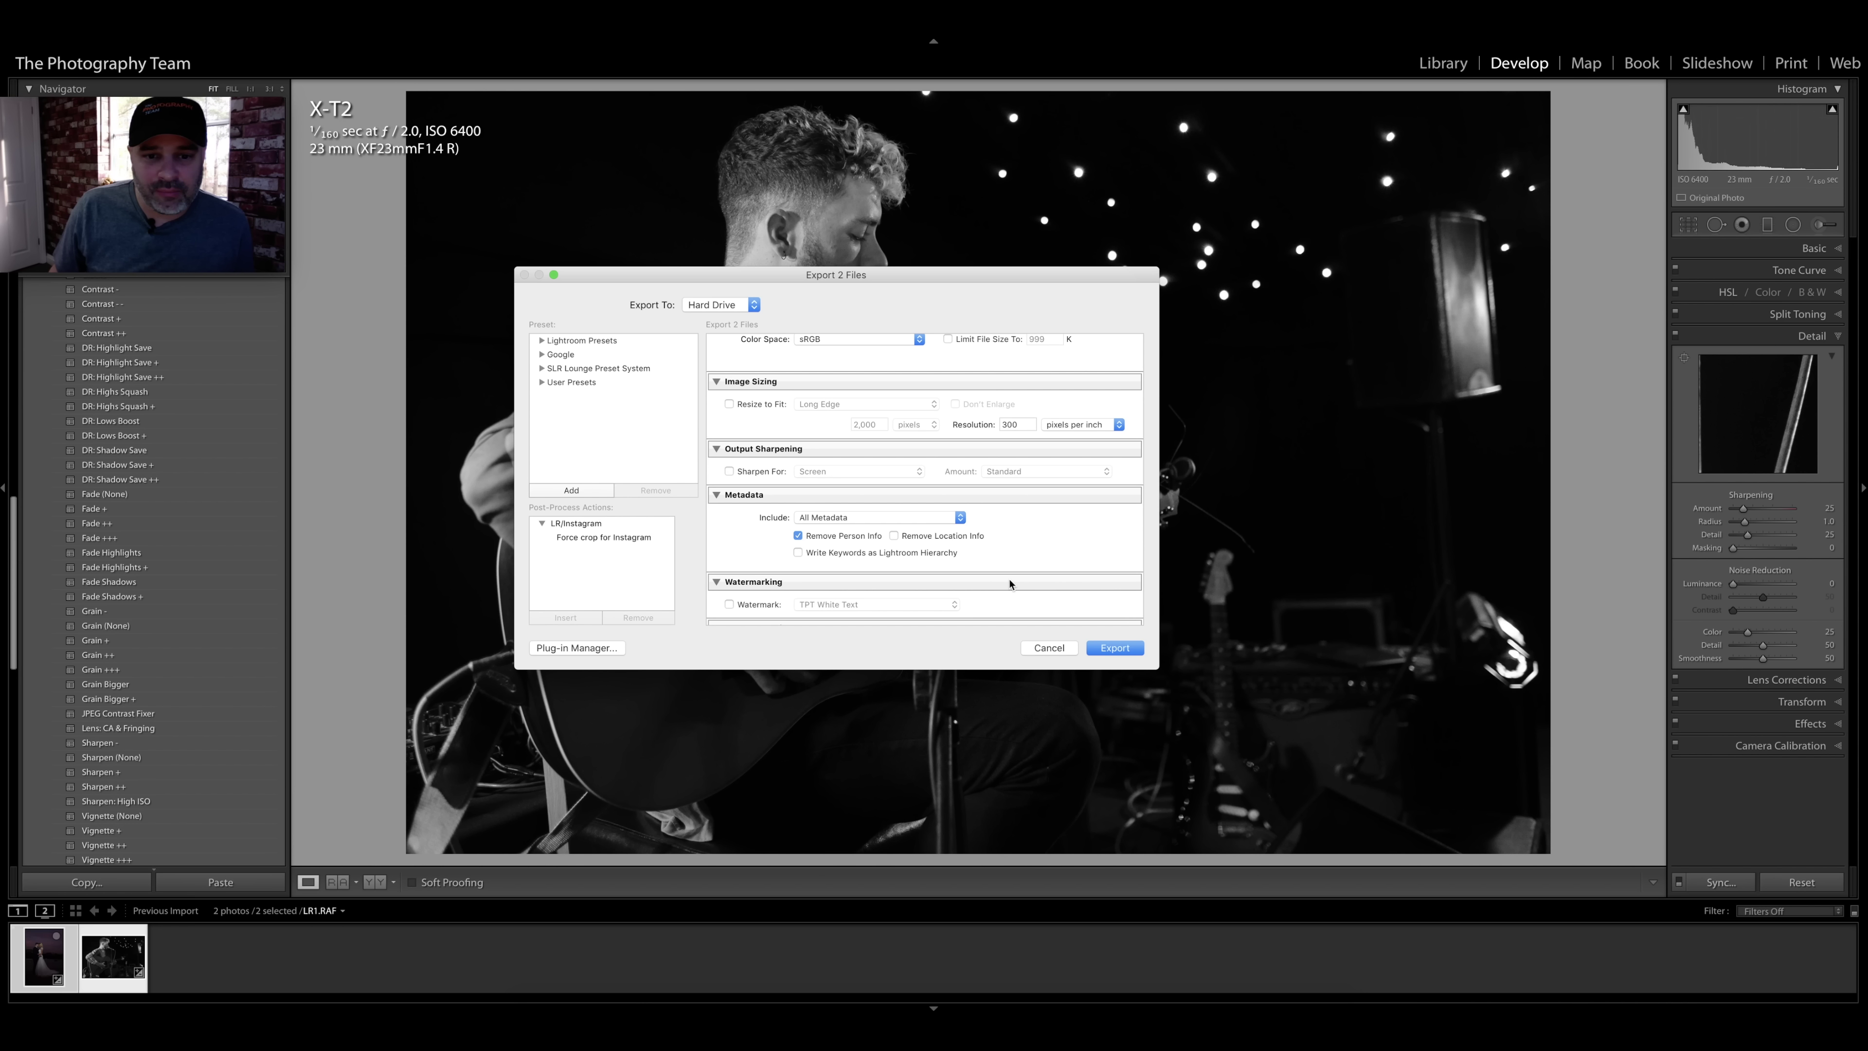
scroll(1009, 581, down, 3)
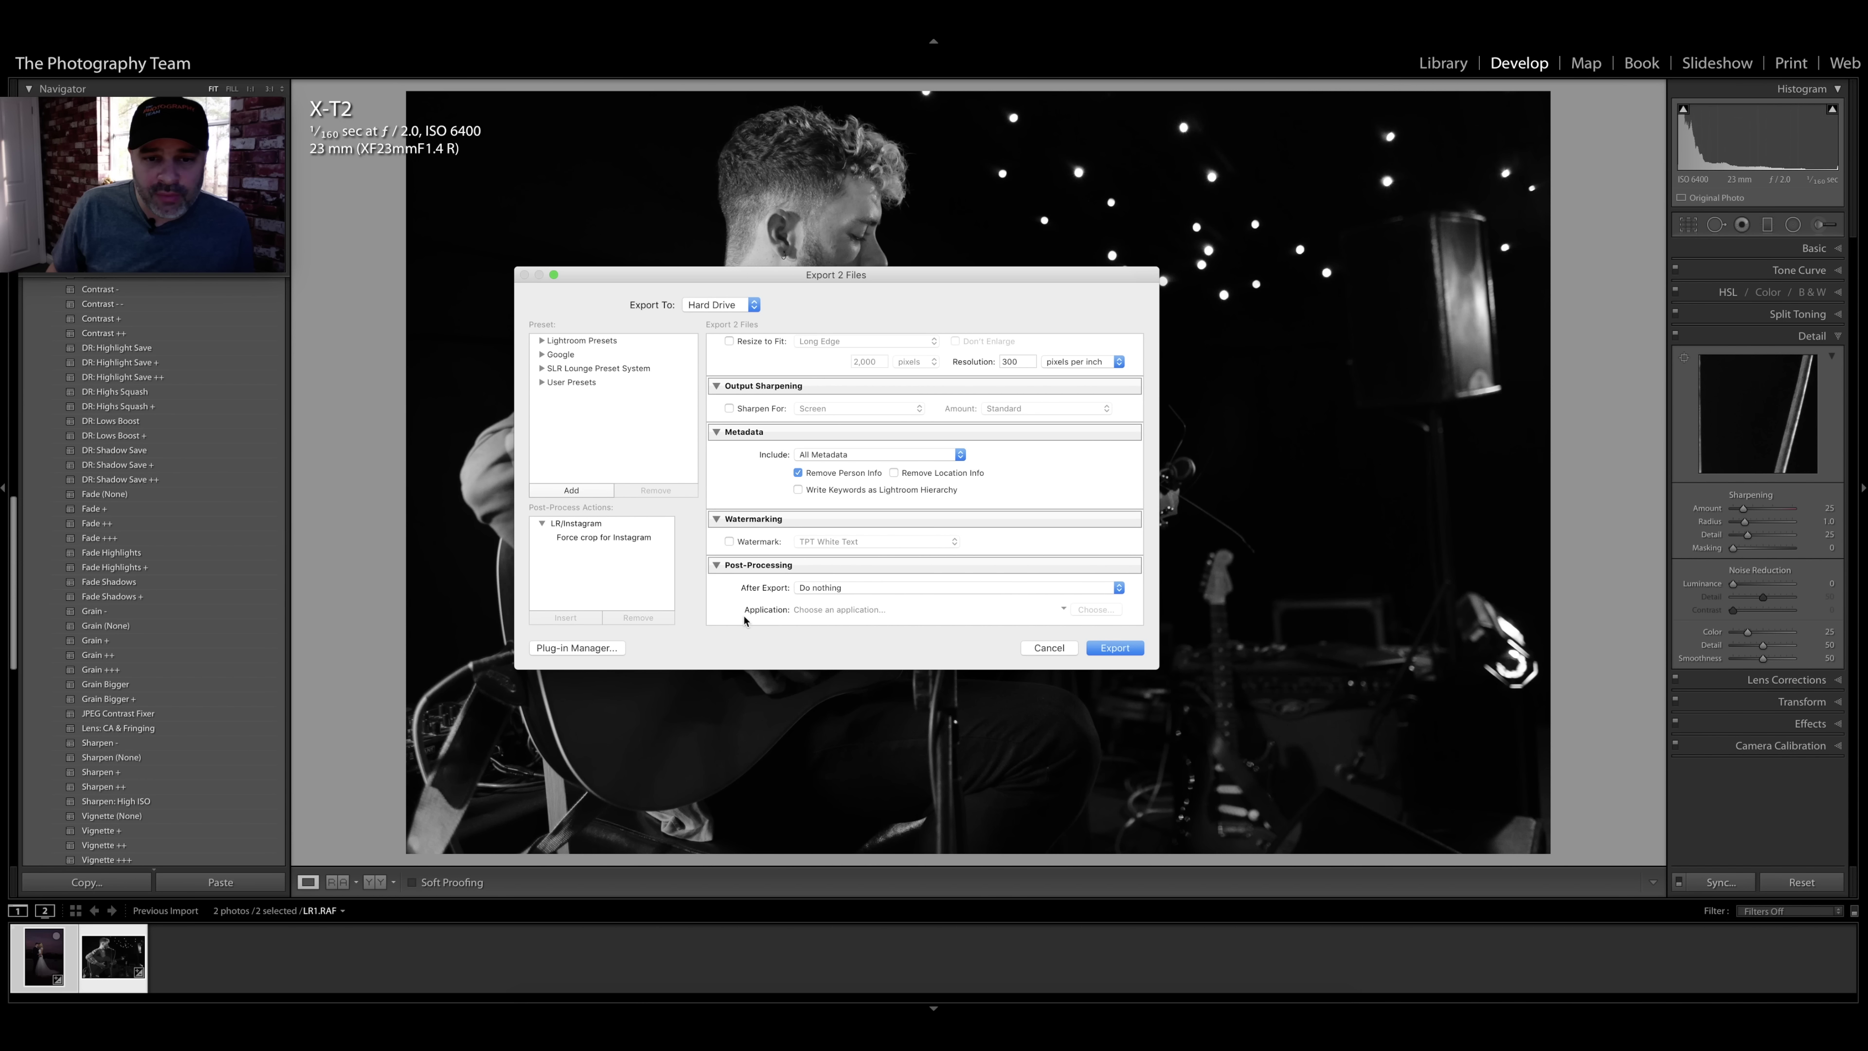
scroll(1057, 553, up, 10)
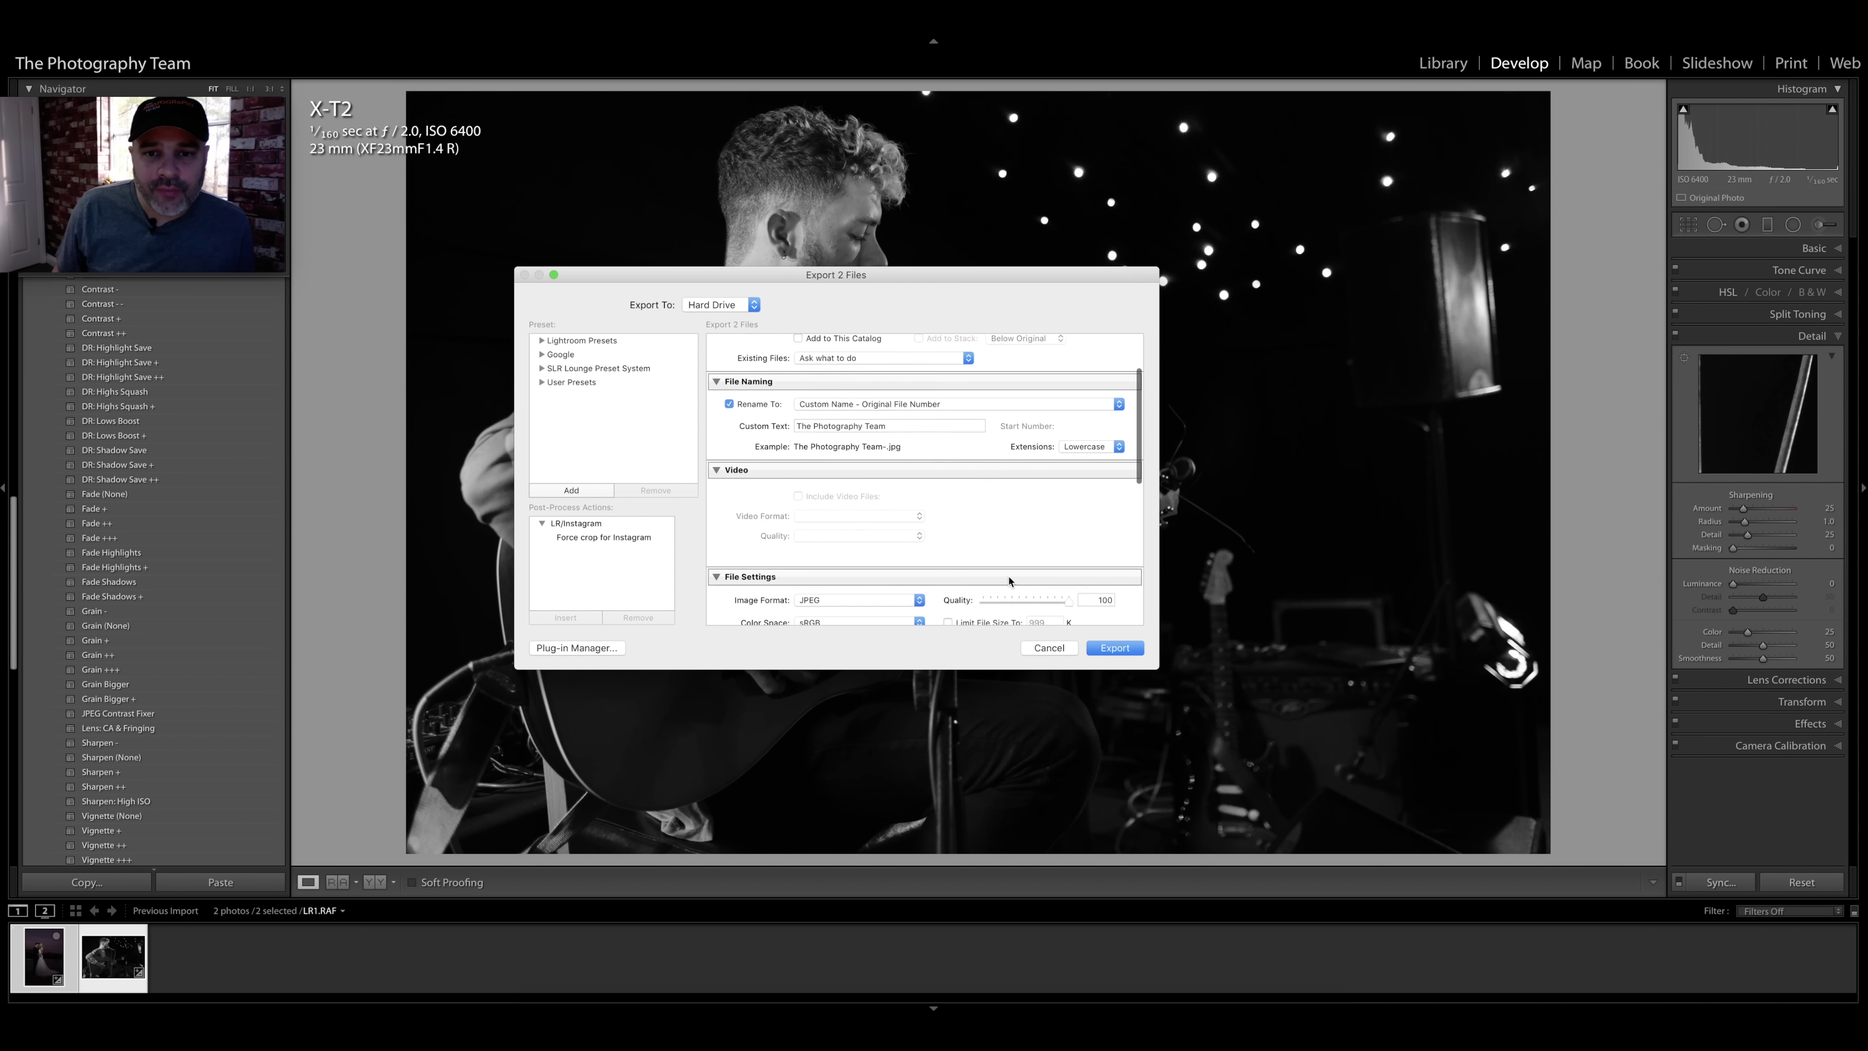
scroll(916, 415, down, 10)
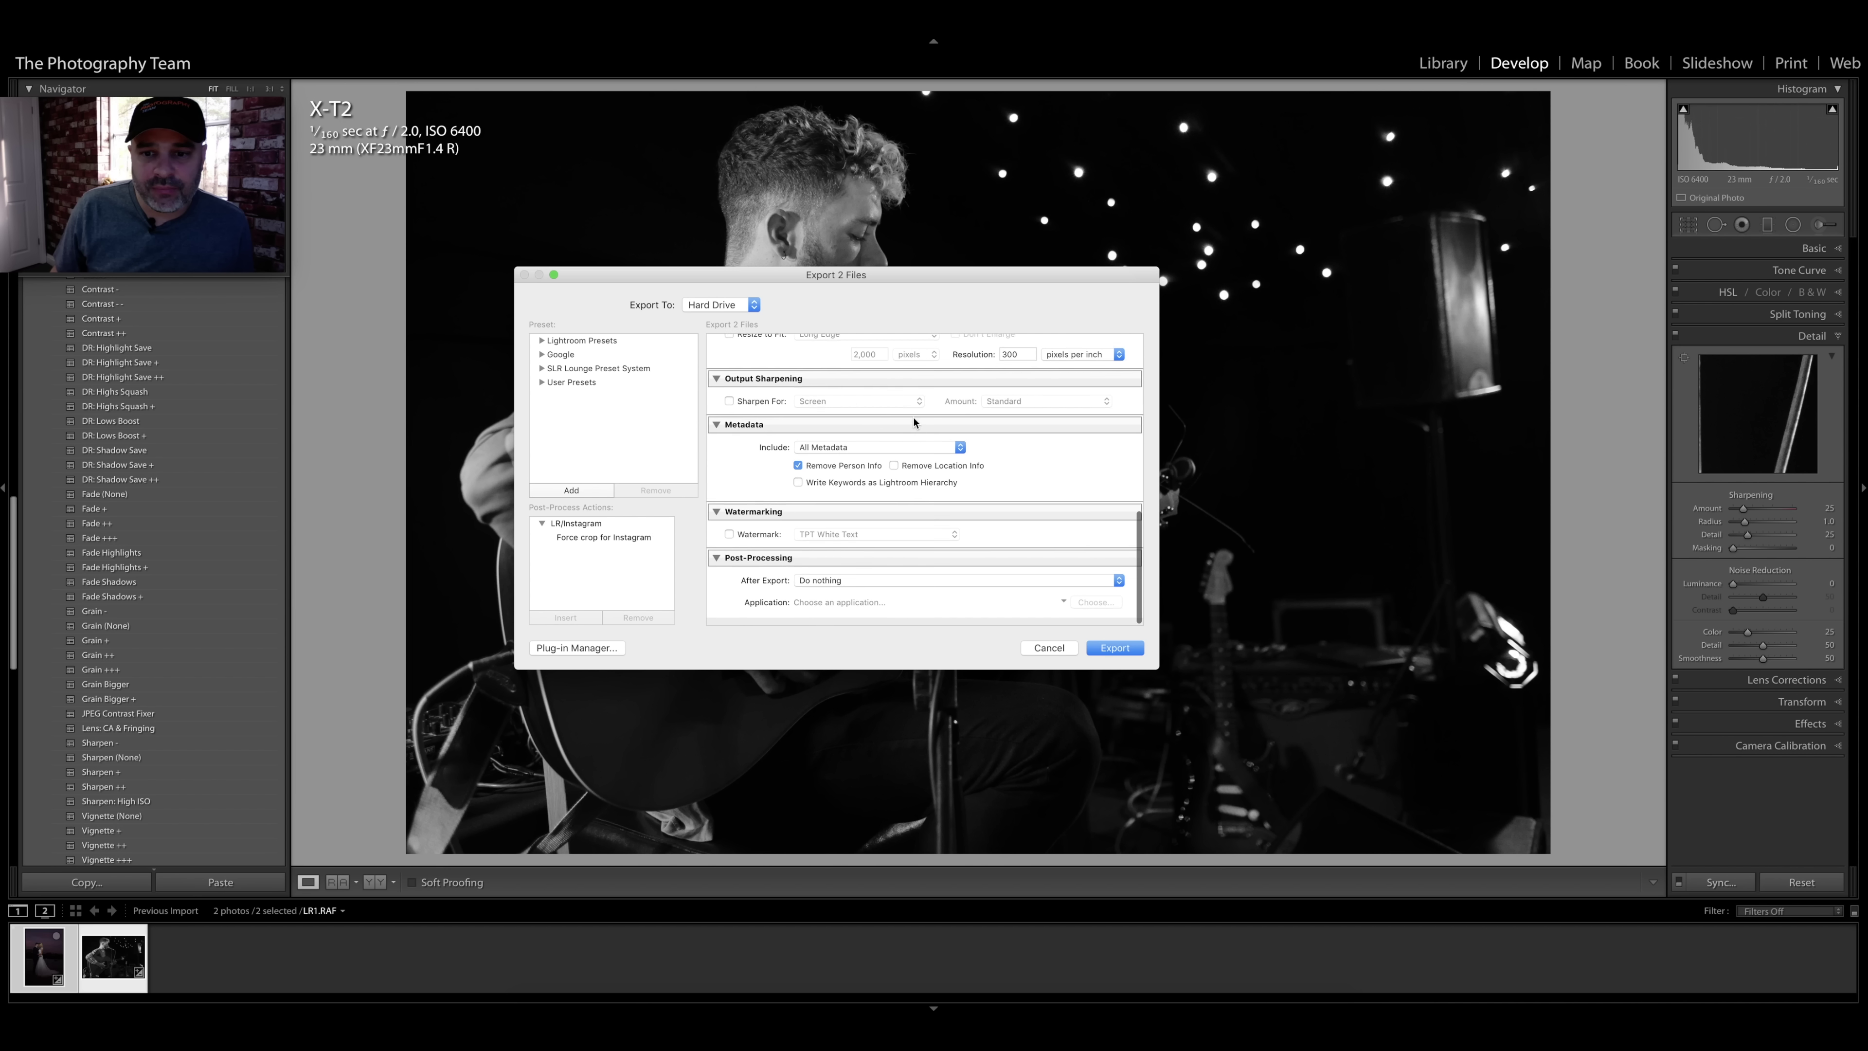
click(1115, 649)
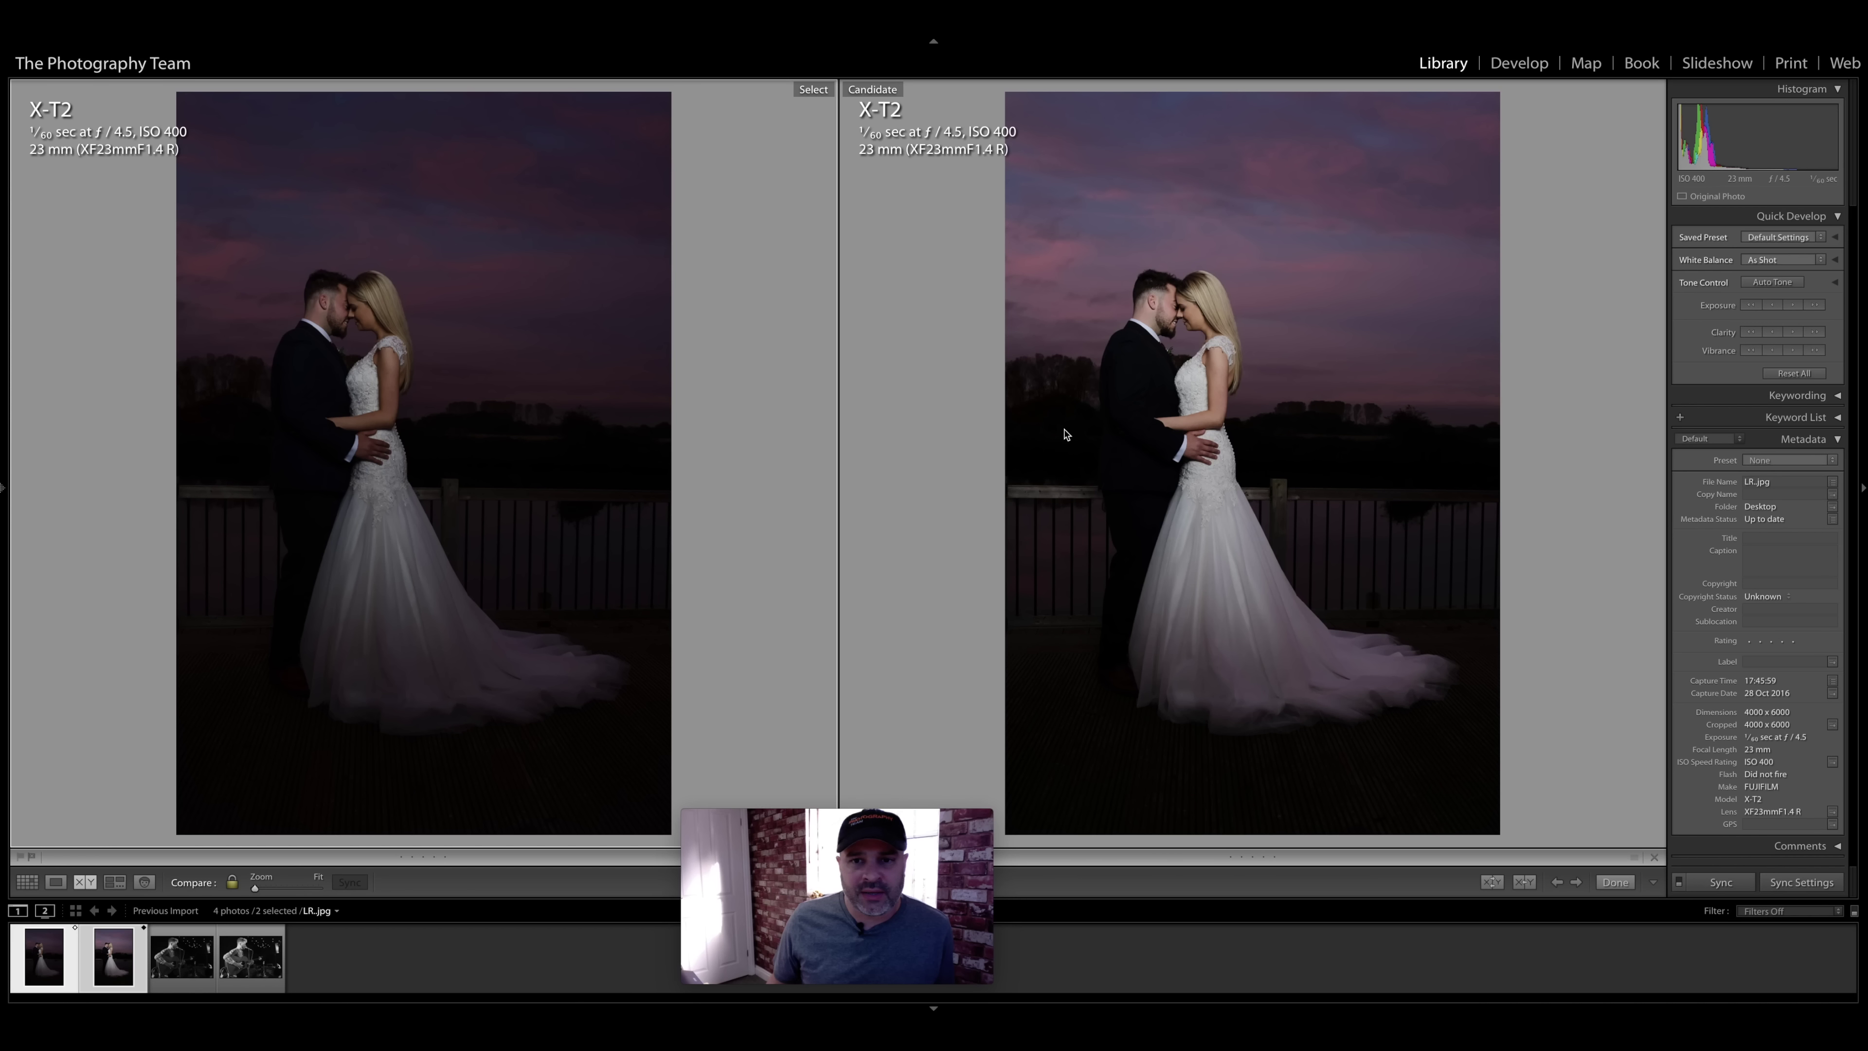
Step: Zoom both wedding photos to 1:1 and pan from the faces down to the dress train
click(343, 298)
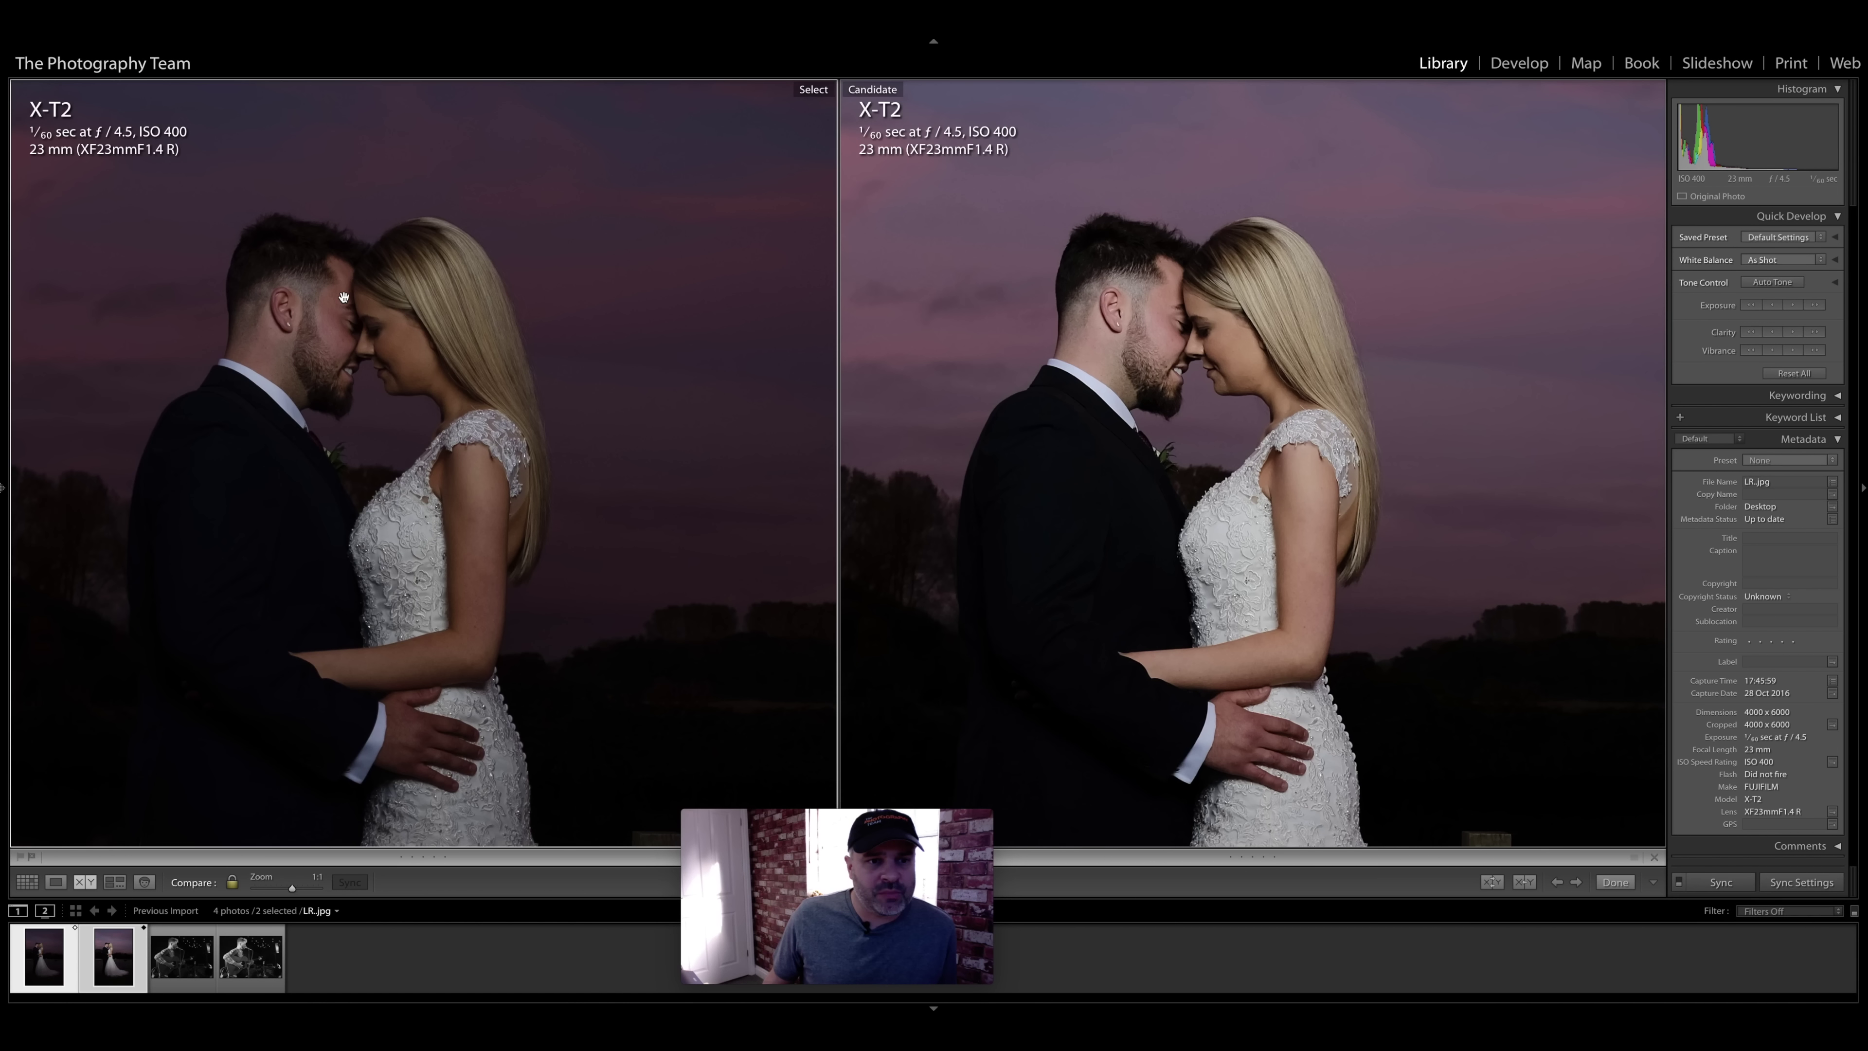
drag(366, 323, 504, 378)
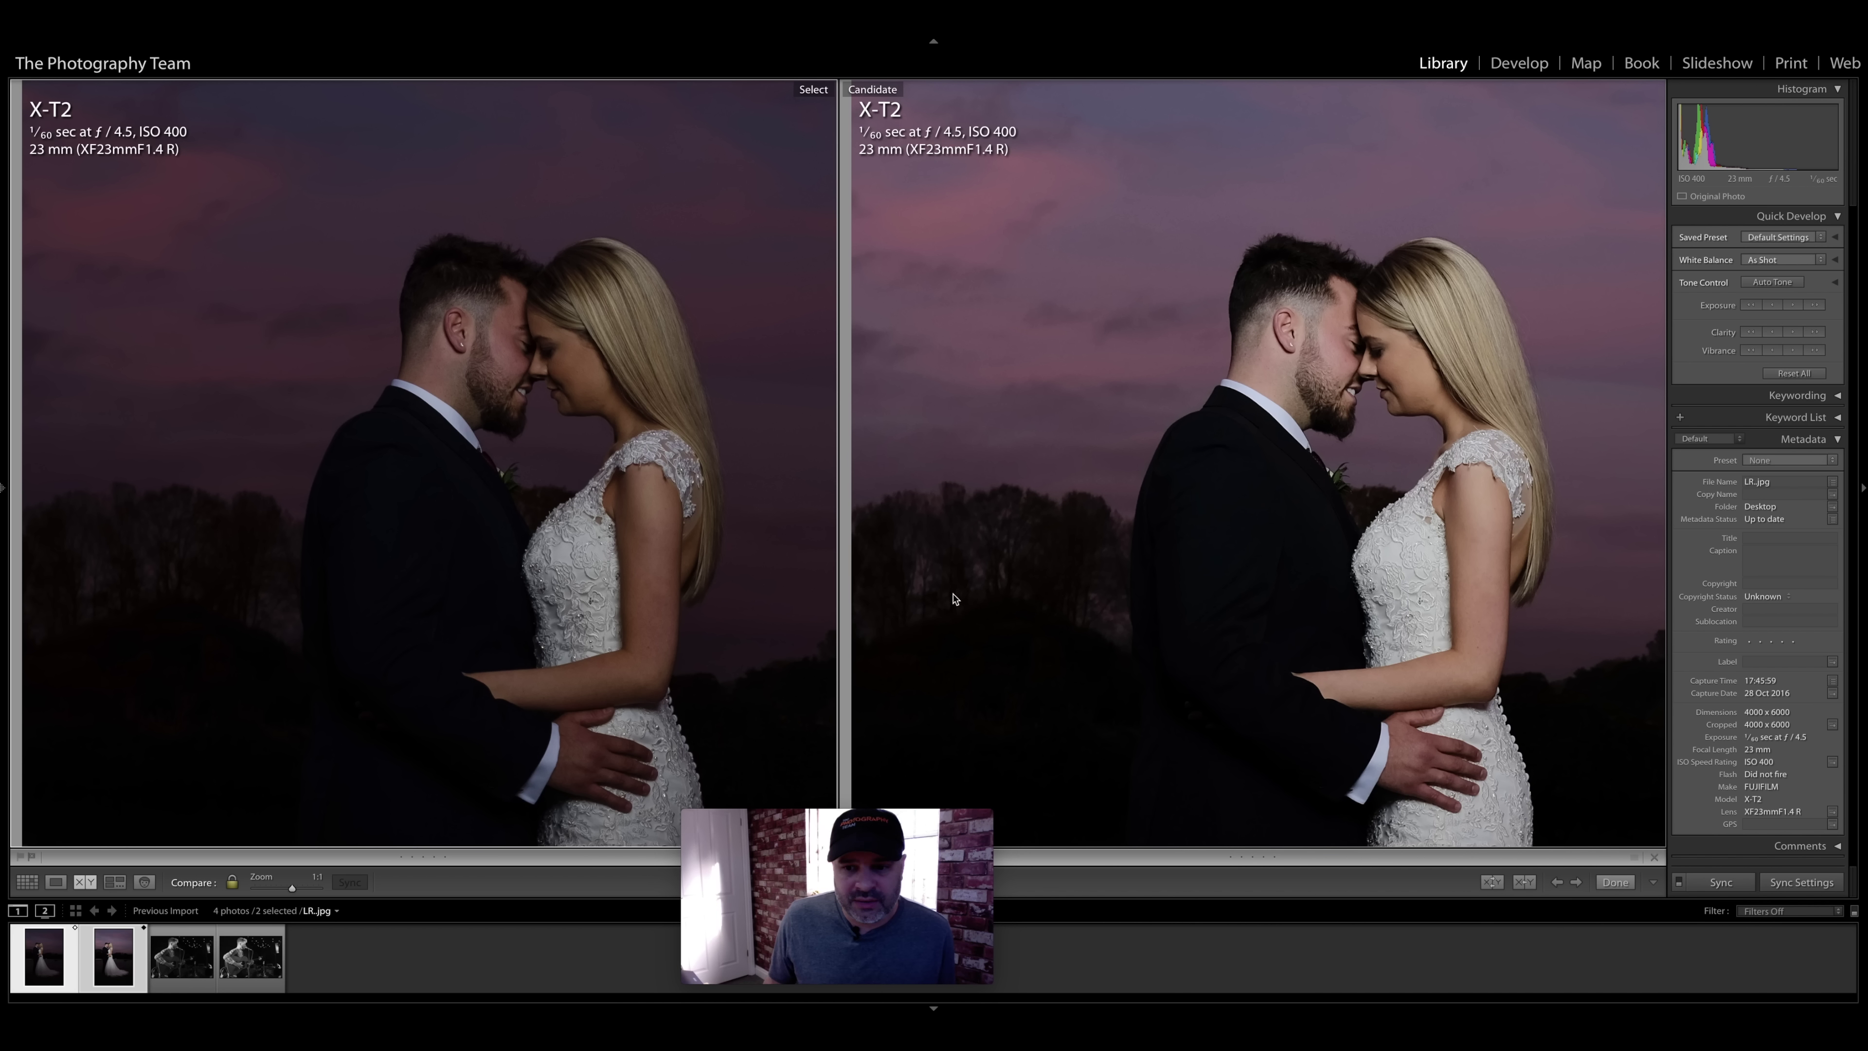
drag(608, 584, 529, 352)
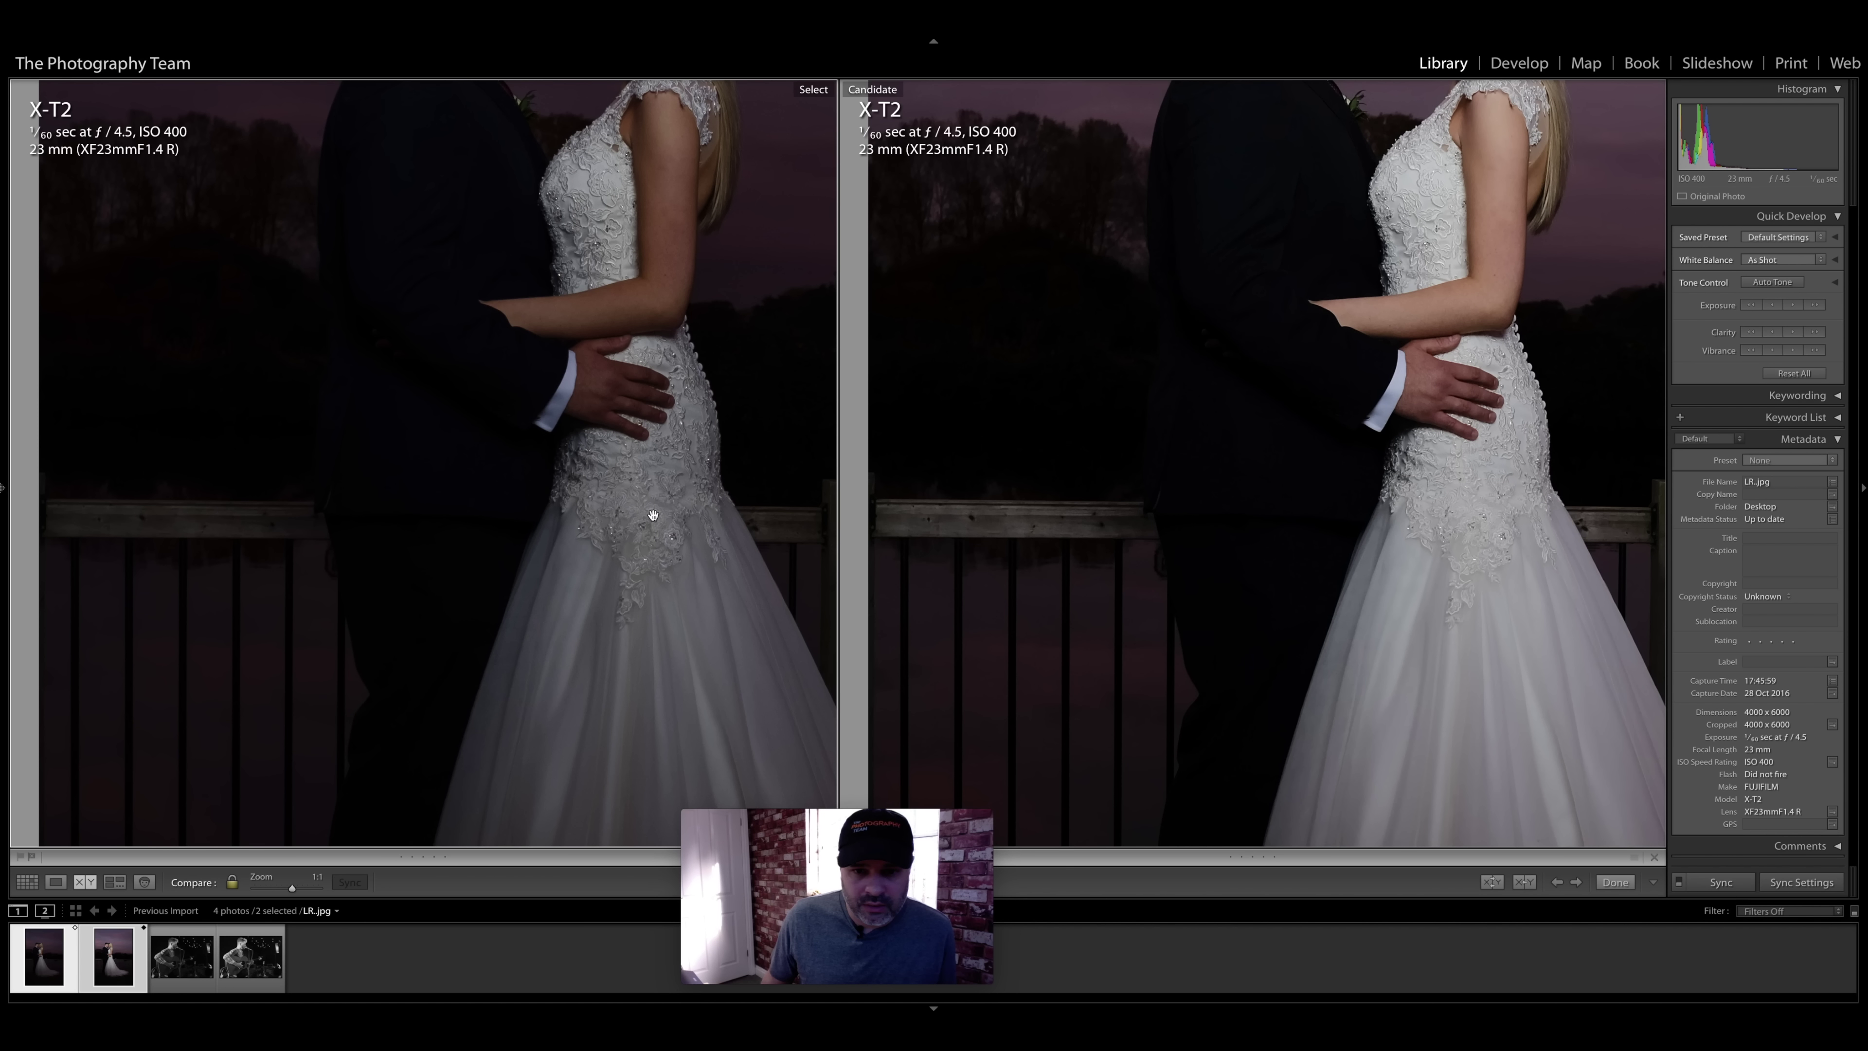
drag(581, 524, 668, 425)
drag(525, 527, 512, 418)
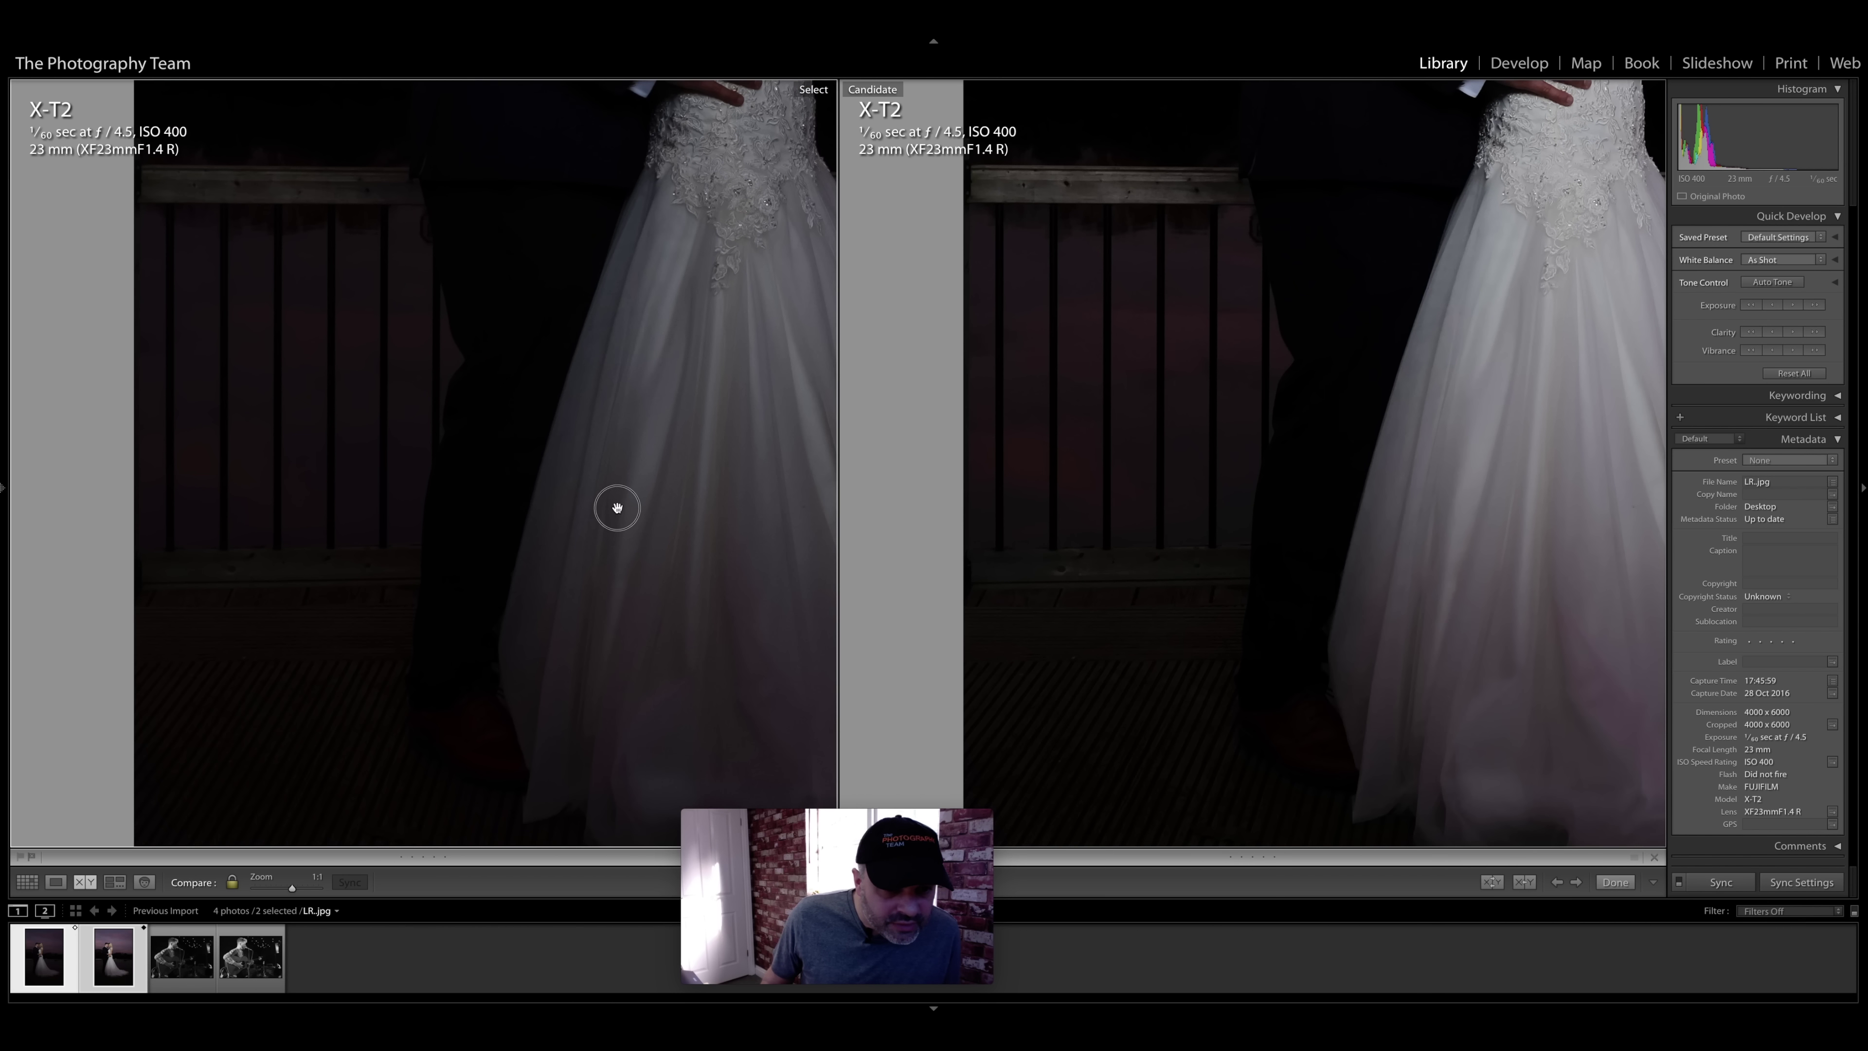
drag(612, 509, 522, 468)
drag(675, 463, 617, 501)
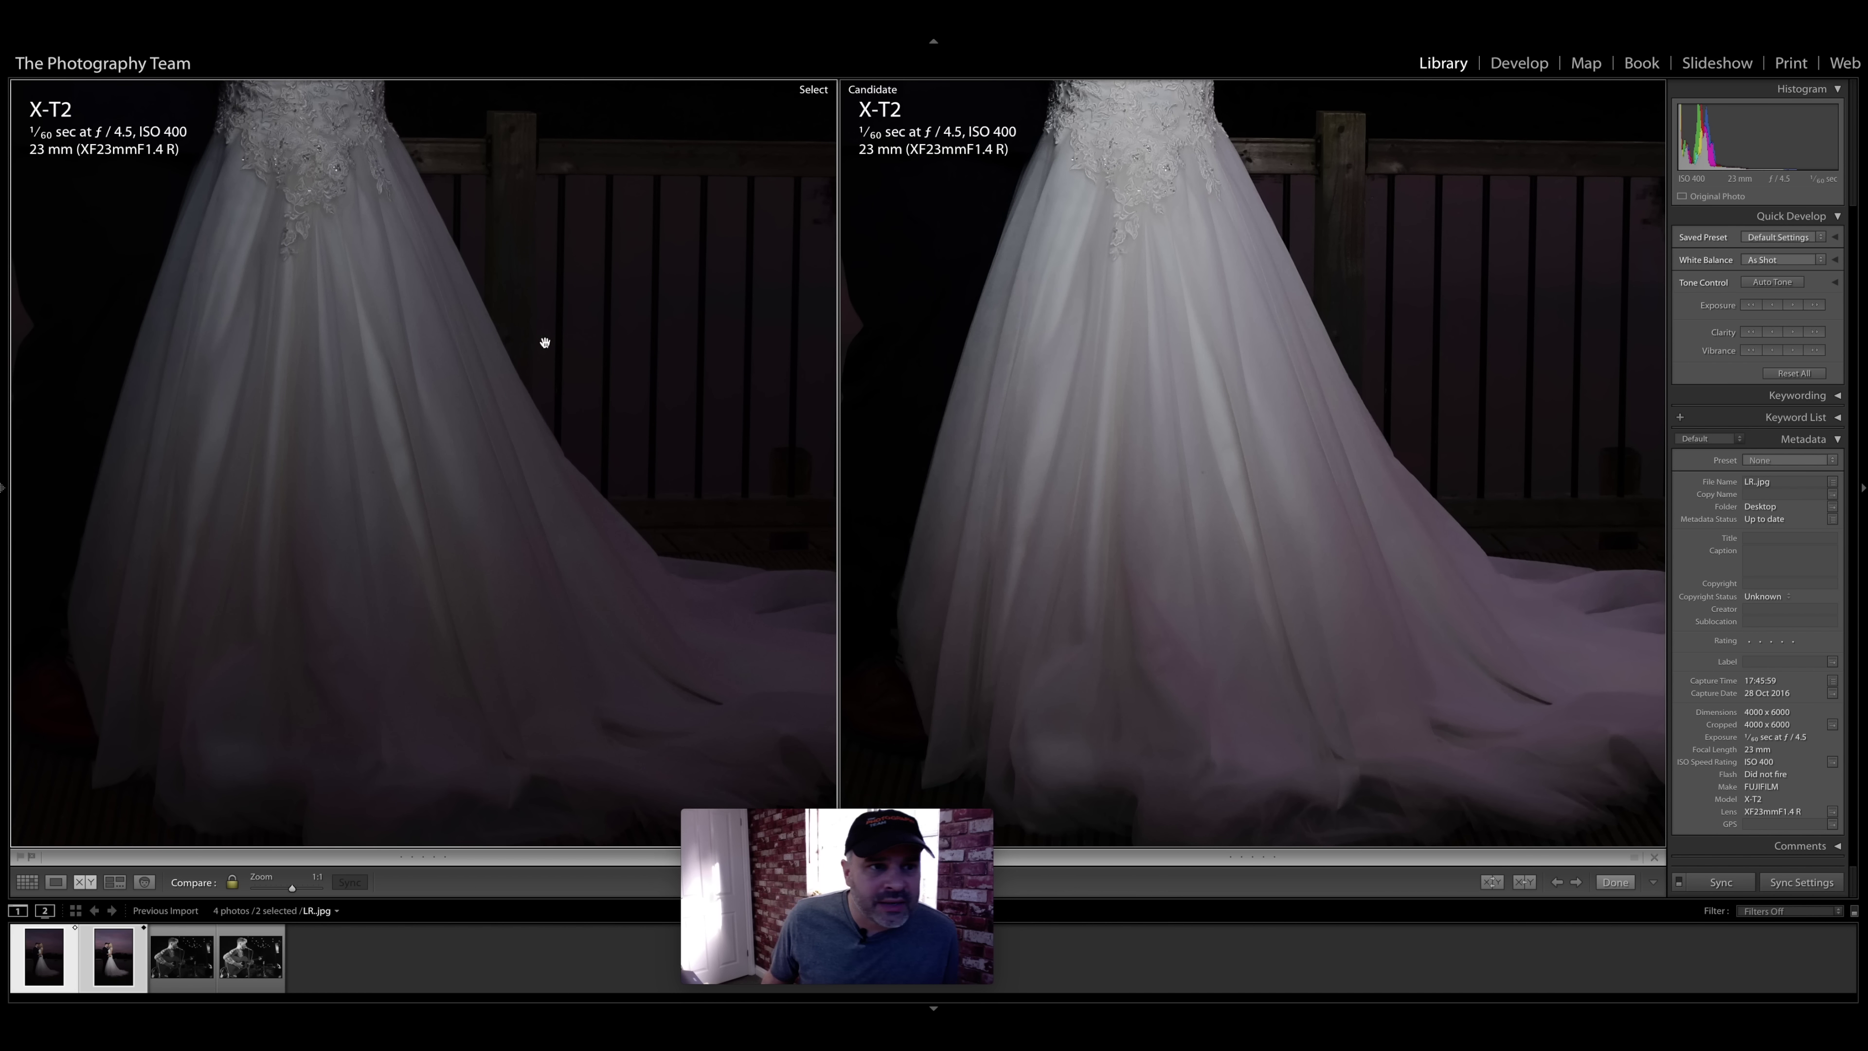
Step: Pan both views back up to the faces and sky, then zoom back to Fit
drag(546, 342, 572, 441)
drag(583, 328, 605, 466)
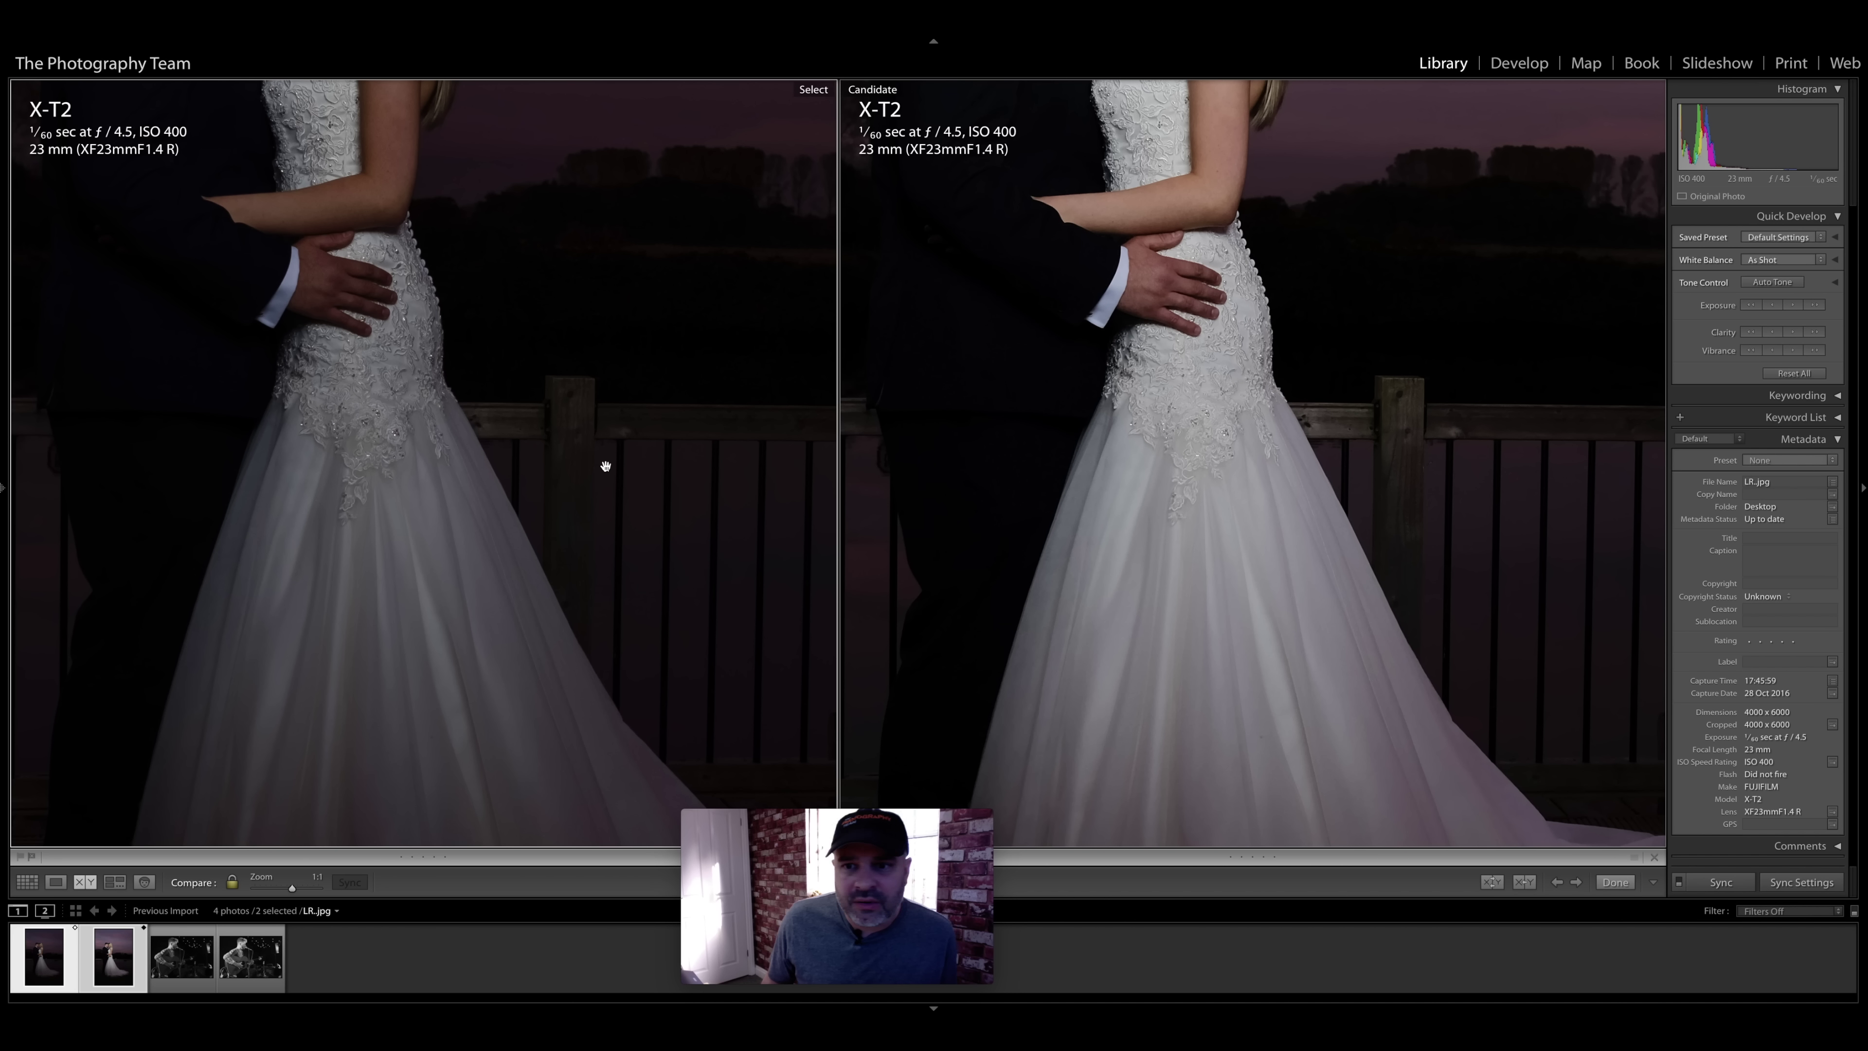
drag(587, 299, 684, 550)
drag(659, 275, 640, 434)
drag(612, 343, 673, 524)
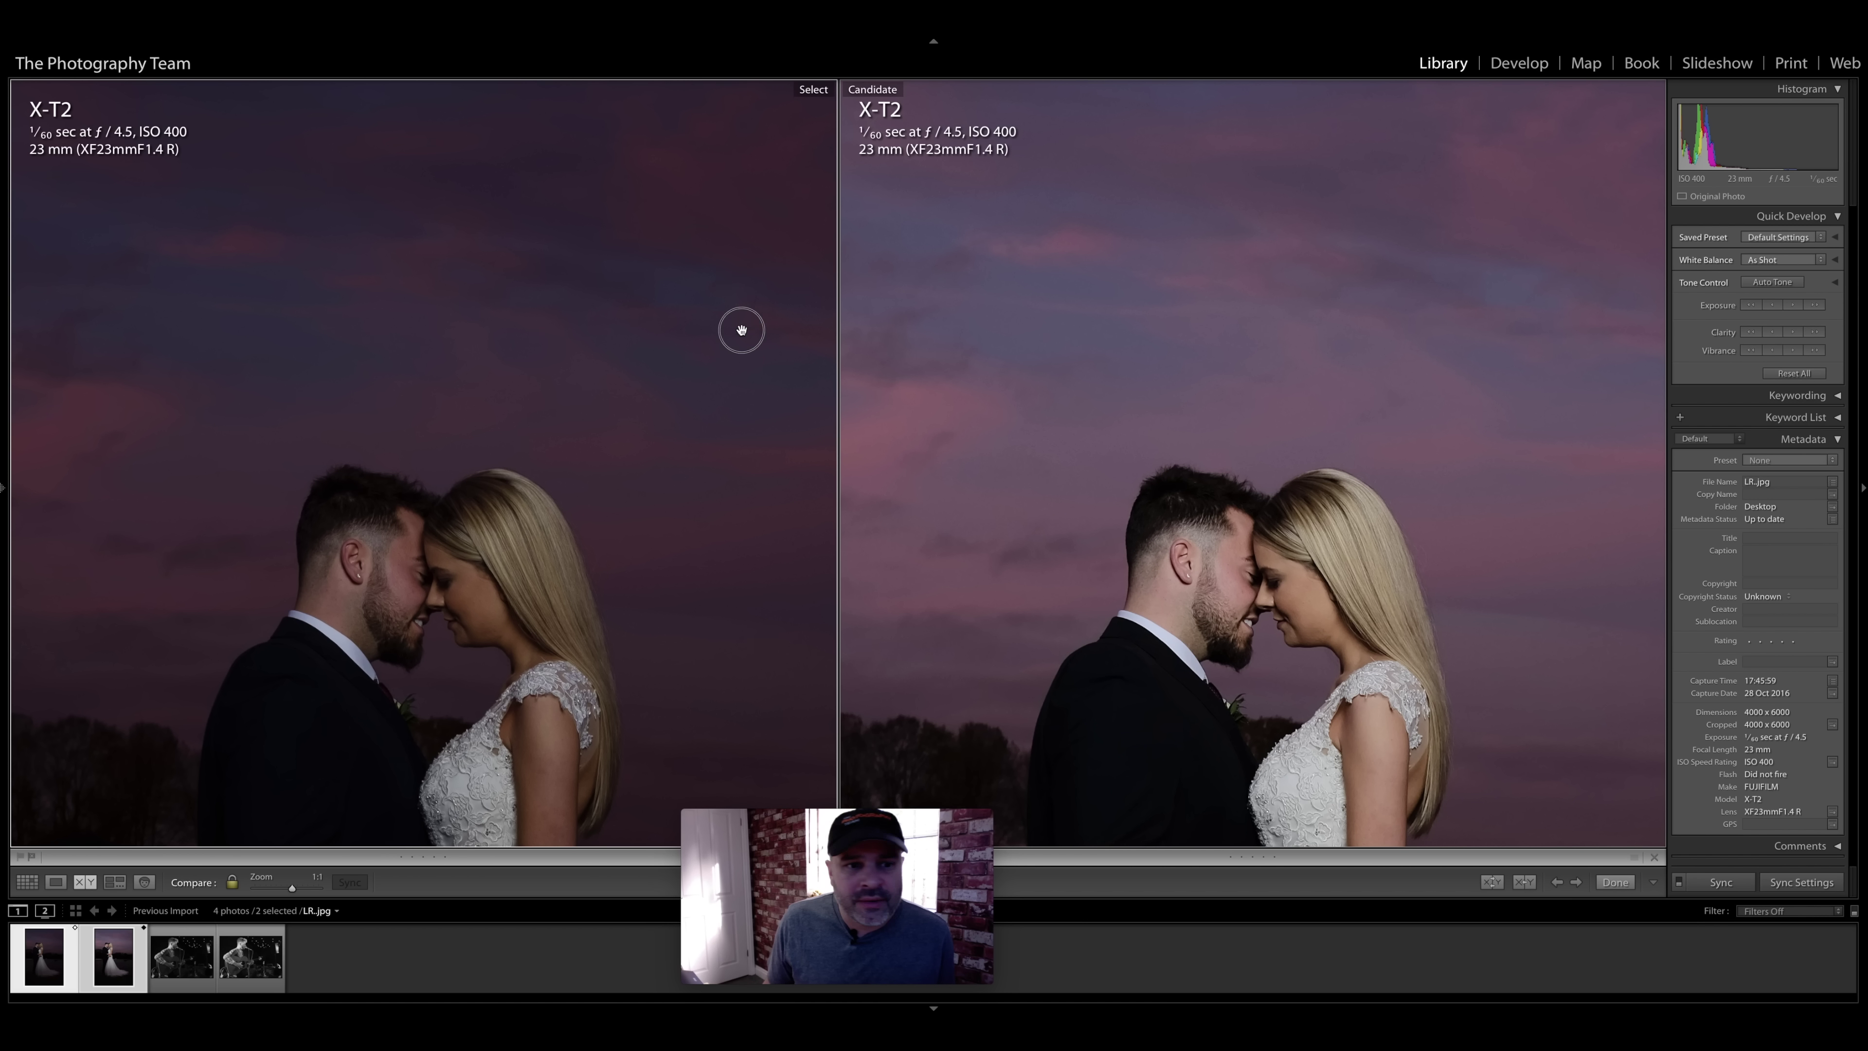
drag(742, 330, 650, 372)
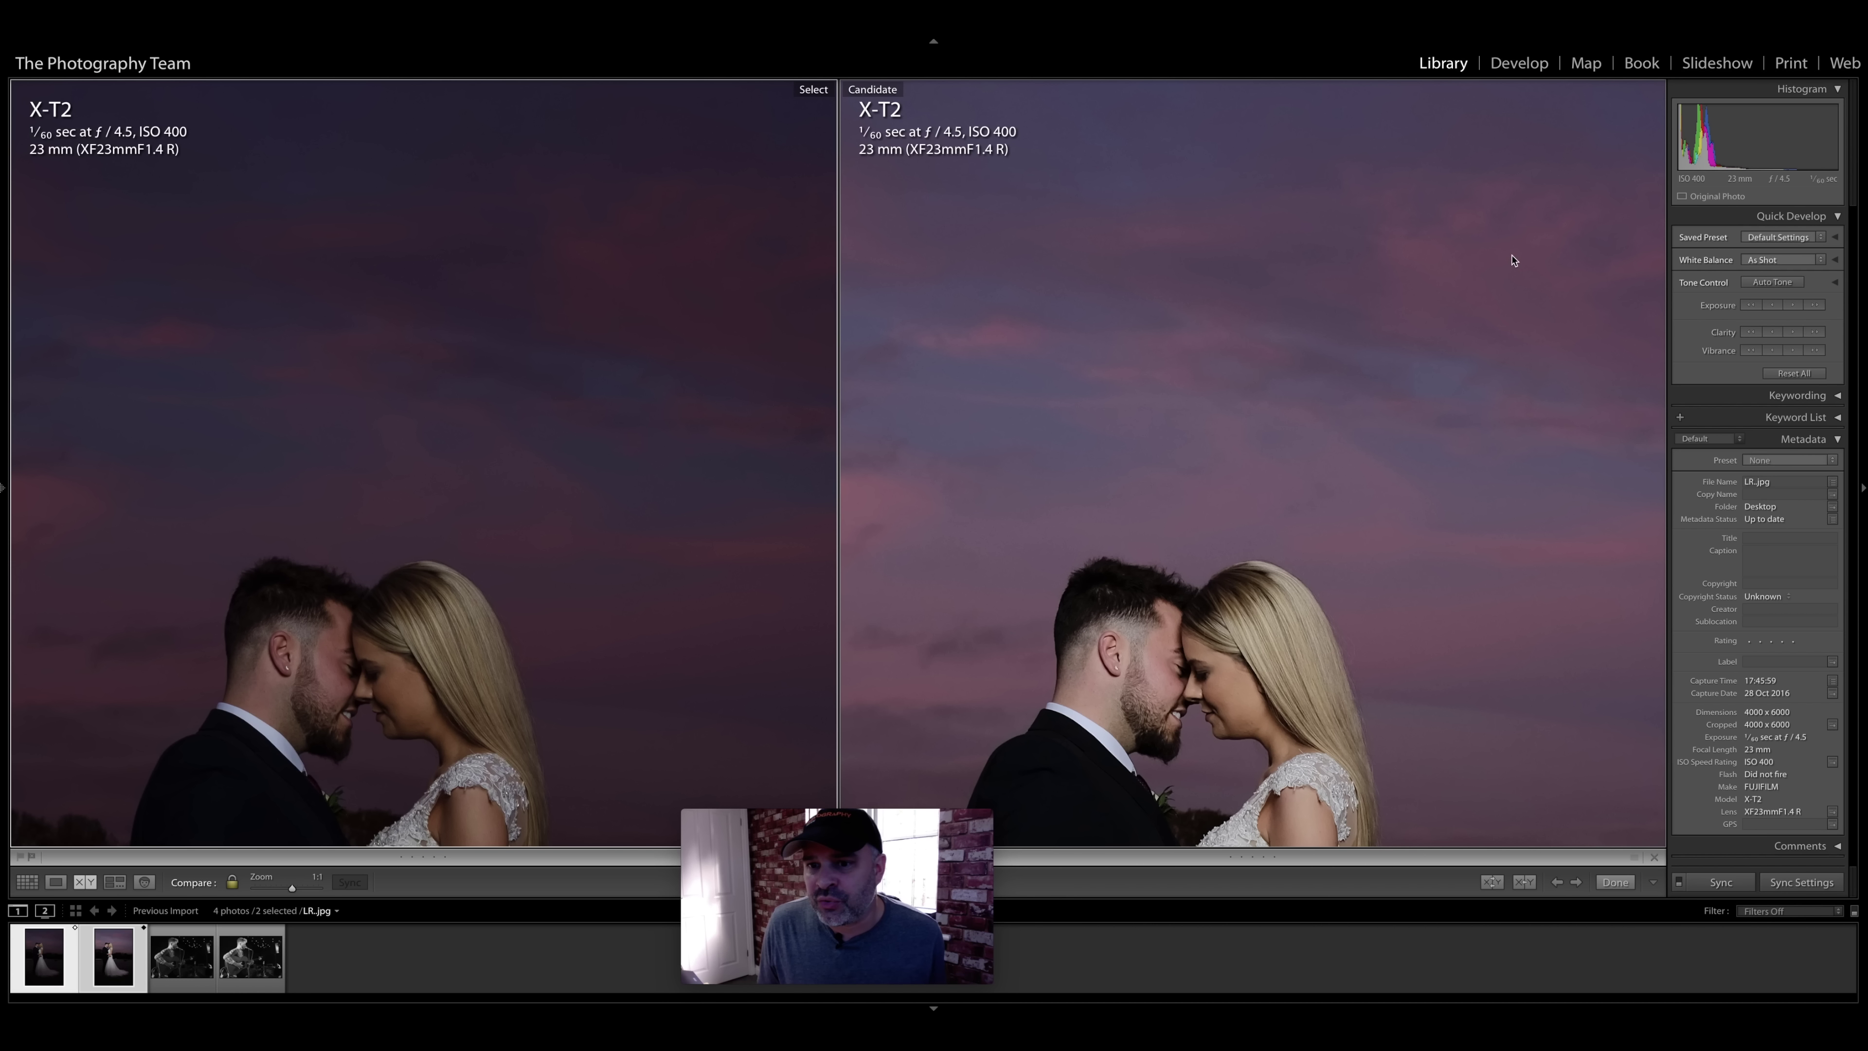
click(534, 312)
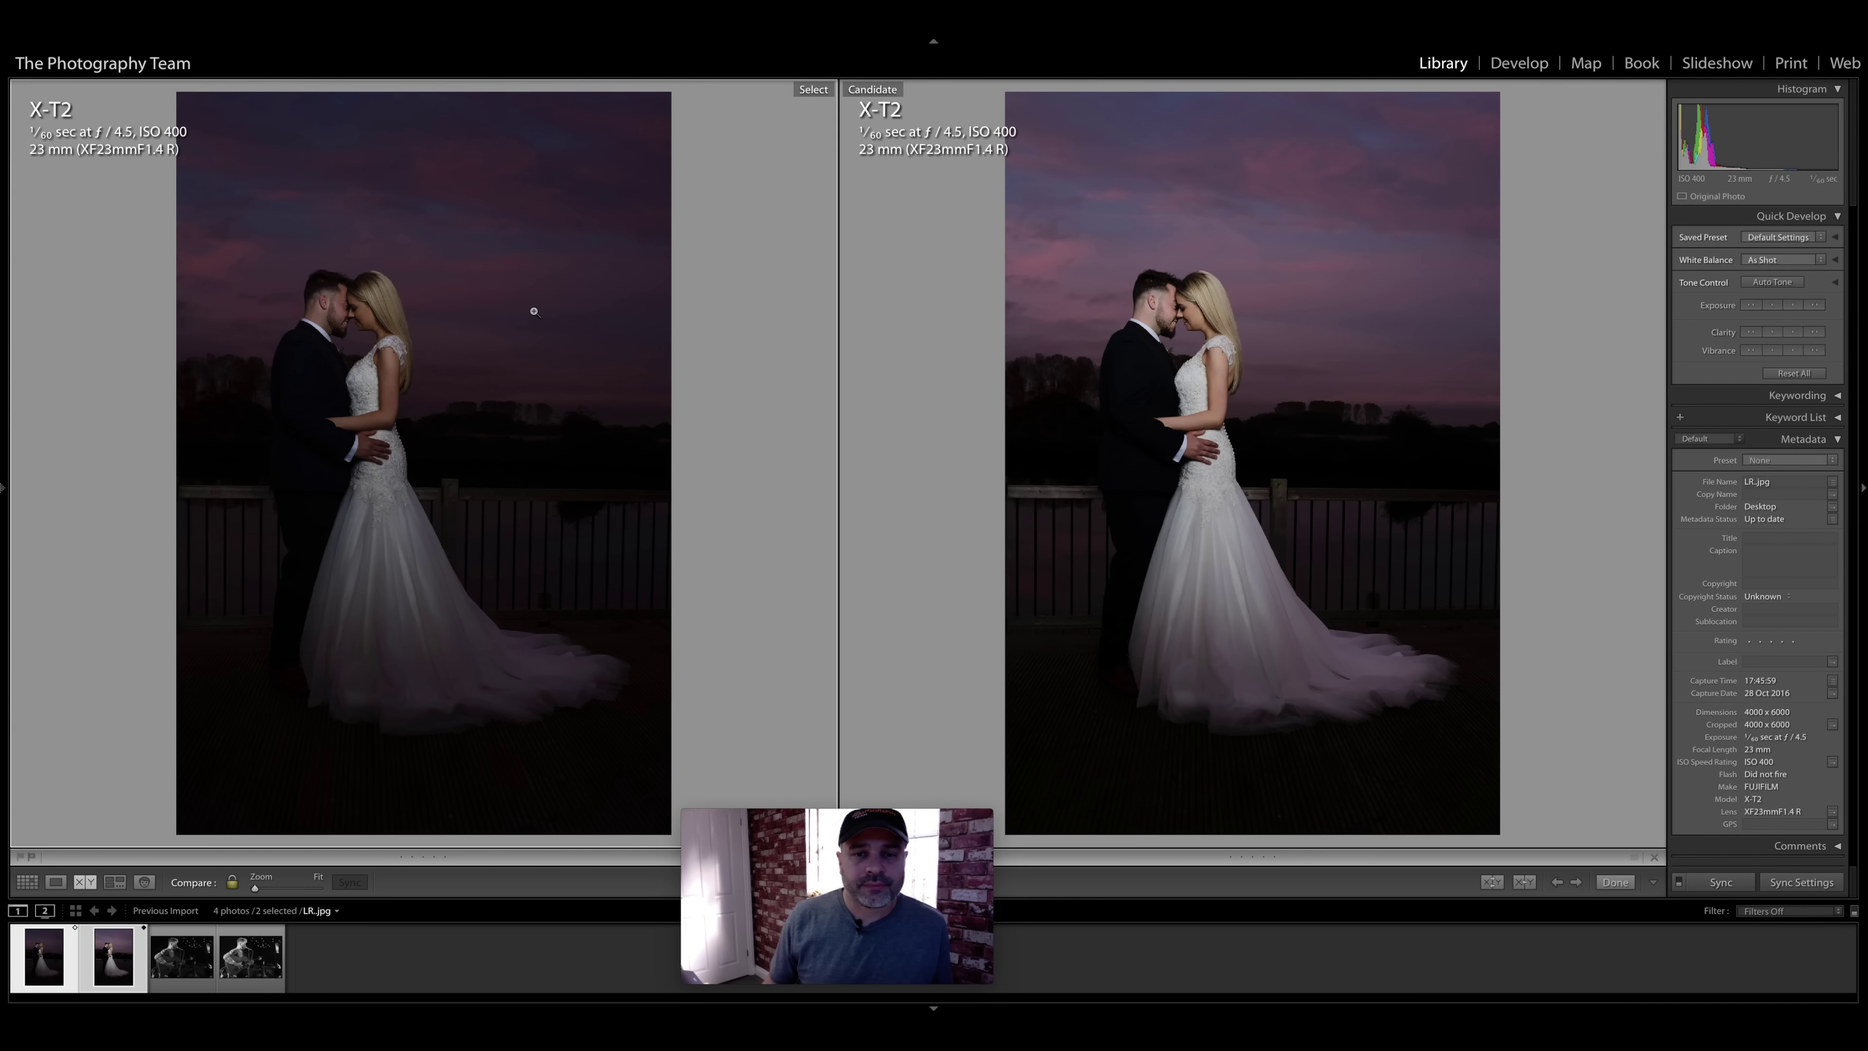
Step: Raise the Lightroom-edited wedding JPEG's Exposure to +1.00 in Develop, then add the camera JPEG to the selection
click(1517, 66)
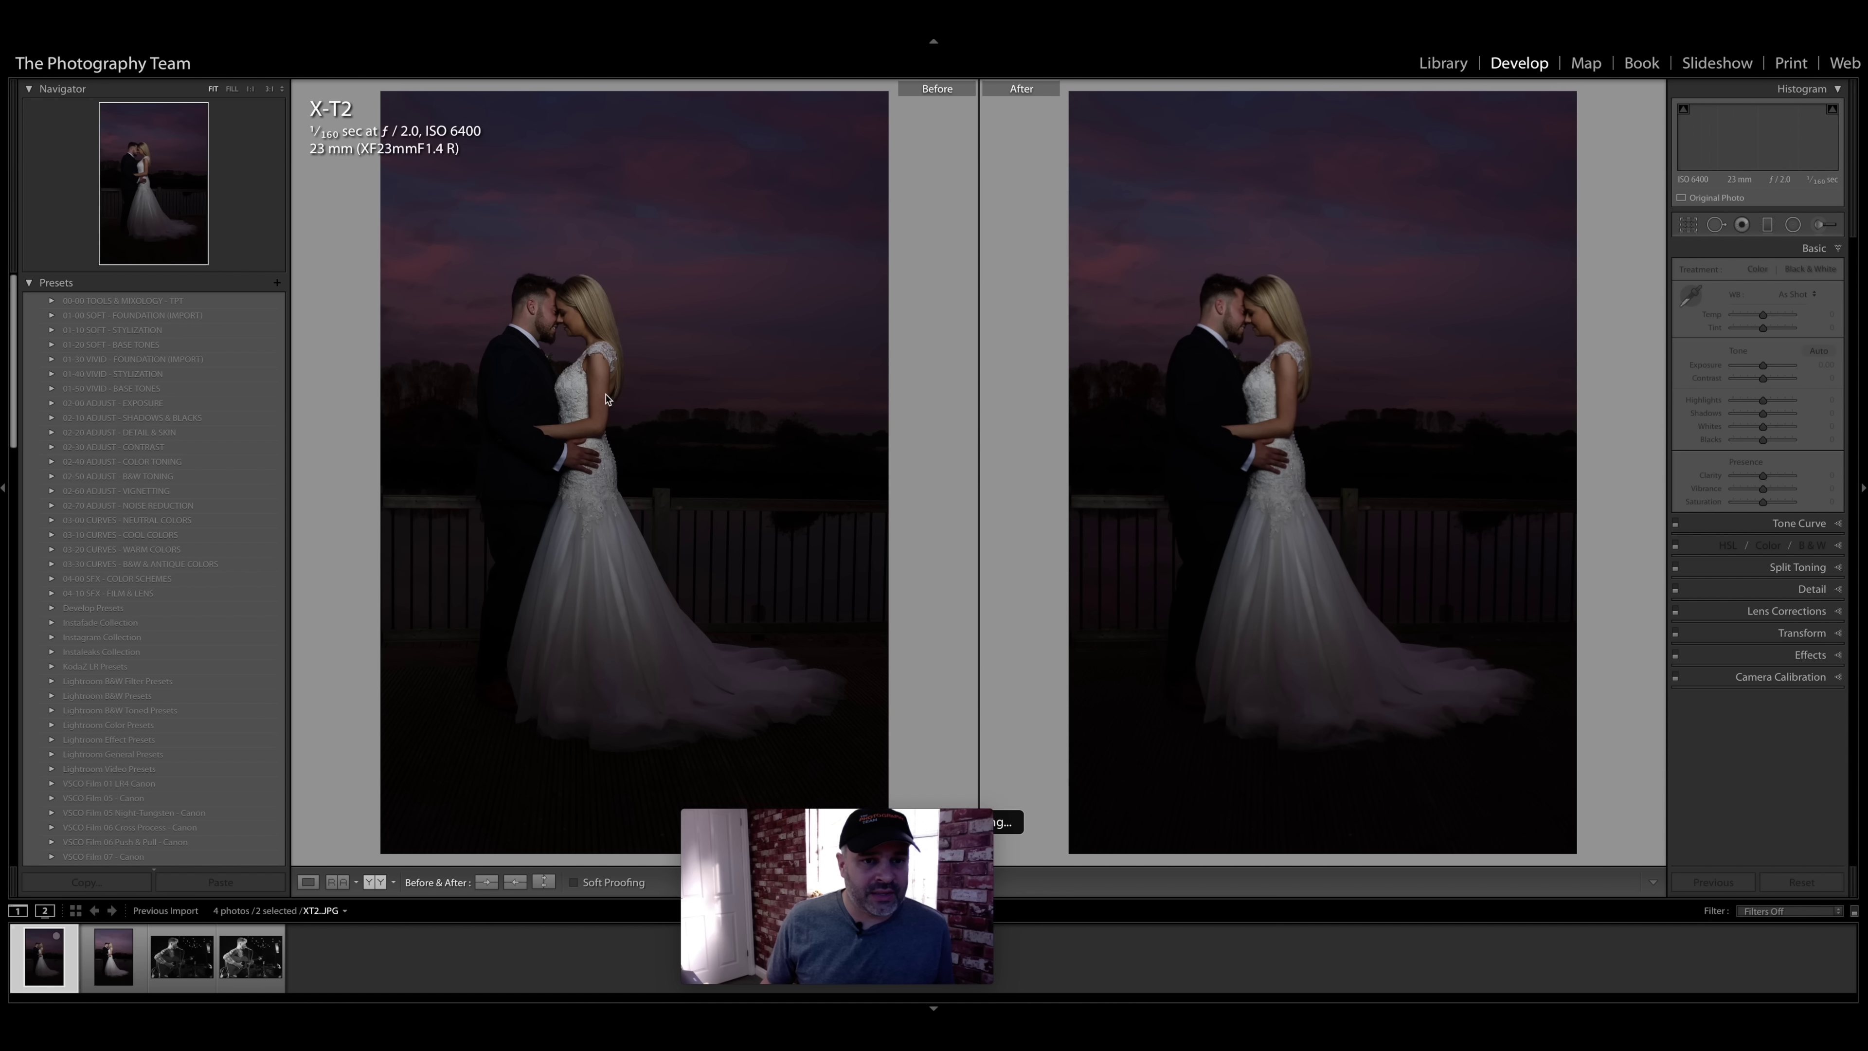
key(y)
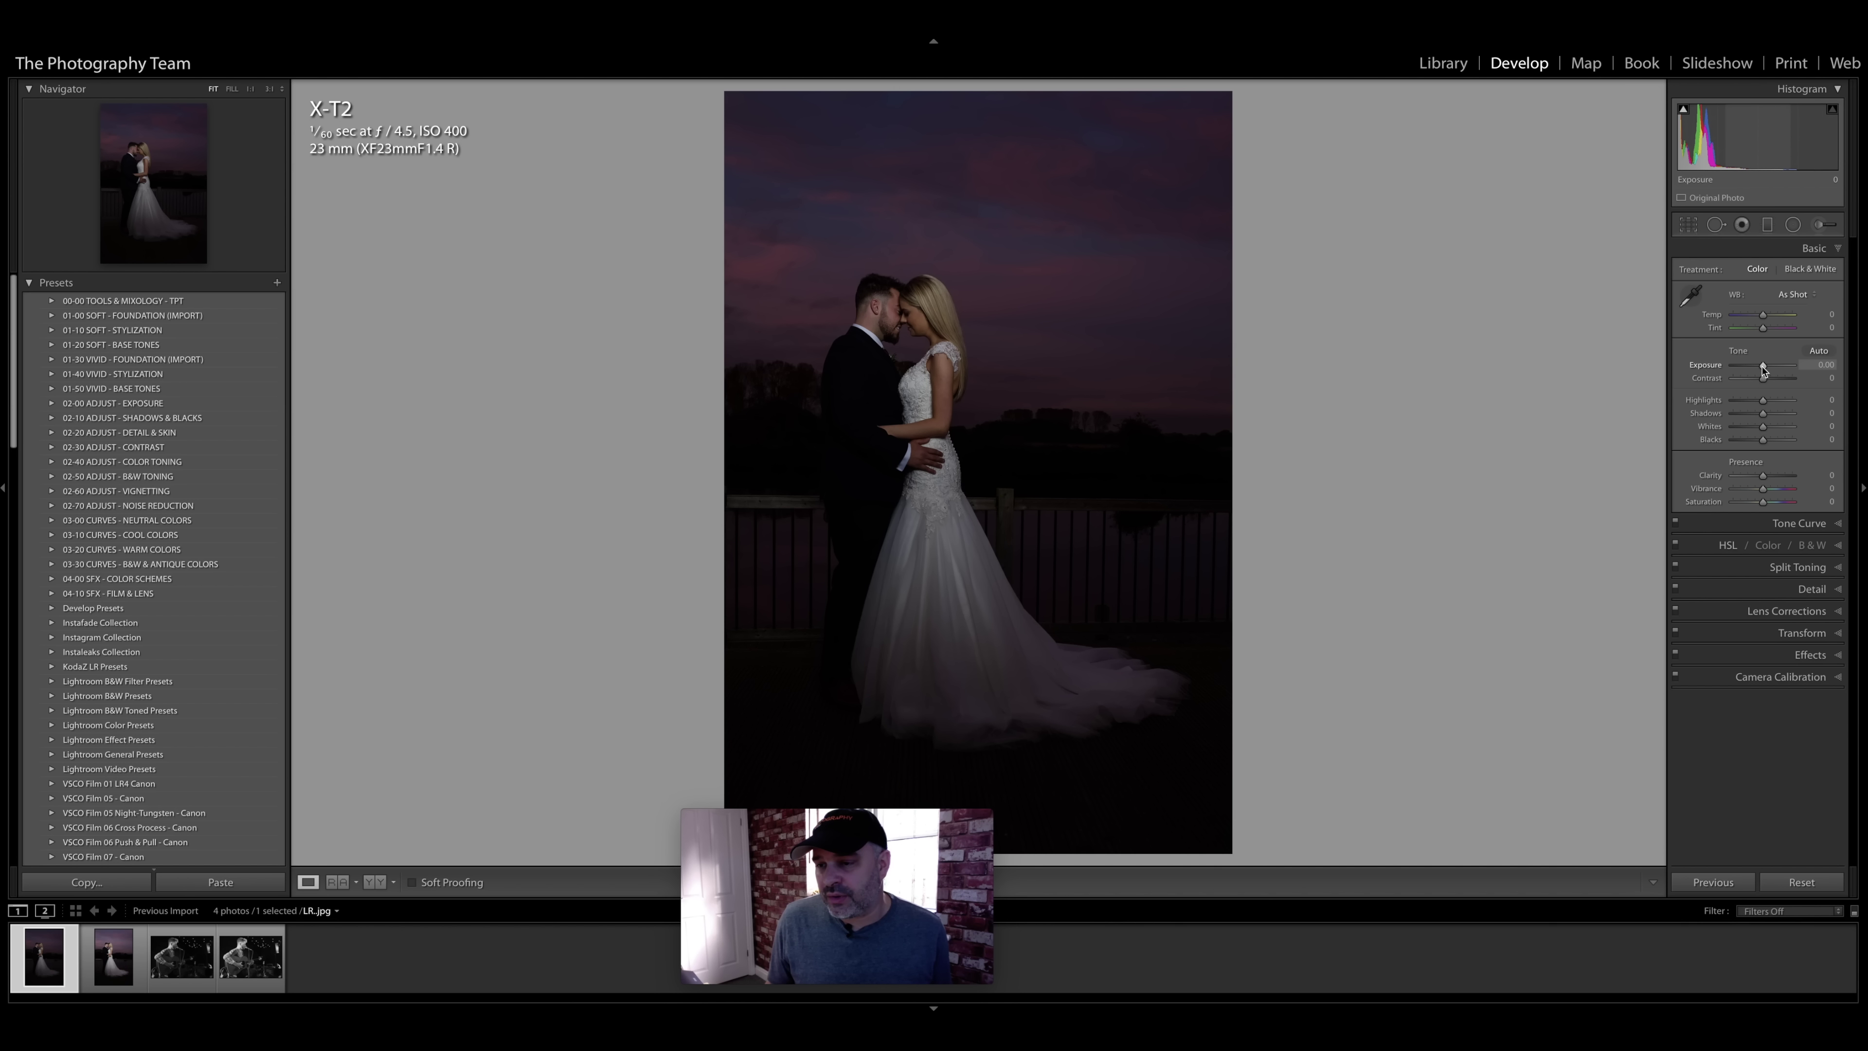
drag(1763, 367, 1769, 367)
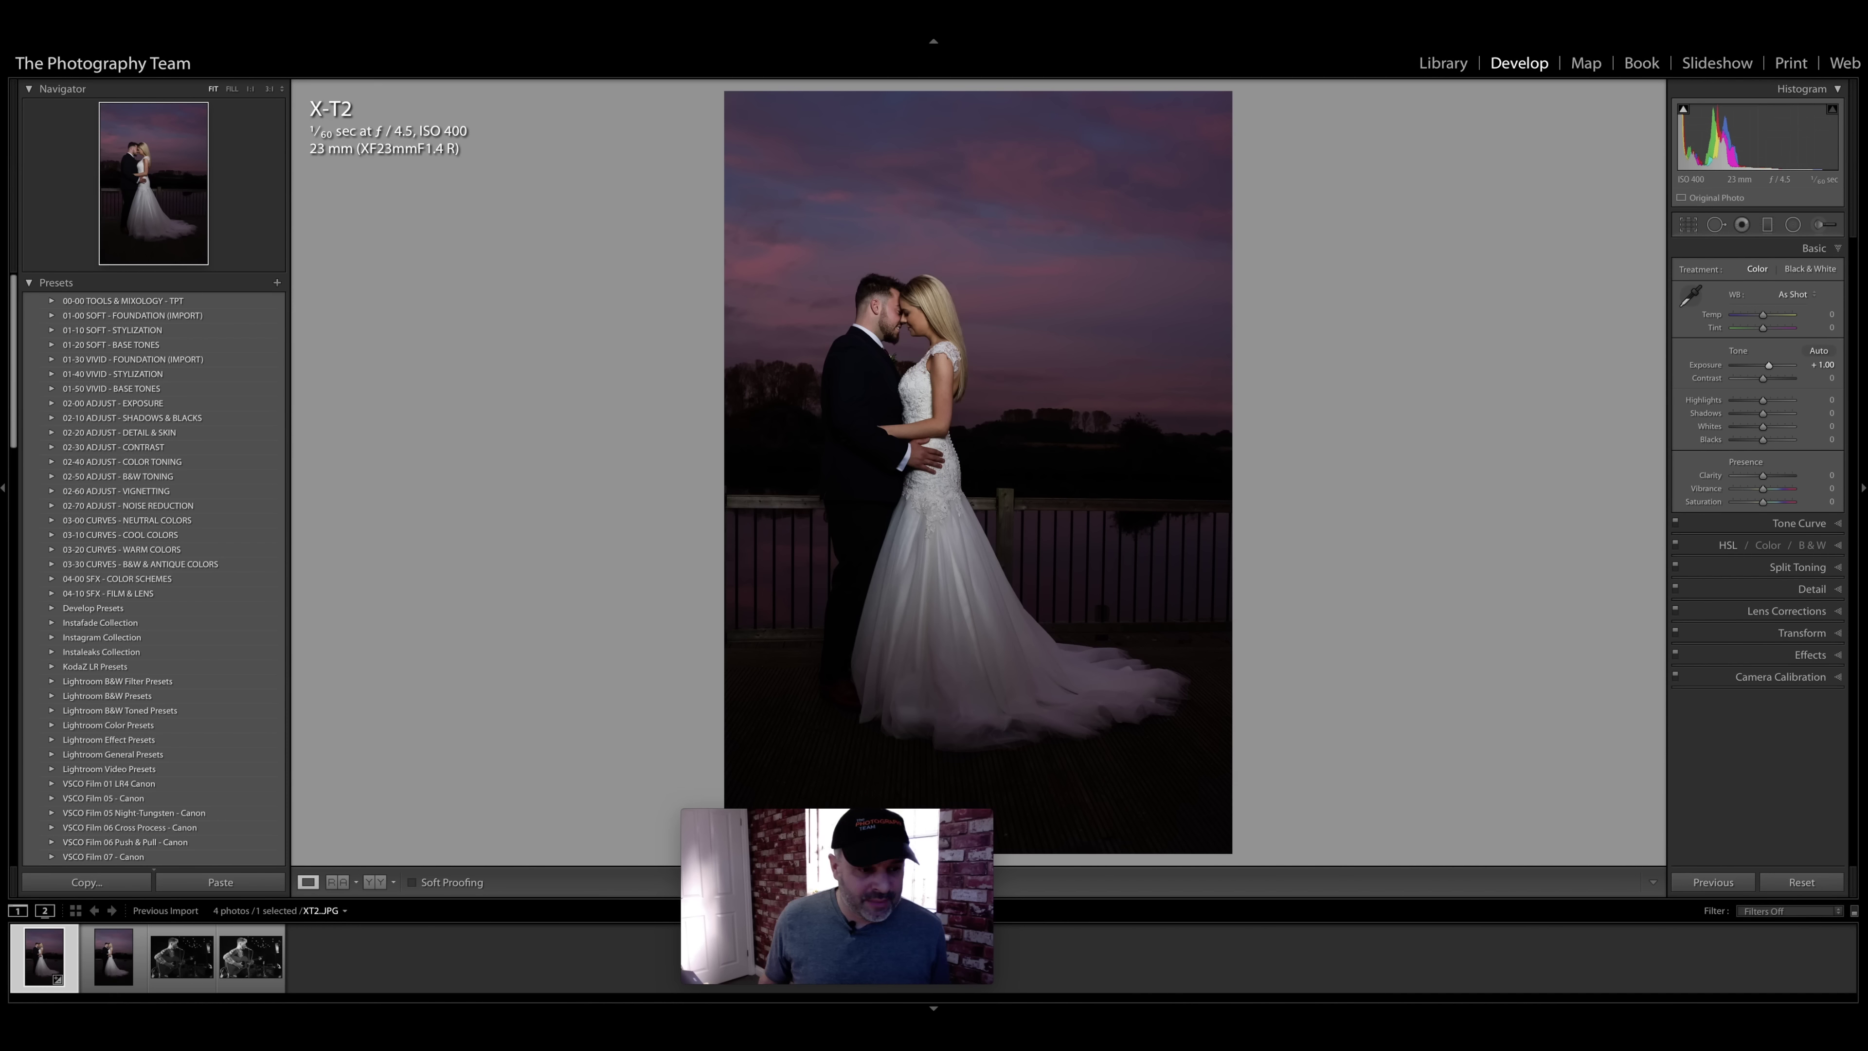
ctrl+click(108, 982)
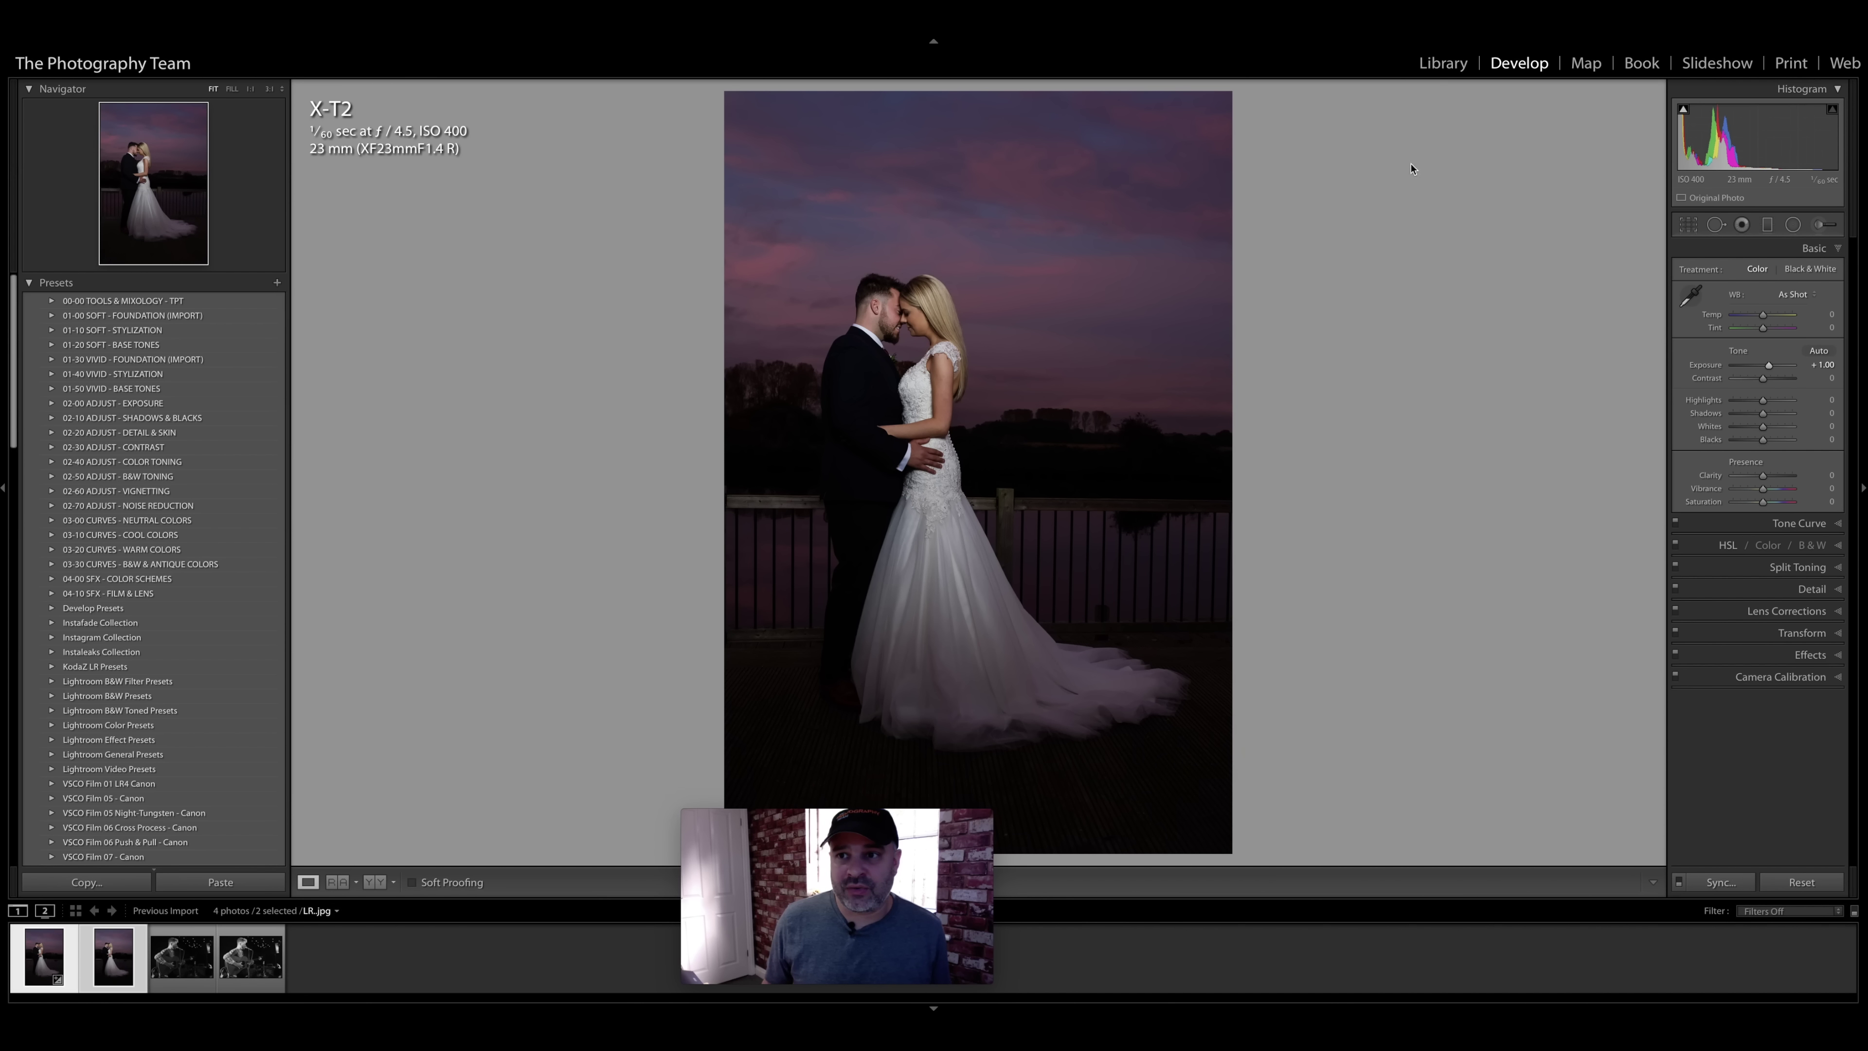
Step: Back in Library, compare both wedding JPEGs side by side at 1:1, panning across the couple
click(1442, 66)
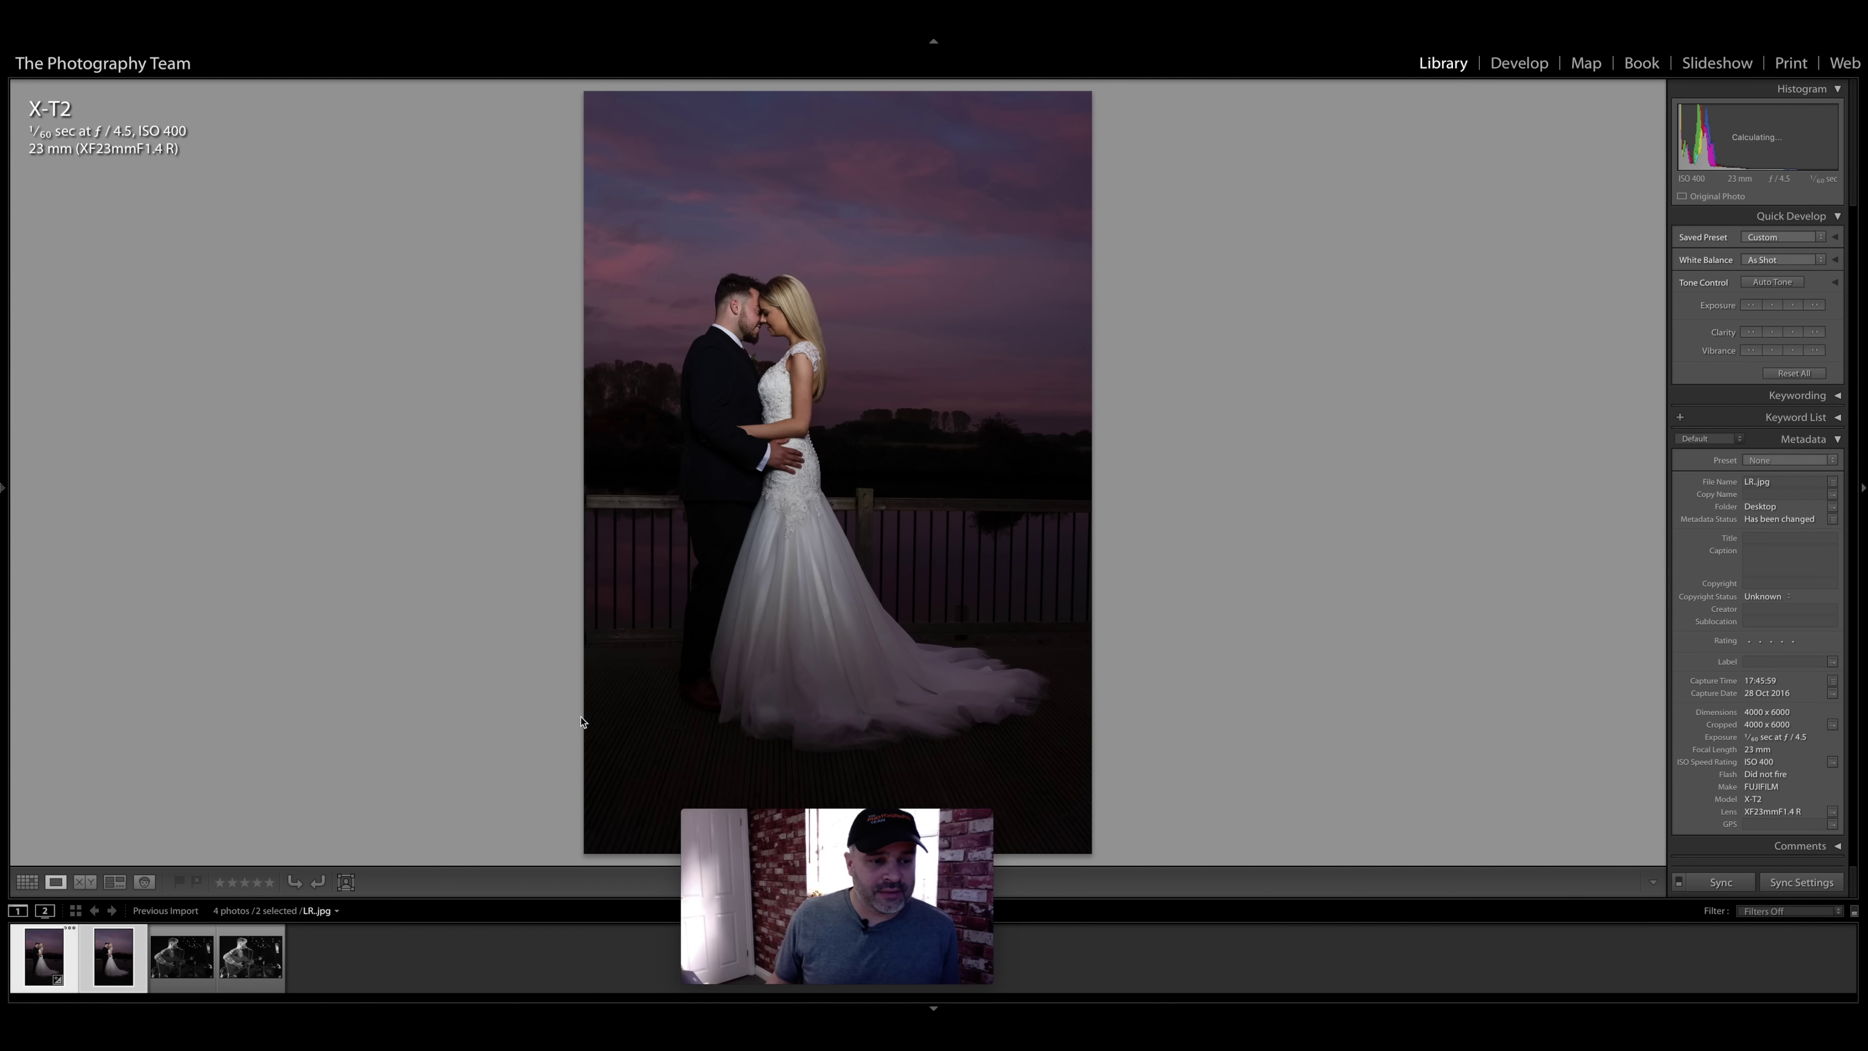
click(85, 883)
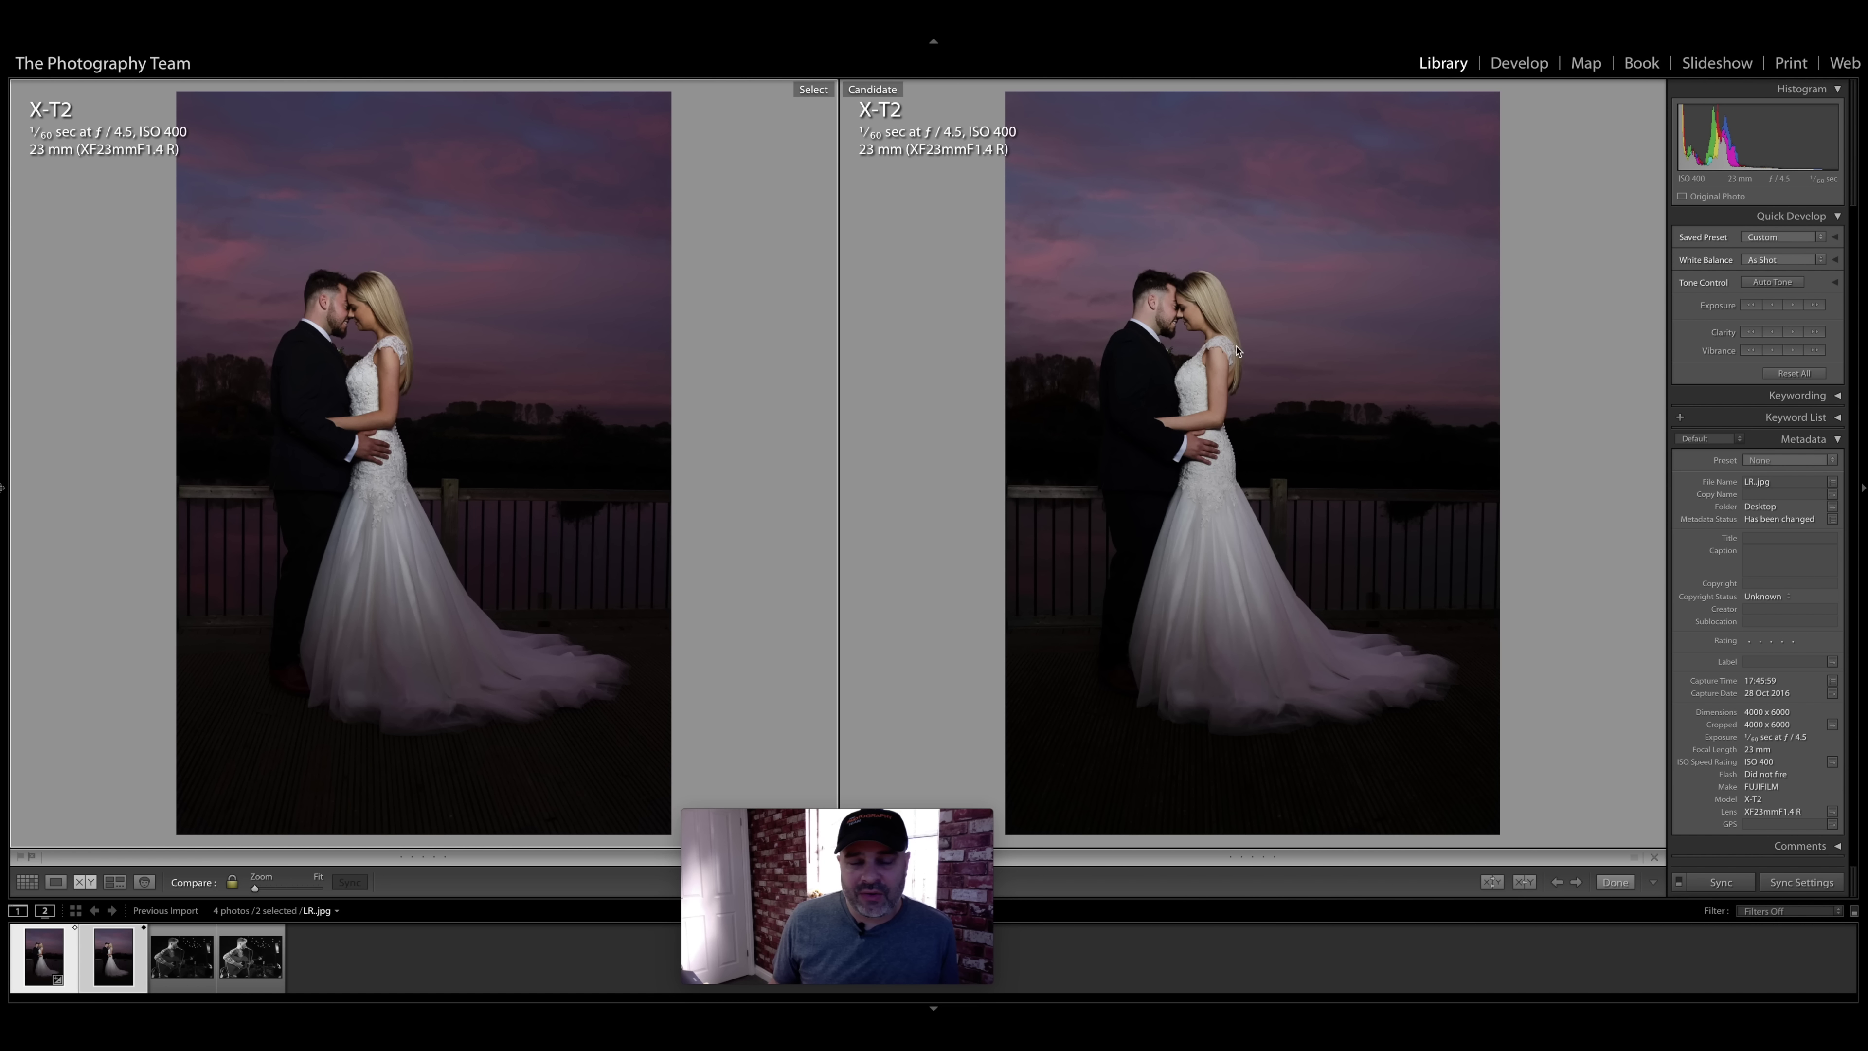
click(363, 315)
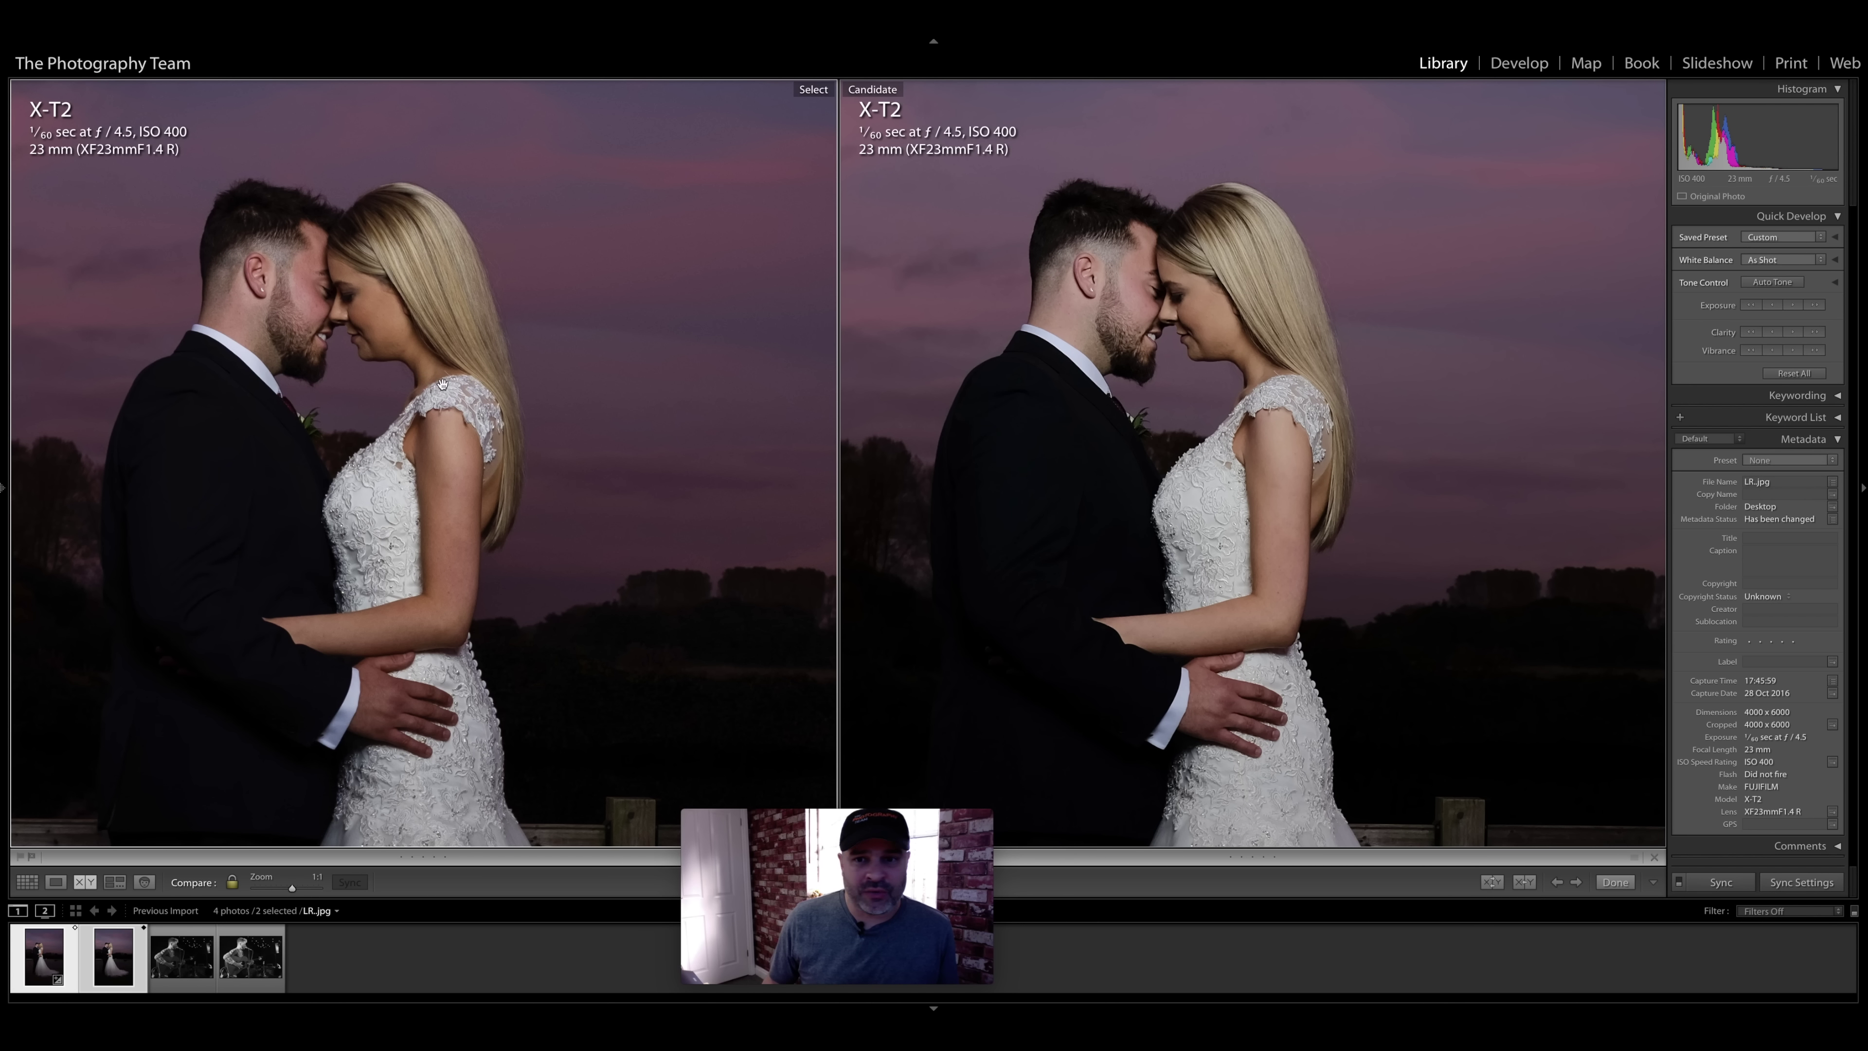
drag(412, 383, 542, 380)
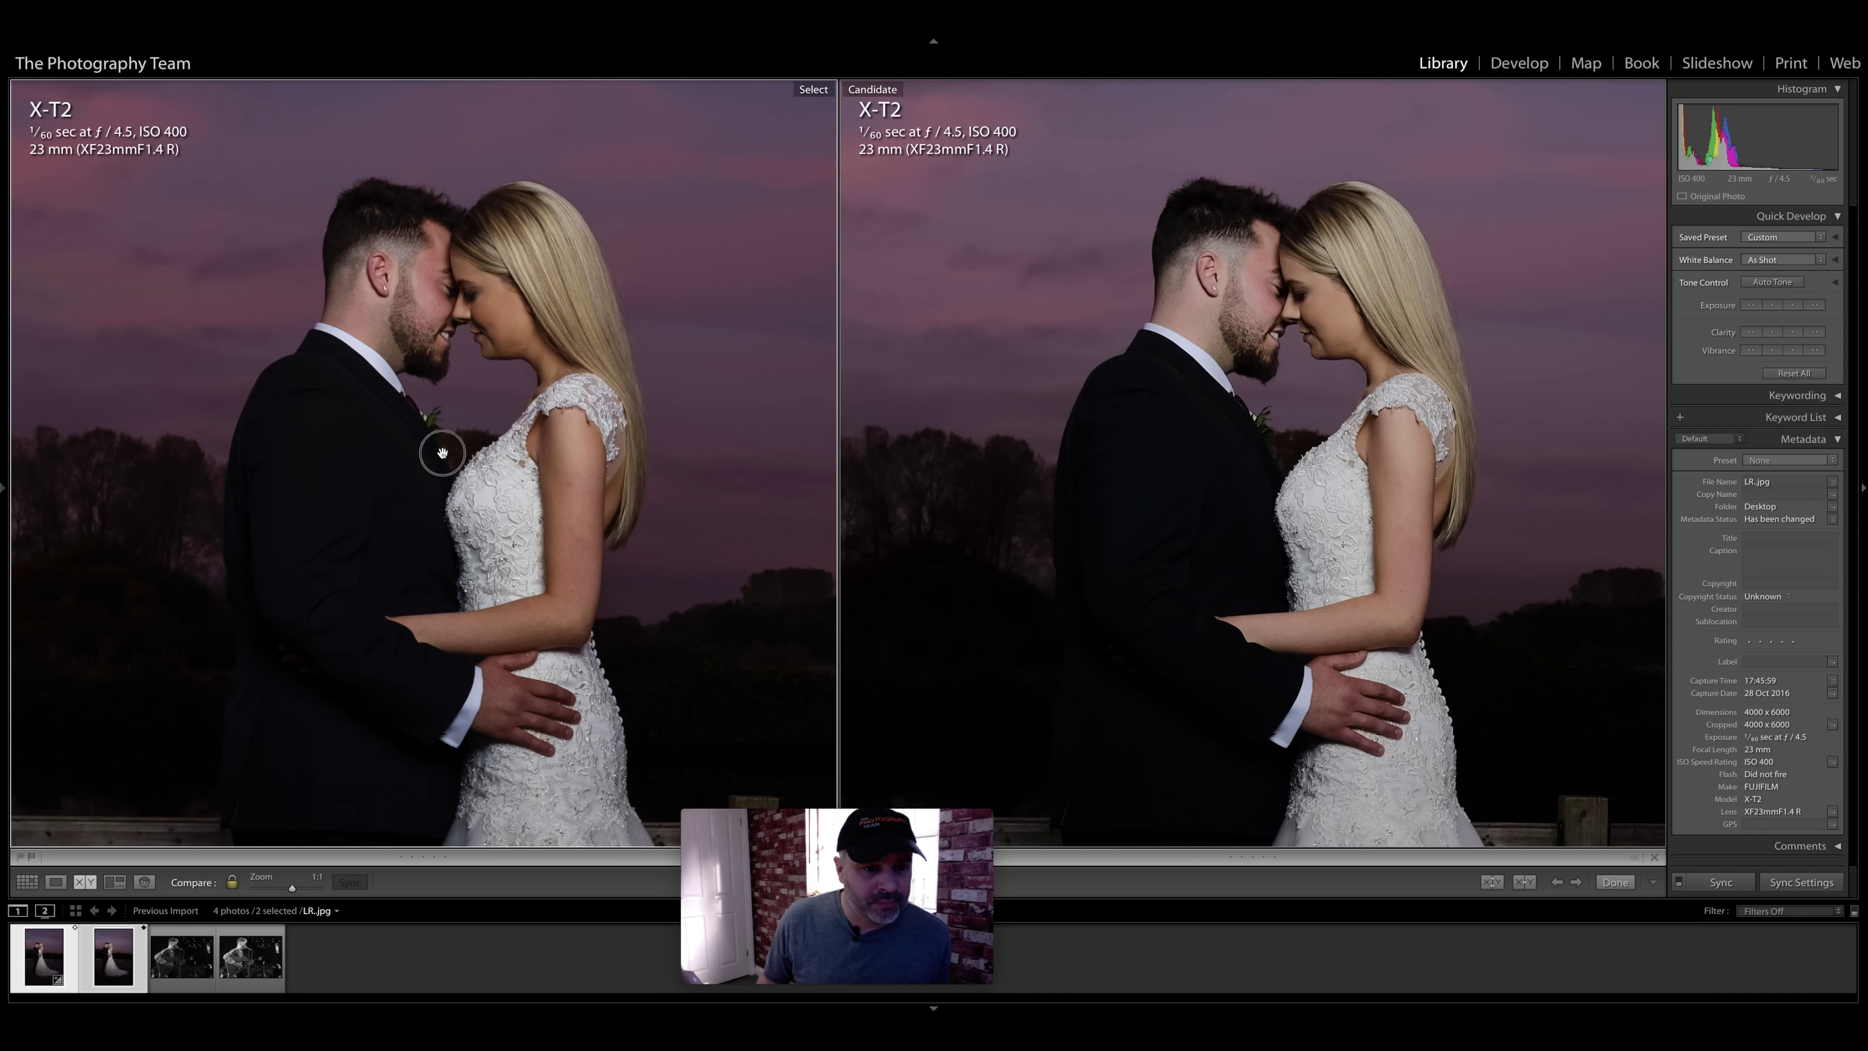
drag(438, 451, 474, 421)
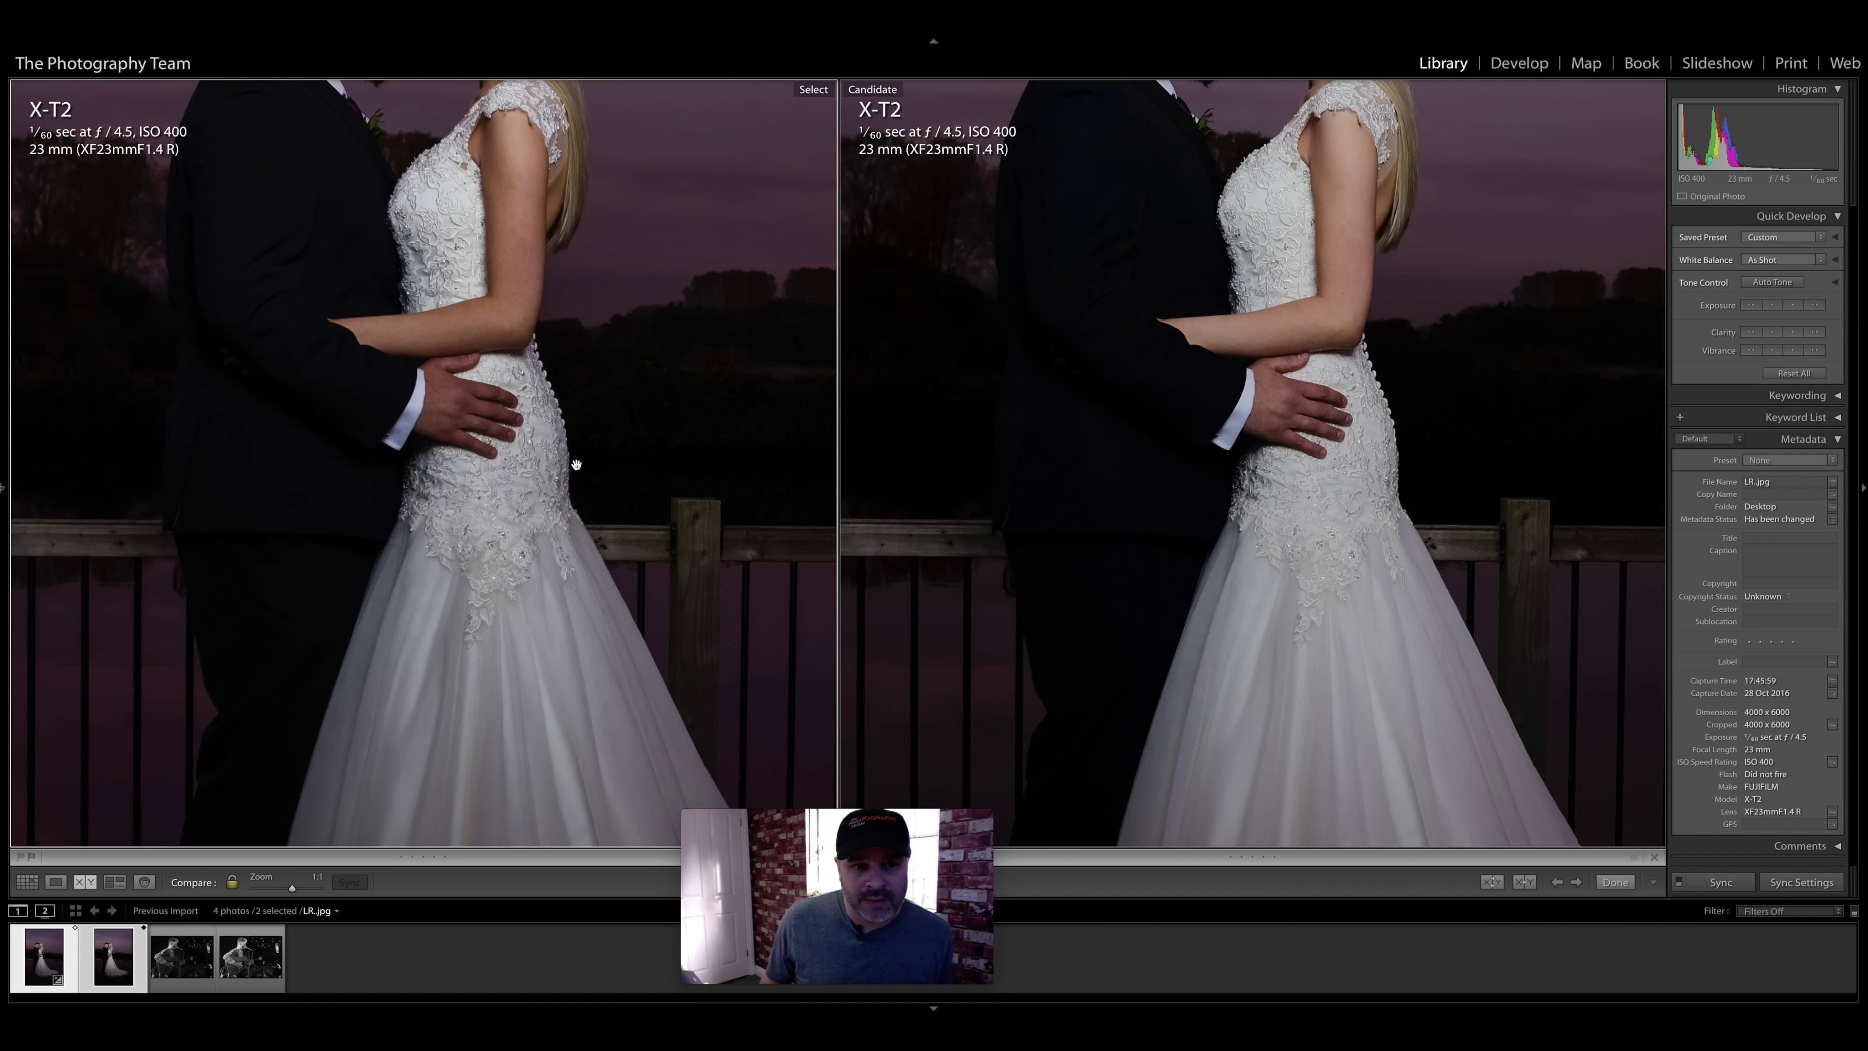
scroll(575, 464, up, 10)
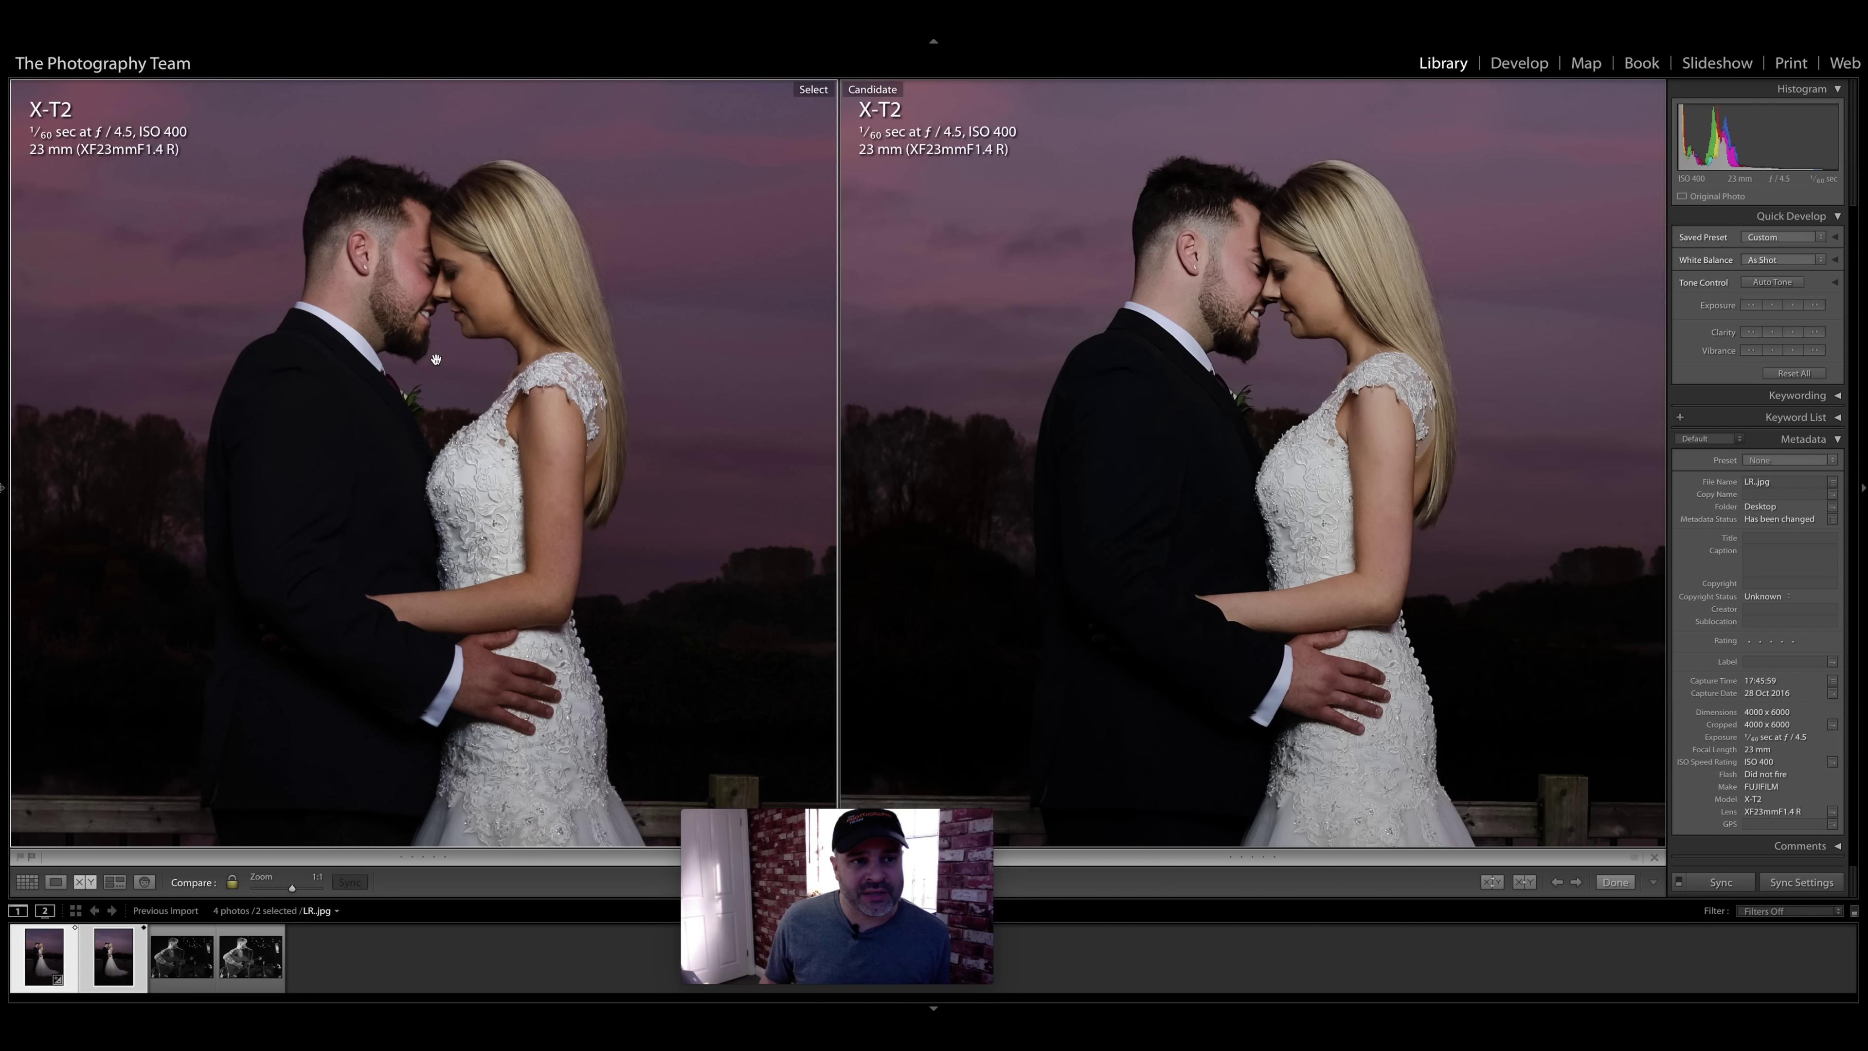
drag(437, 359, 520, 357)
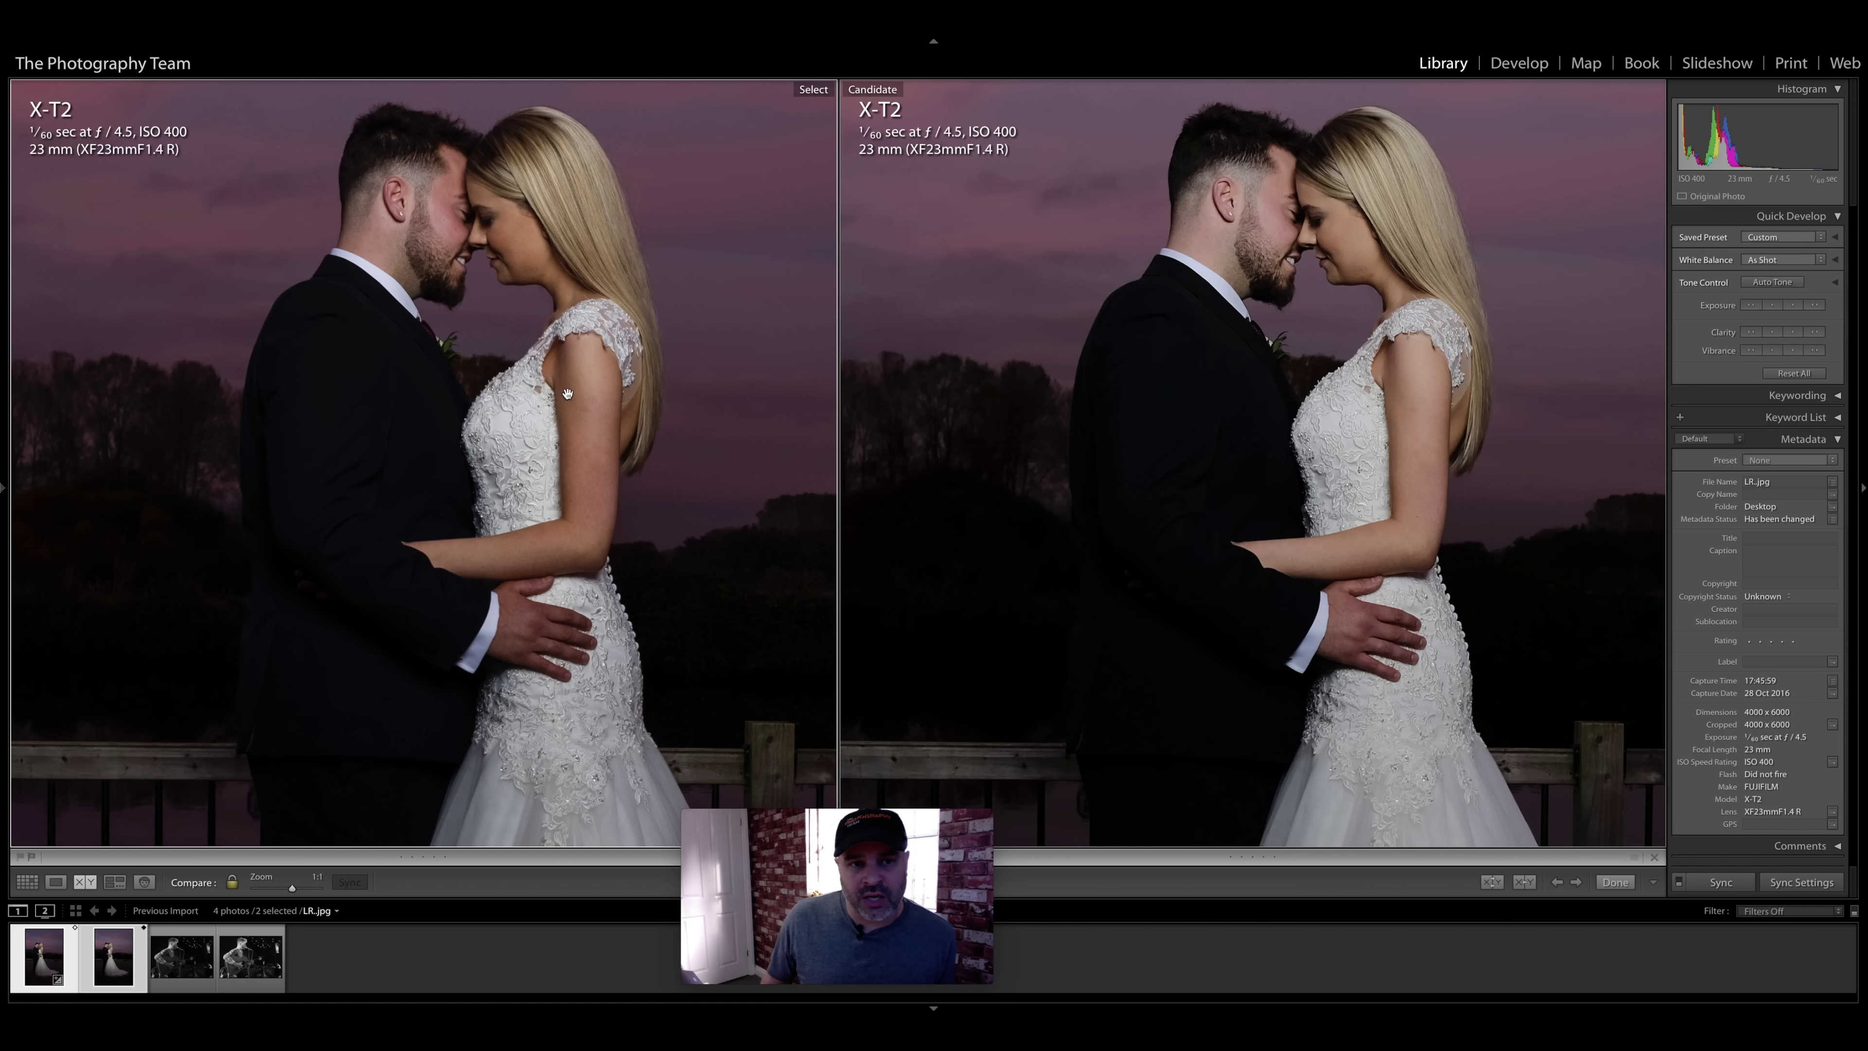
drag(568, 393, 556, 471)
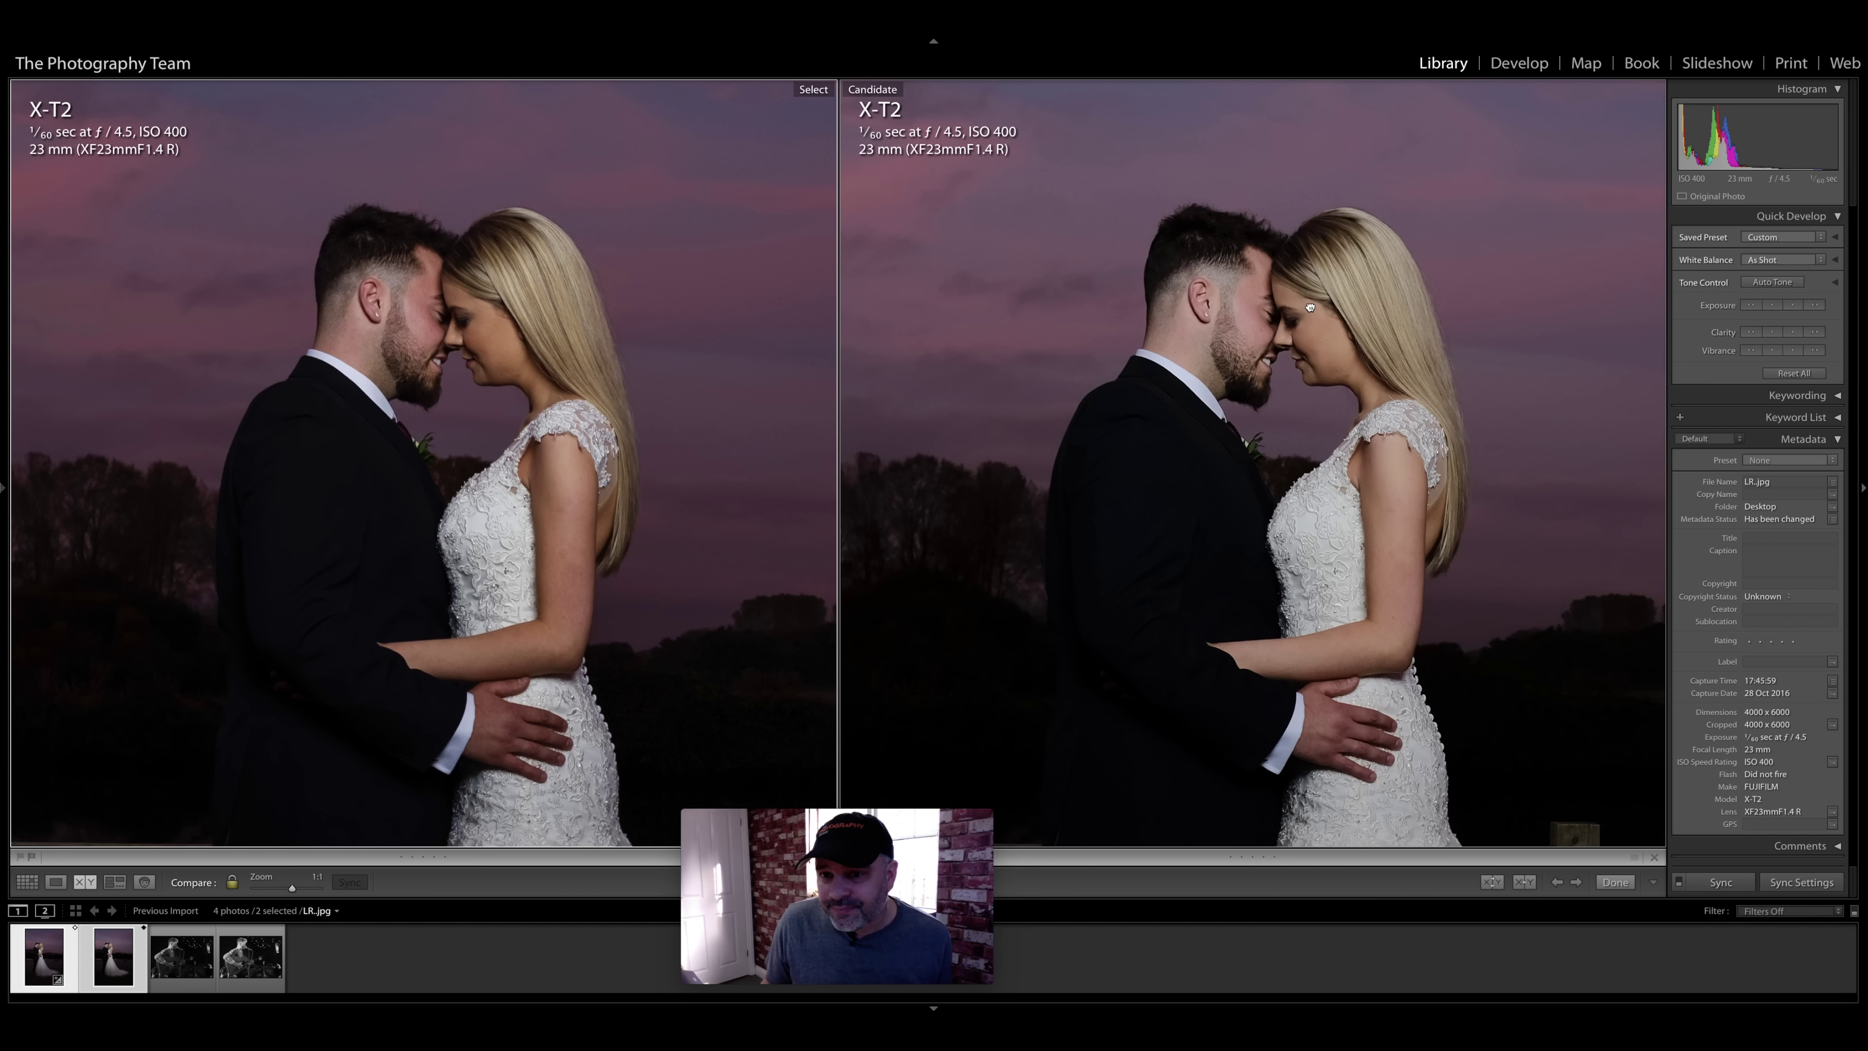
Step: Make XT2.JPG active, zoom both photos to 3:1, and pan onto the couple's faces
key(Right)
click(1276, 326)
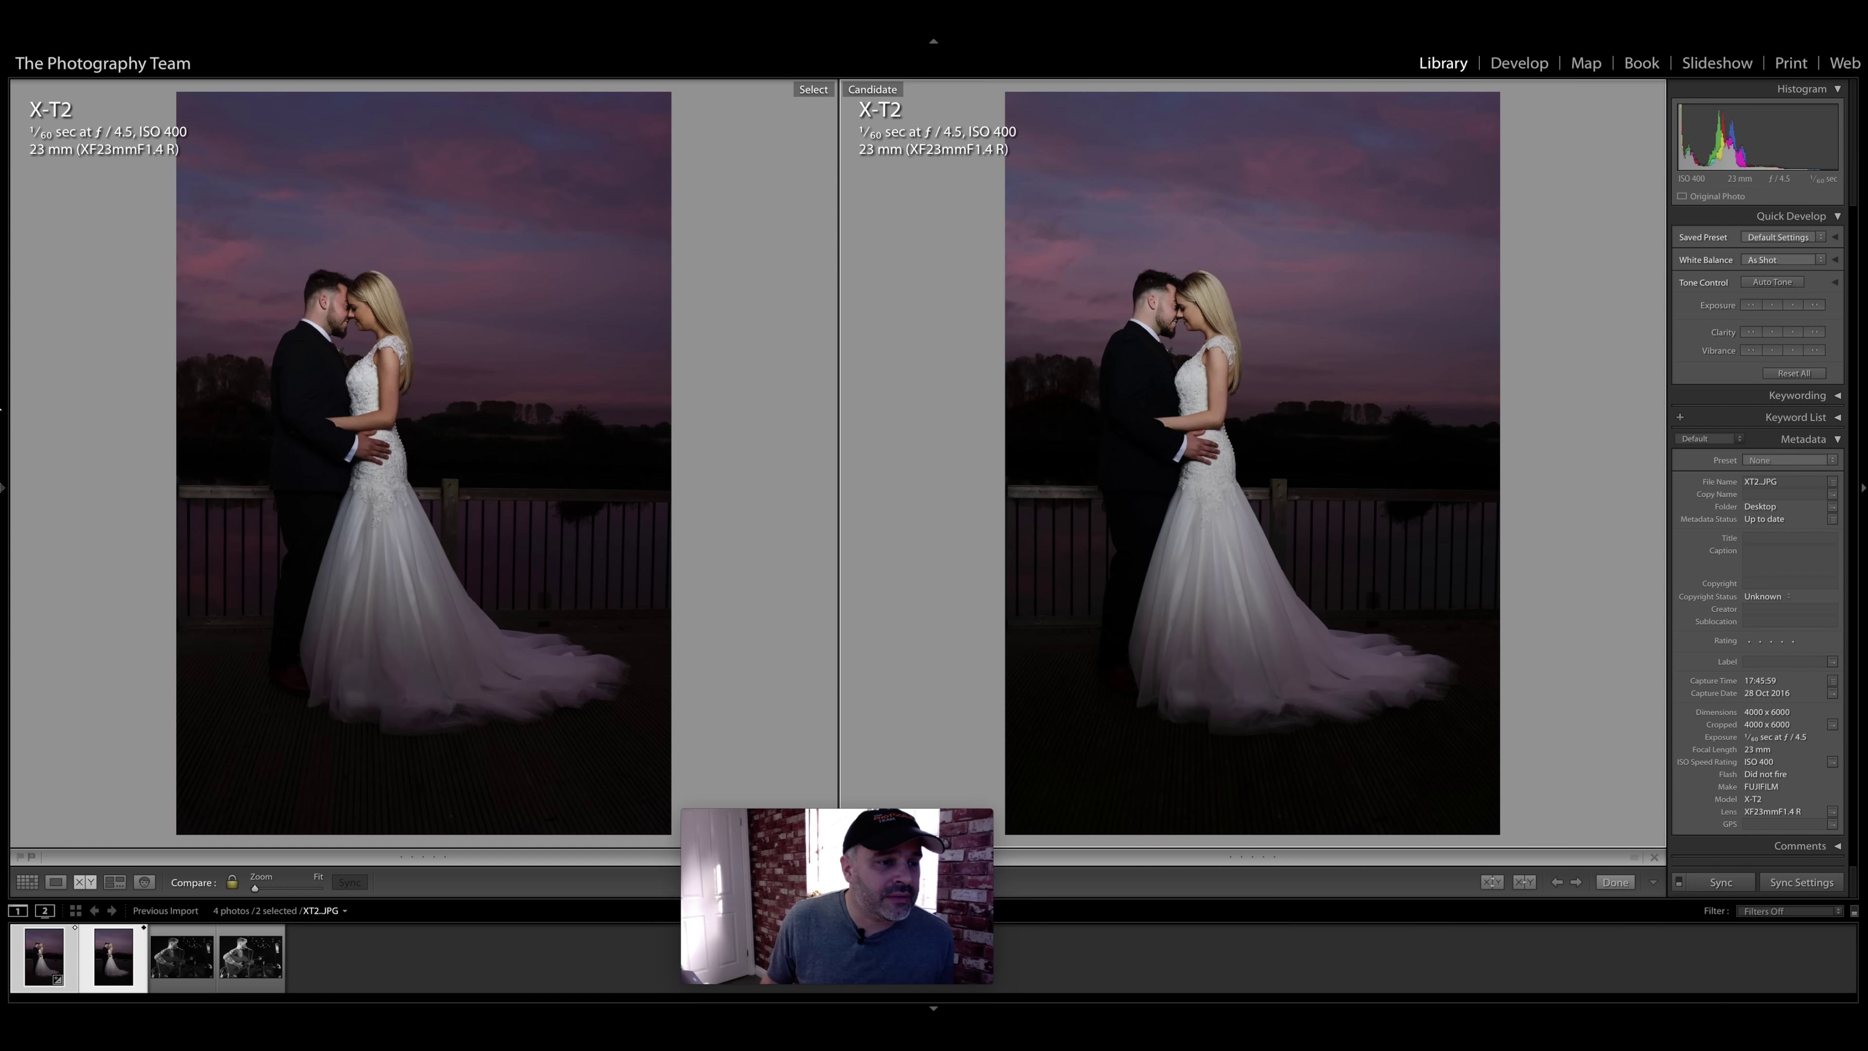
click(4, 489)
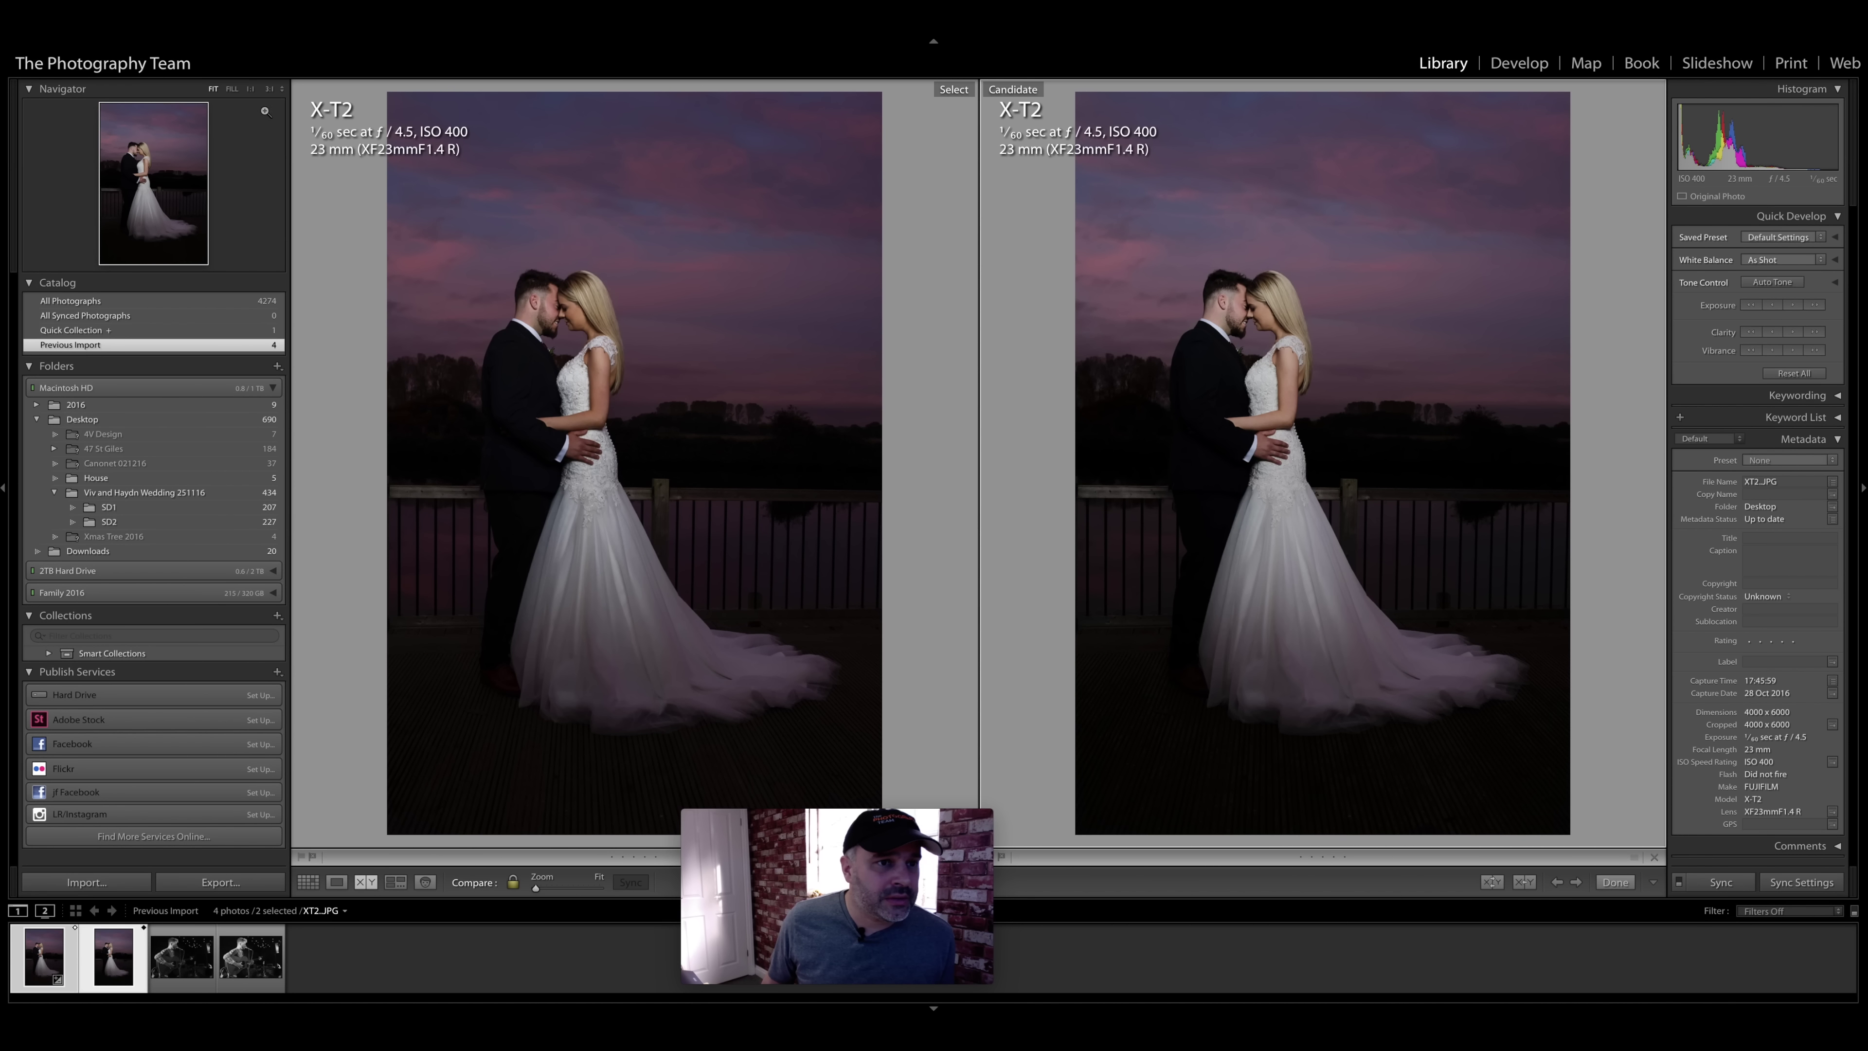
click(270, 90)
click(4, 488)
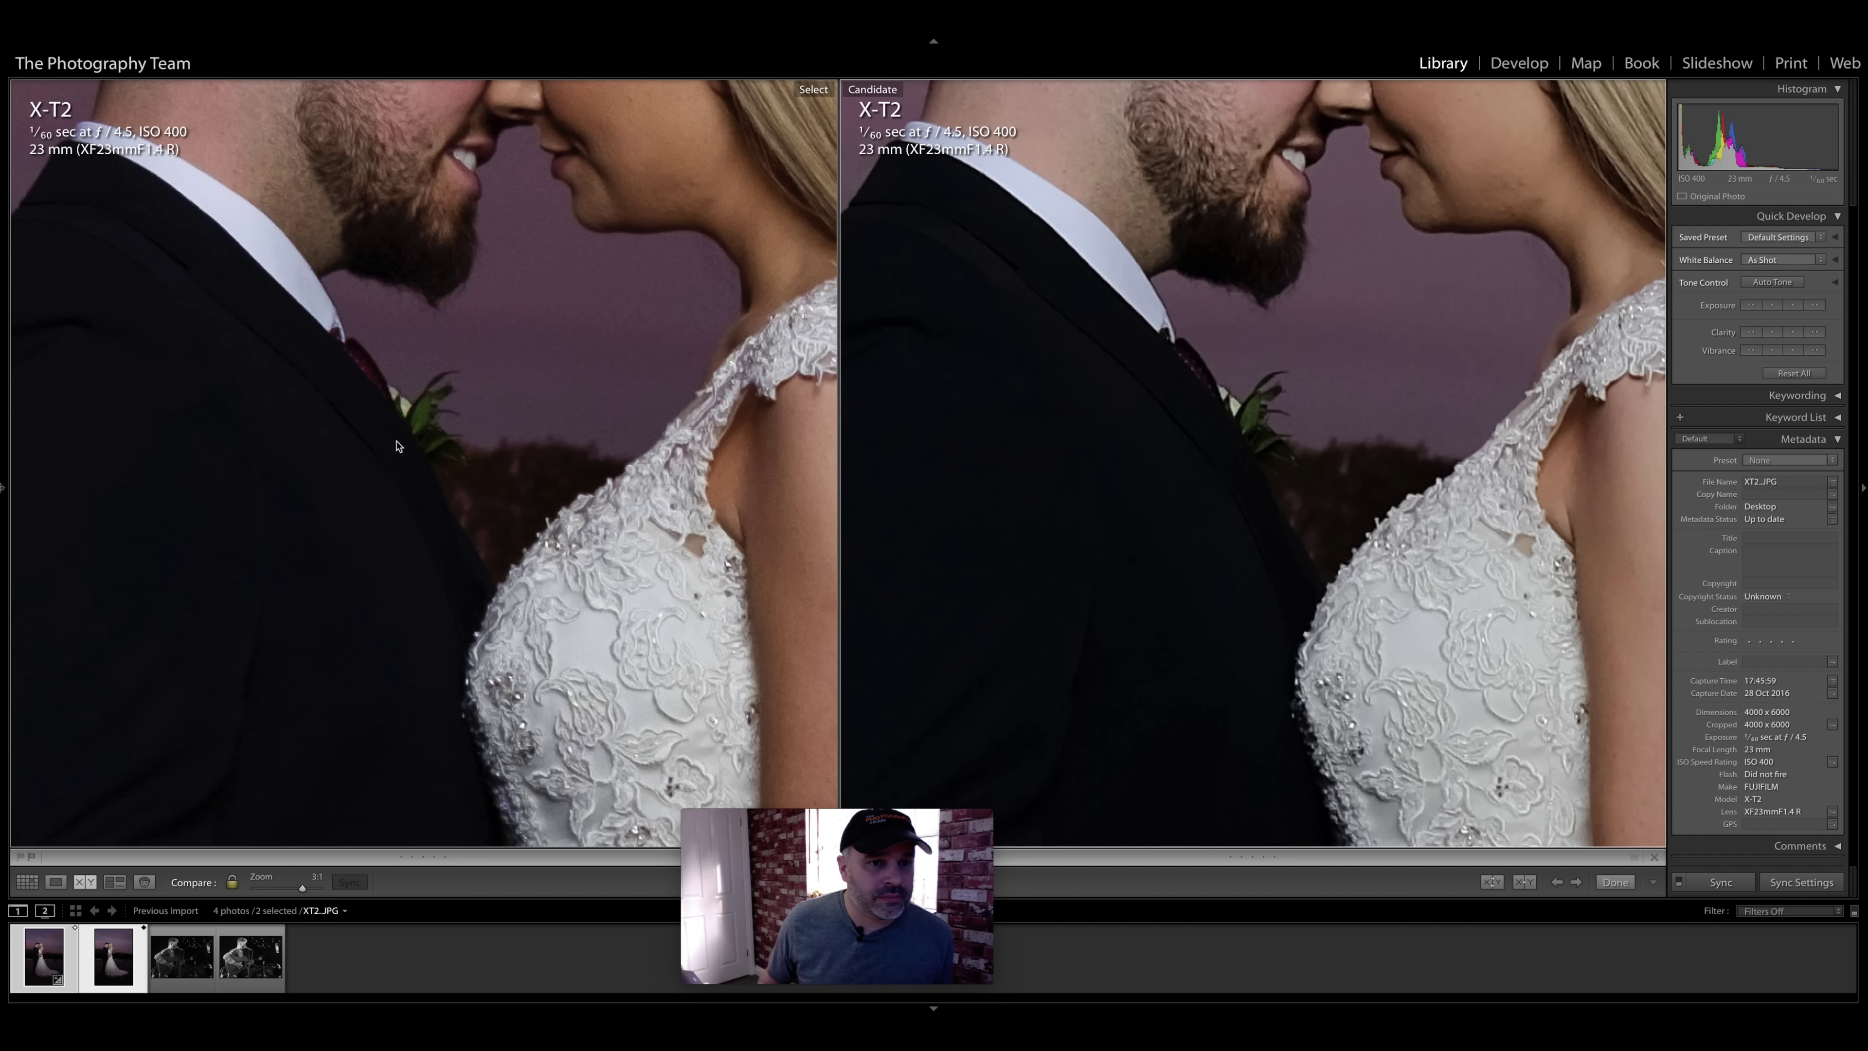
drag(660, 228, 634, 513)
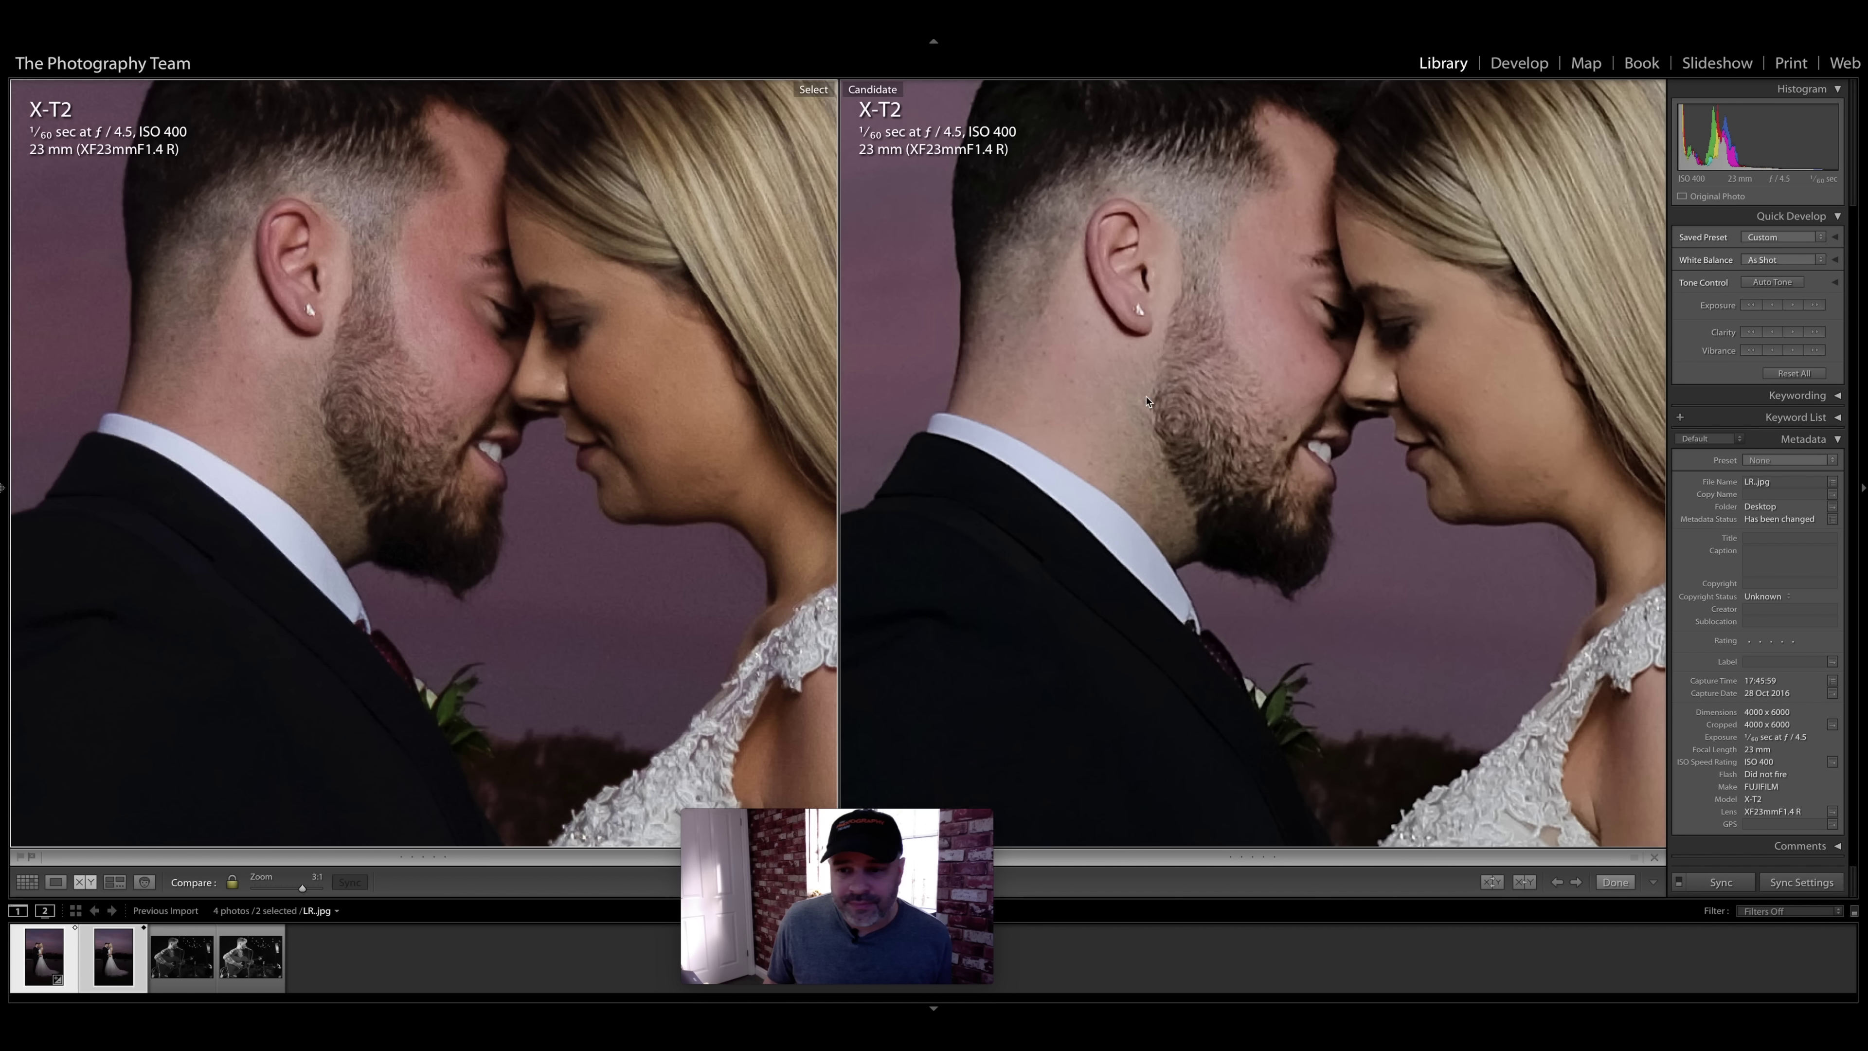
drag(1295, 363, 1221, 392)
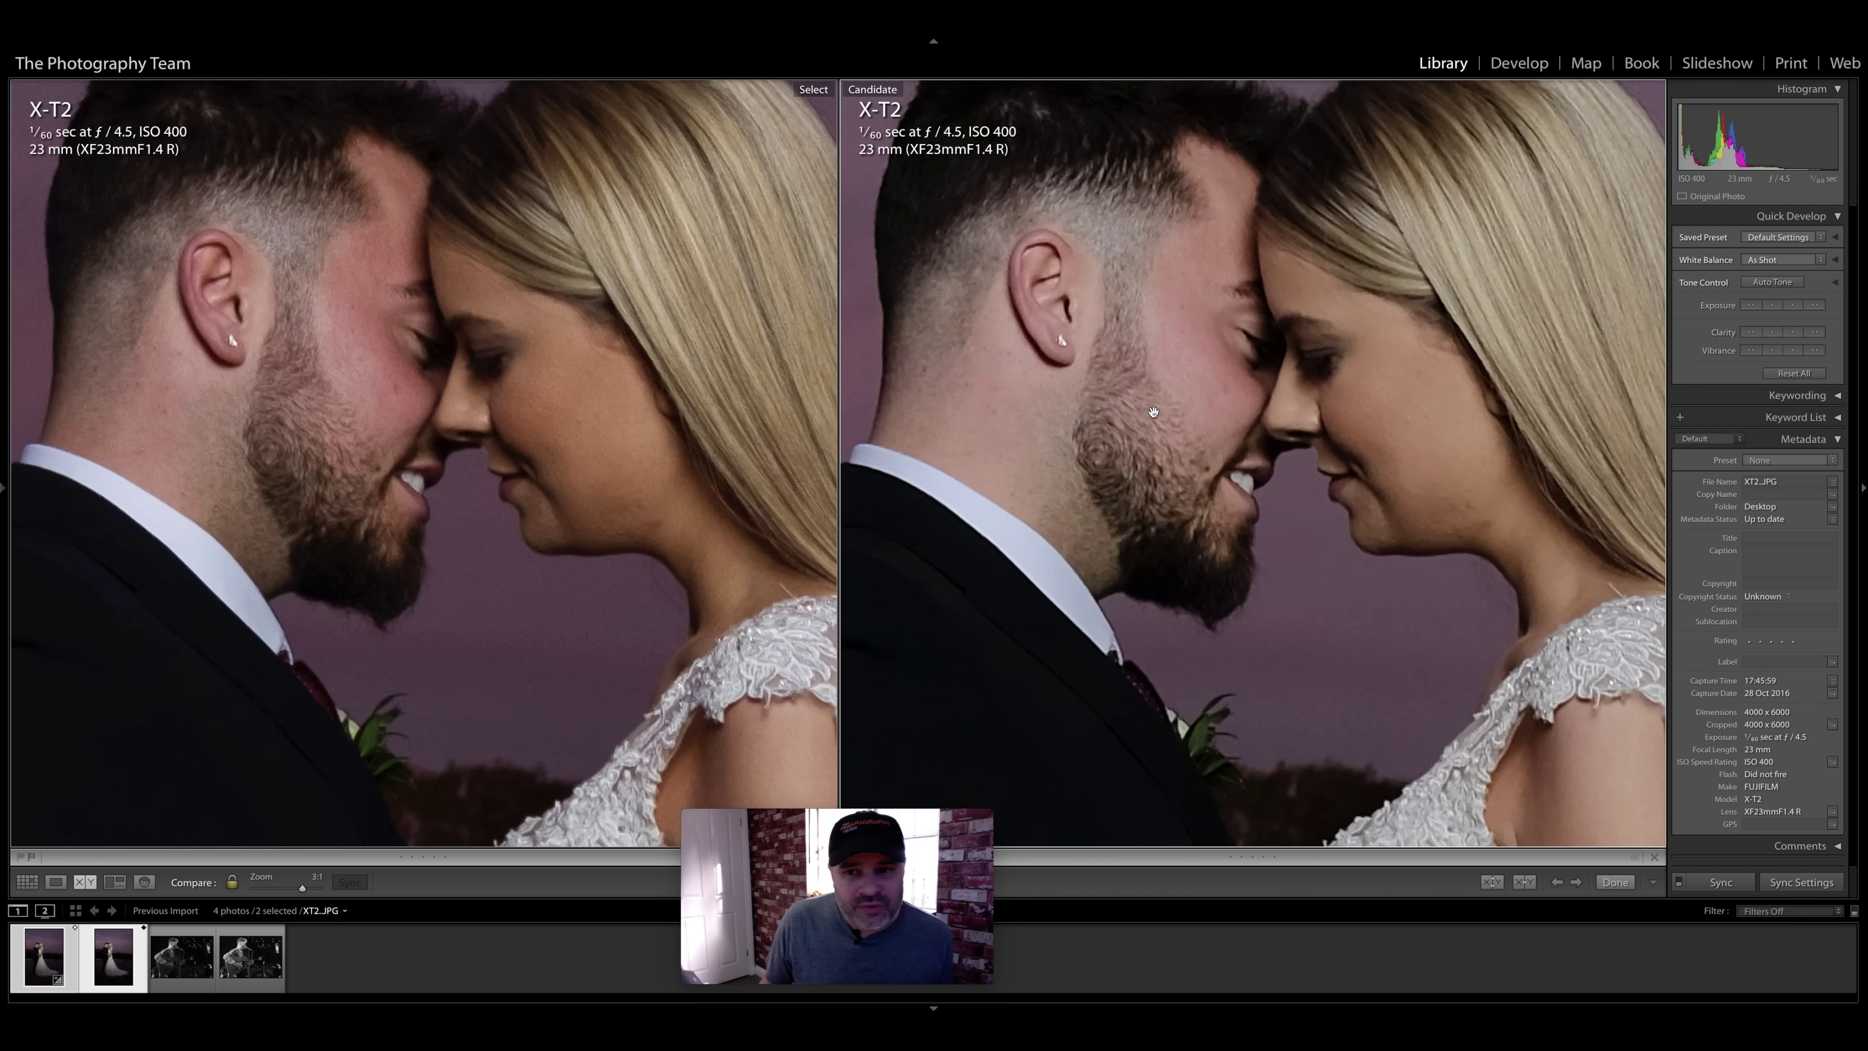
Step: Check the sky for noise in both wedding photos at 3:1, return to Fit, then select LR-1.jpg
click(428, 482)
scroll(592, 324, up, 10)
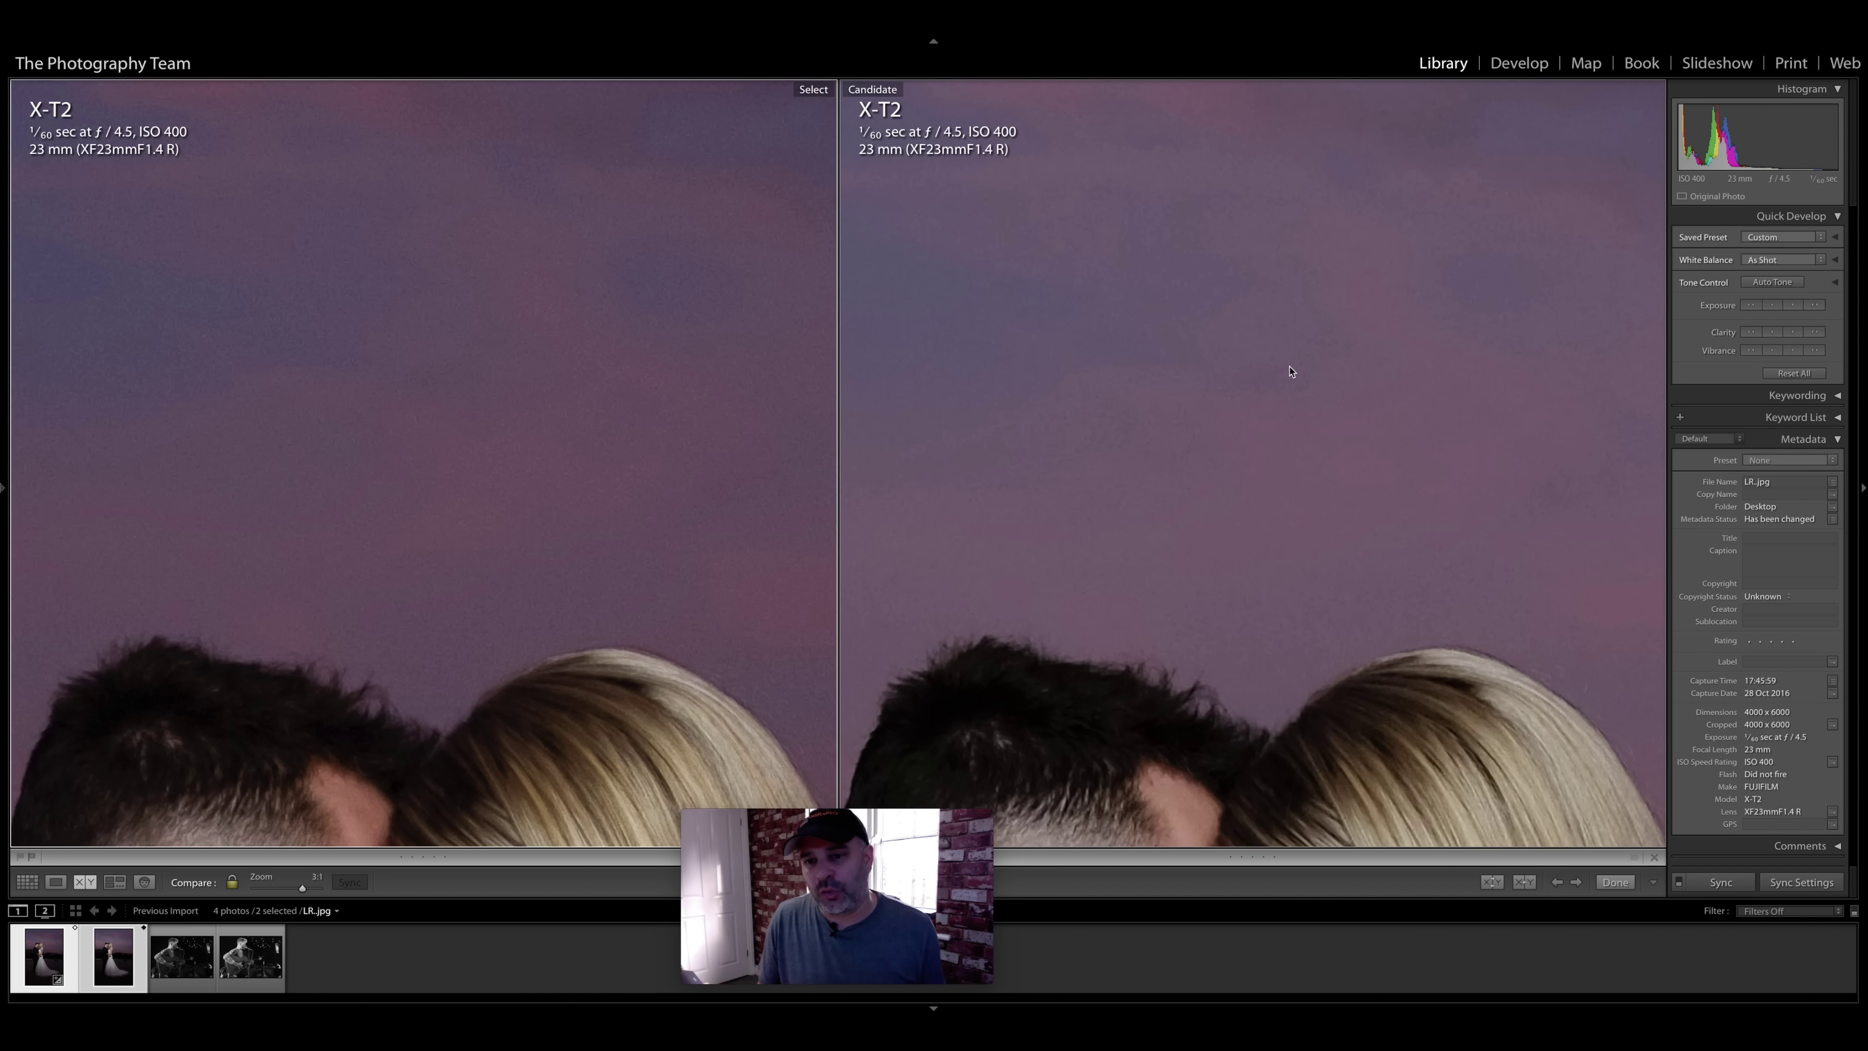
click(567, 360)
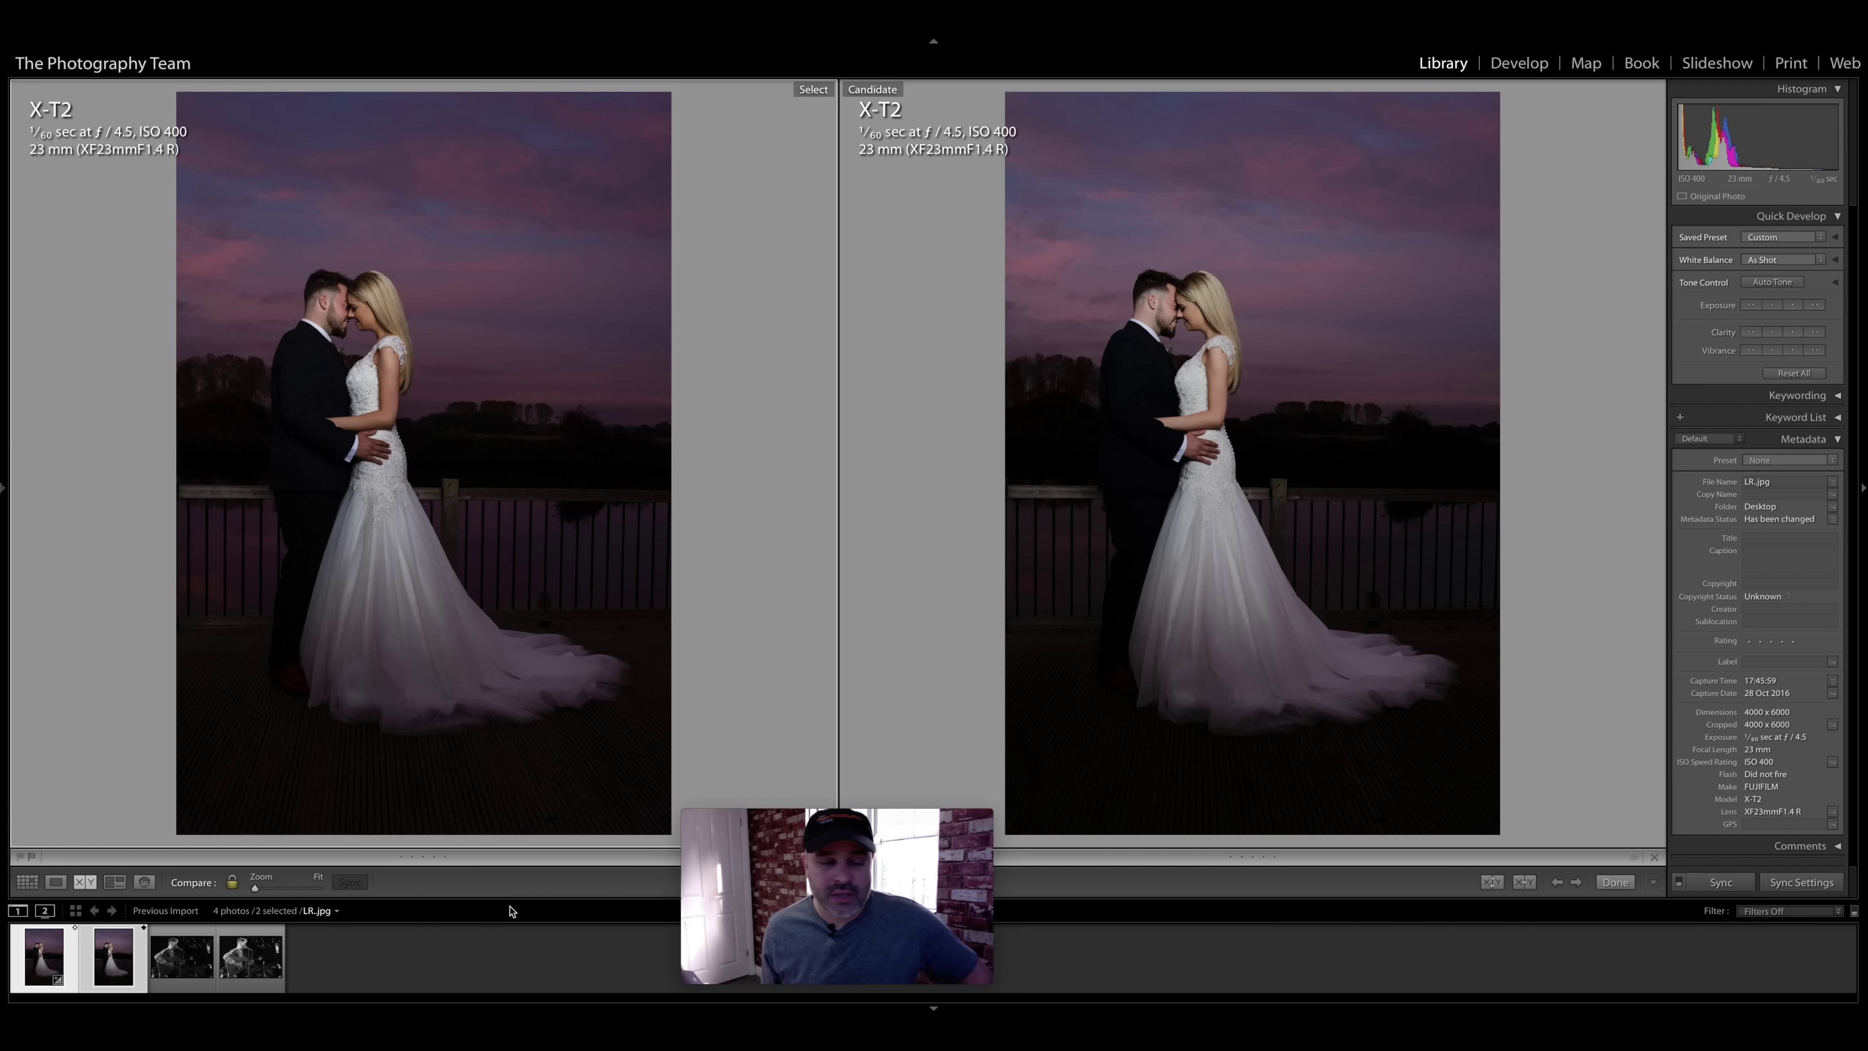
click(175, 968)
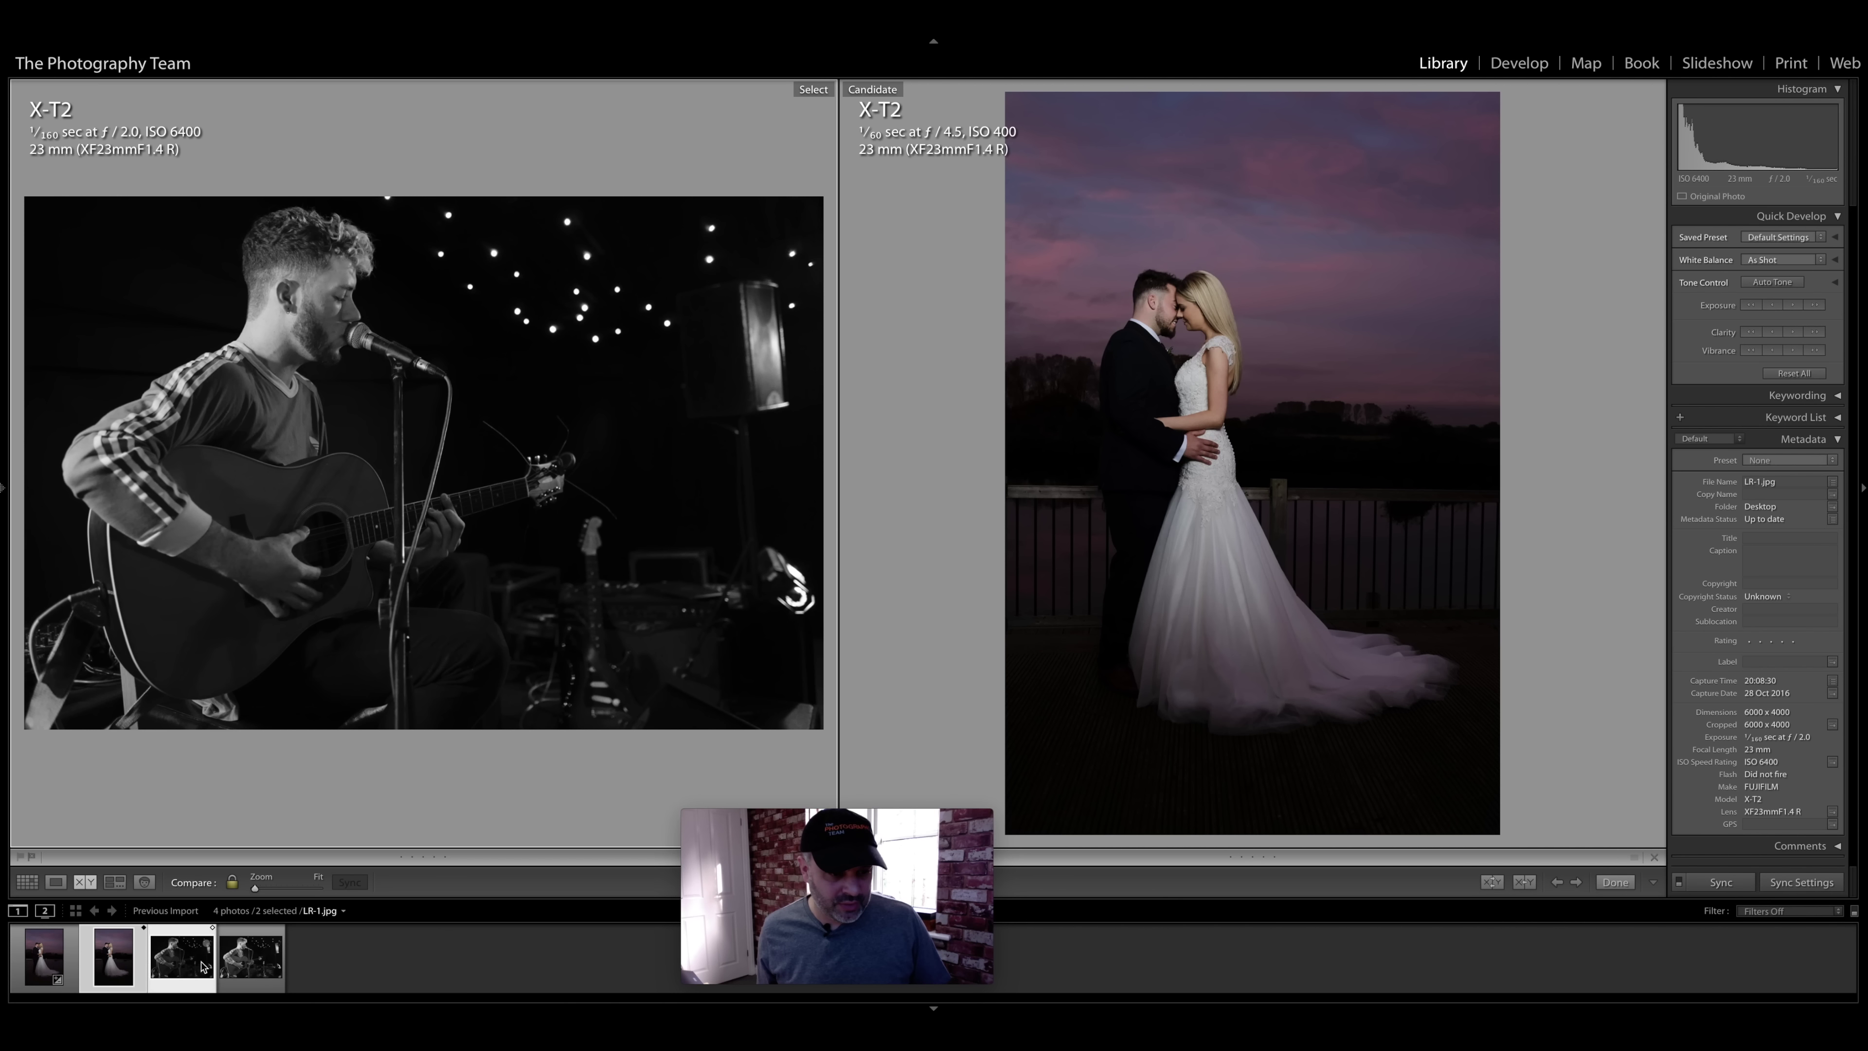
Step: Pair LR-1.jpg with XT2.JPG without the wedding photo, and inspect the face, mouth and microphone at 3:1
ctrl+click(254, 973)
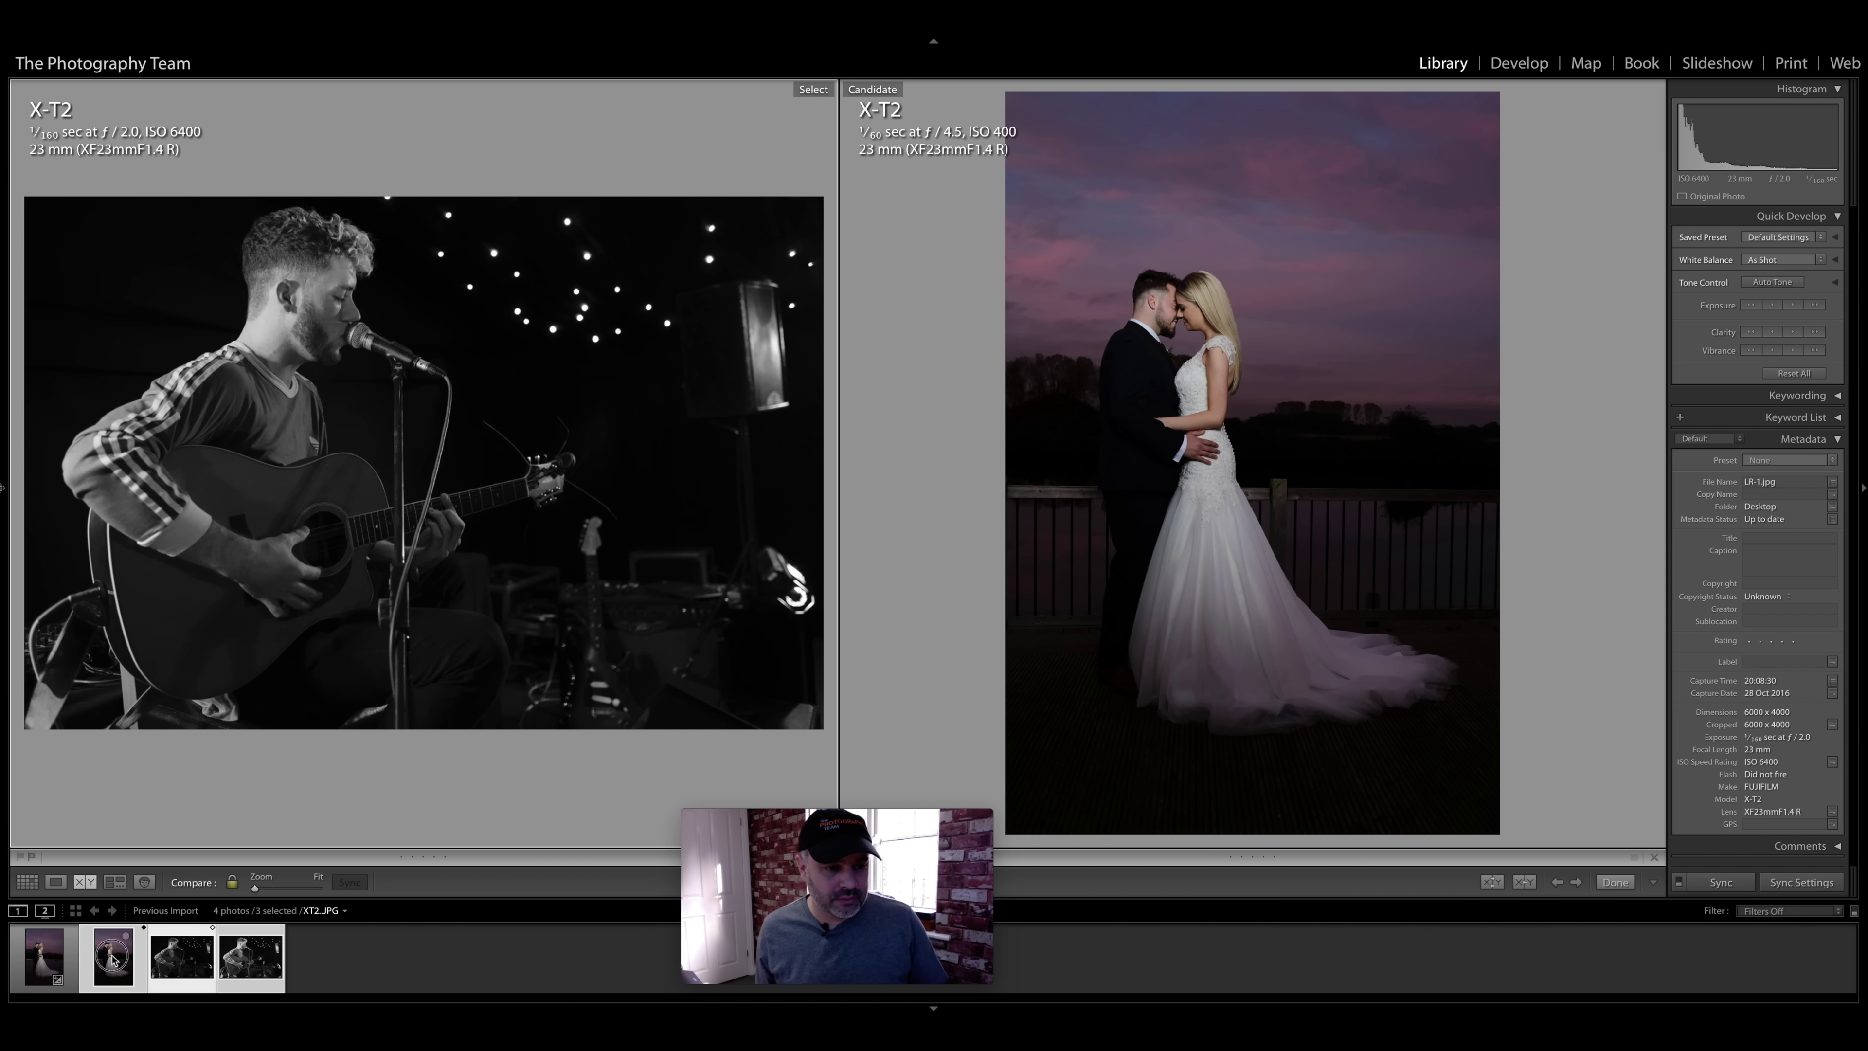
ctrl+click(114, 959)
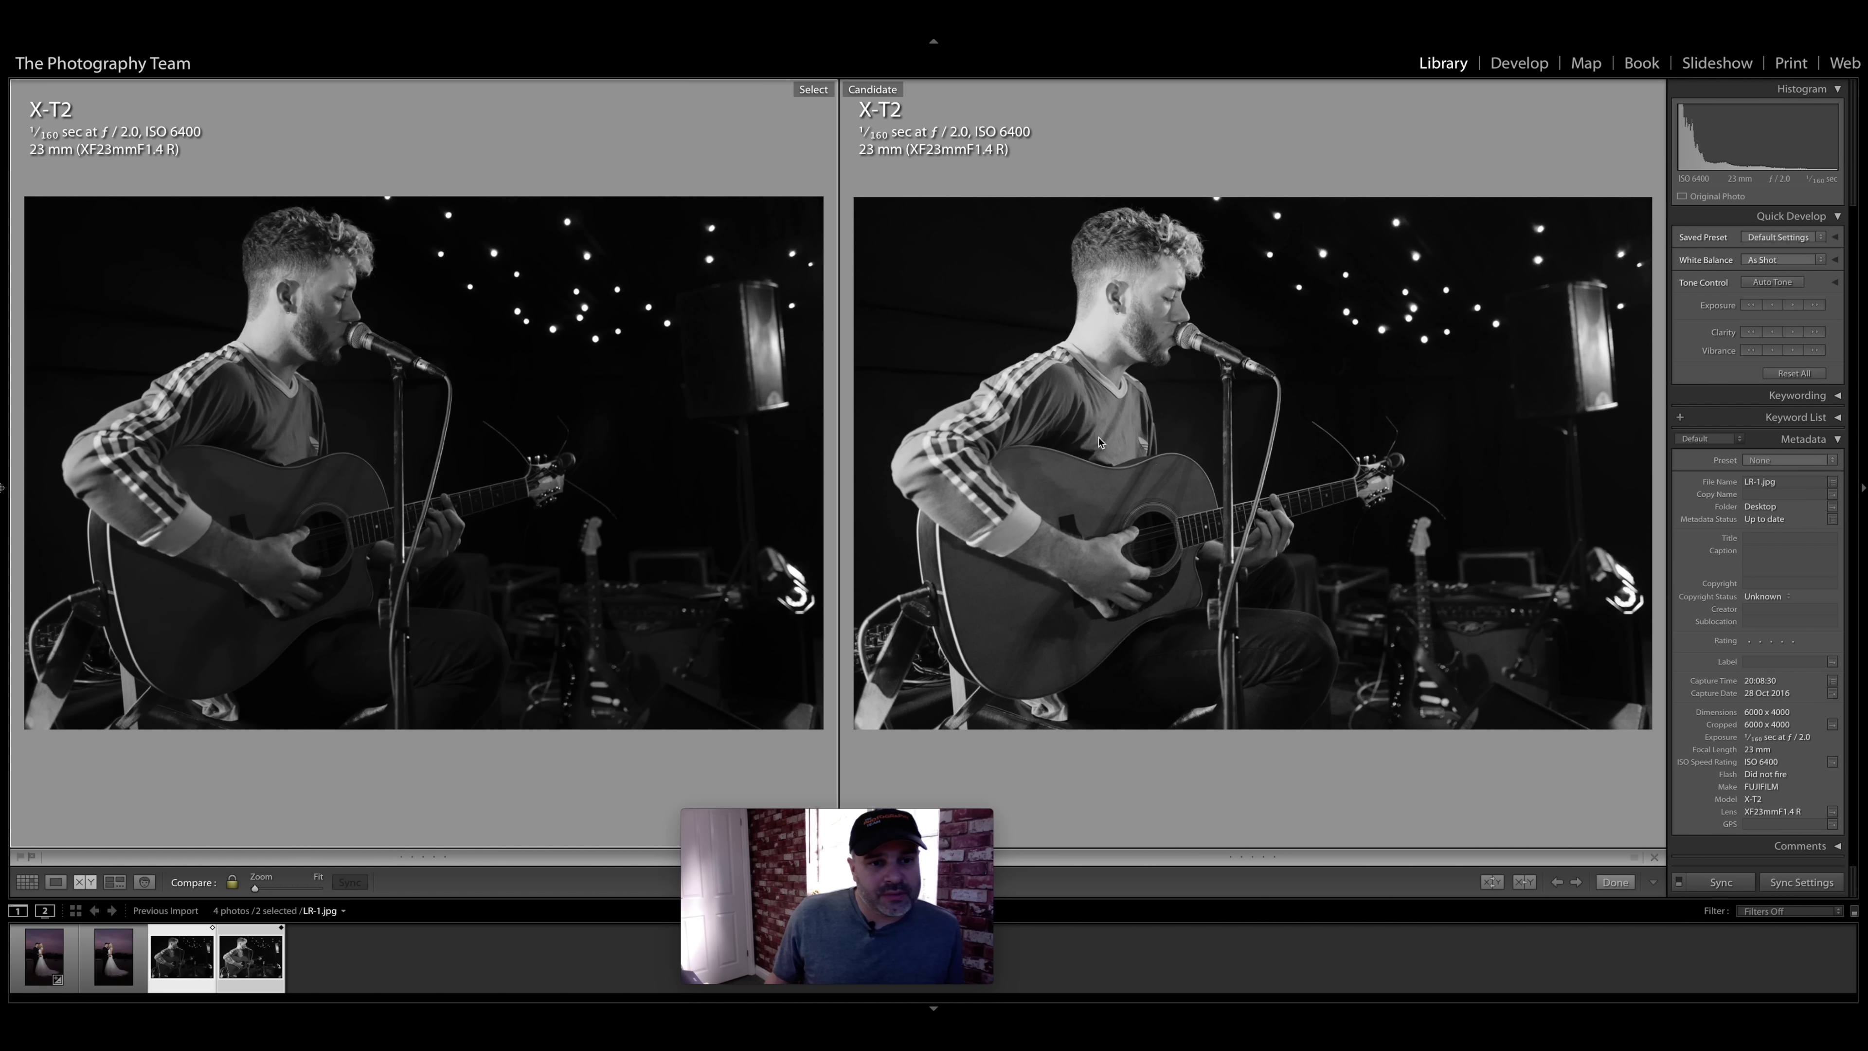
click(348, 284)
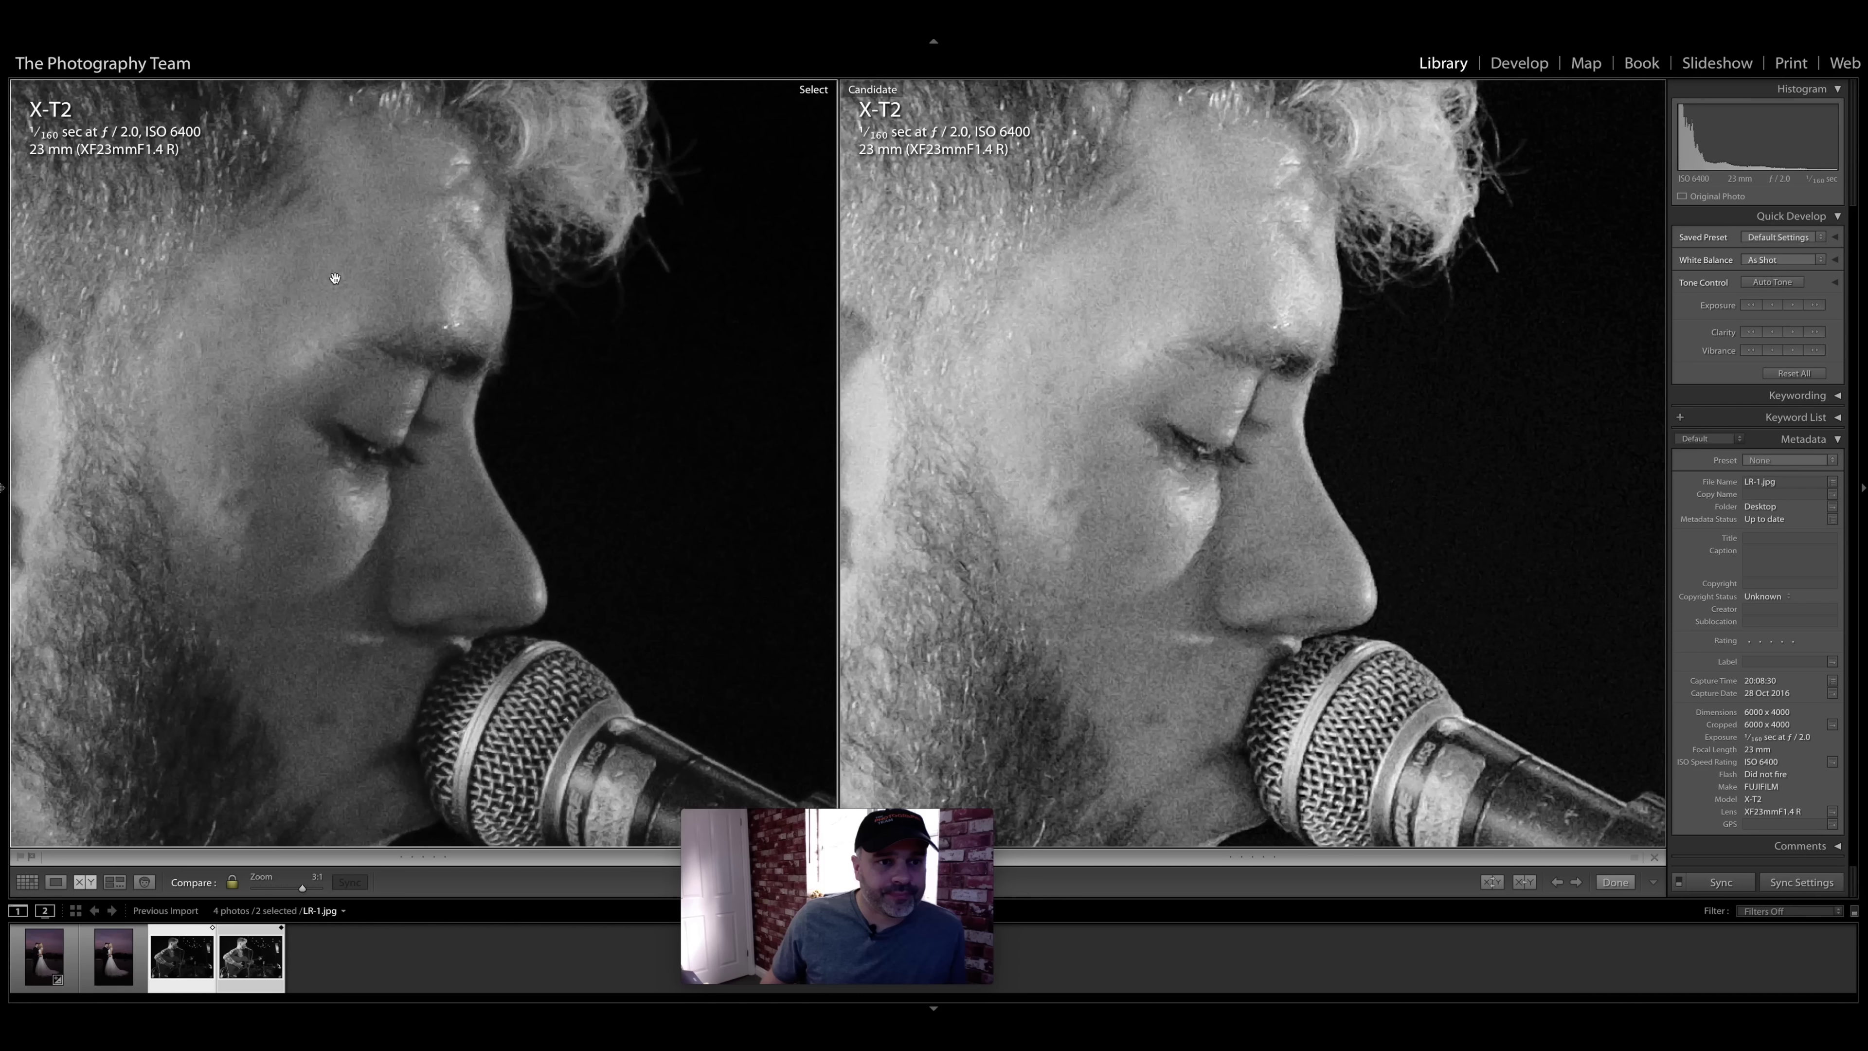
drag(338, 290, 533, 337)
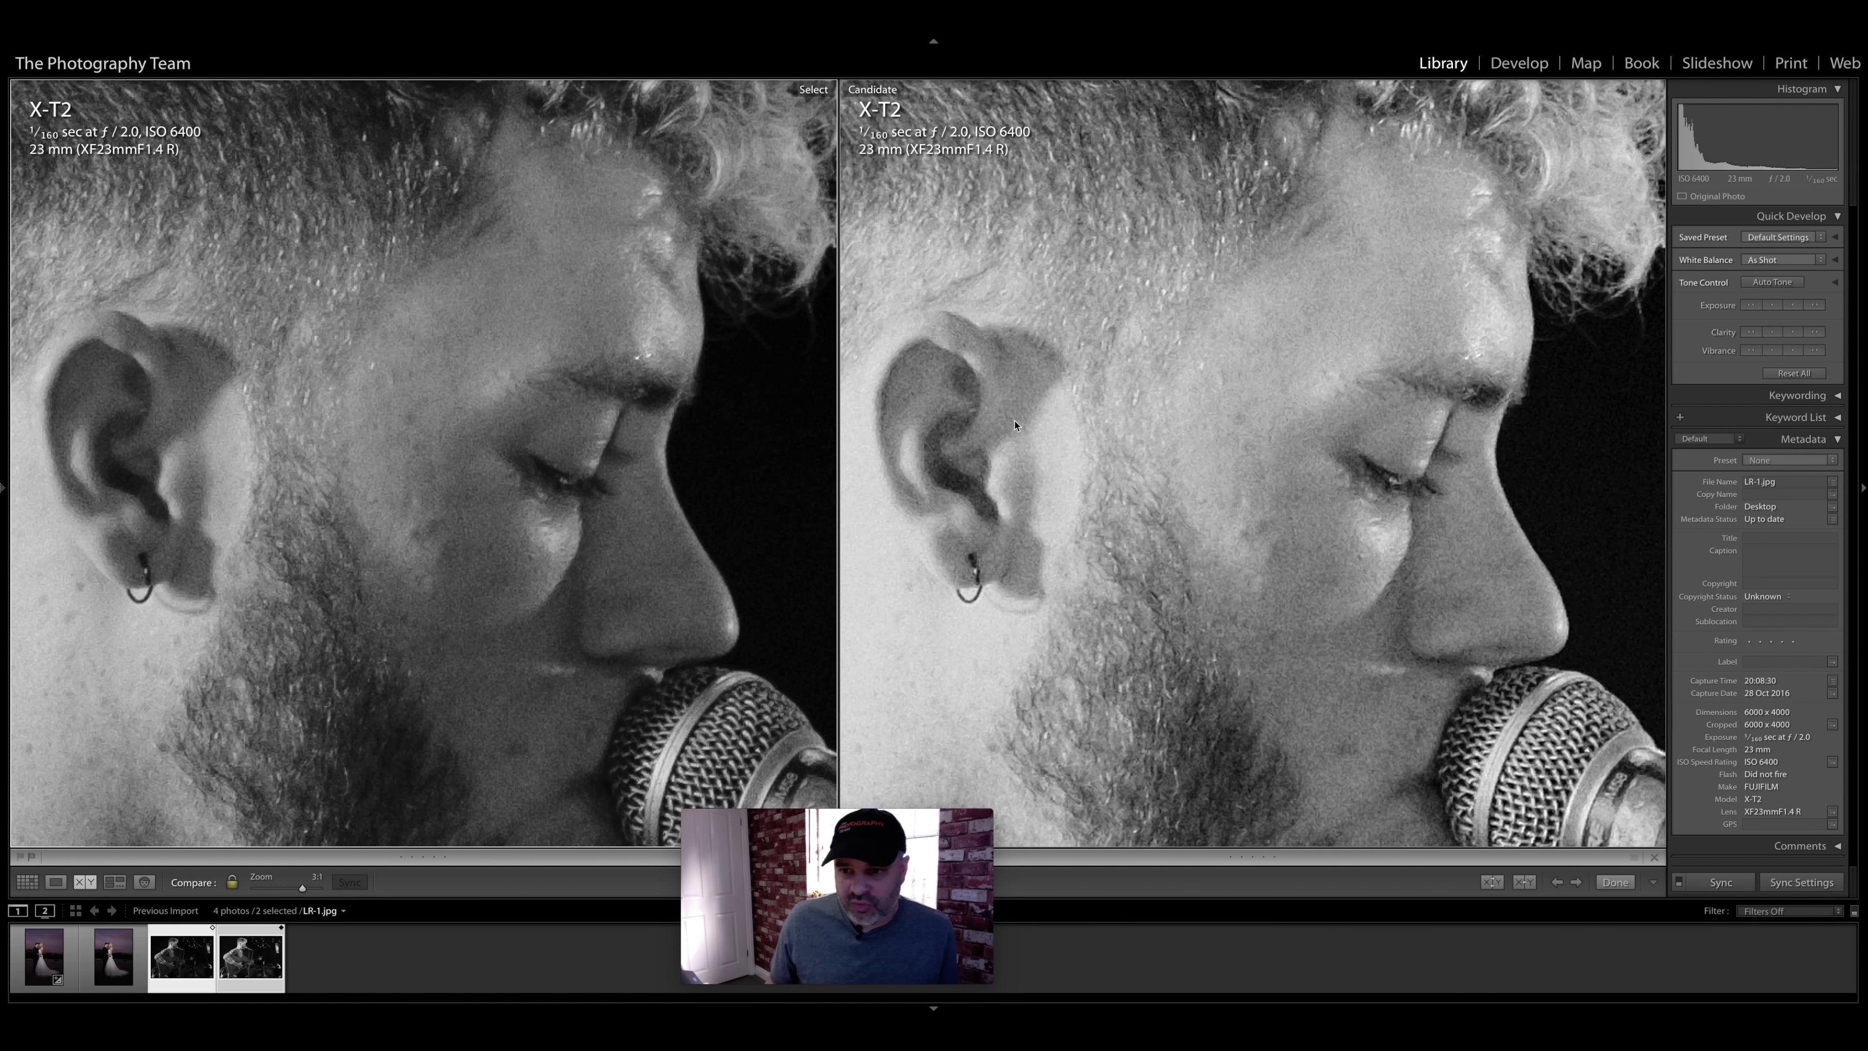
drag(617, 480, 615, 410)
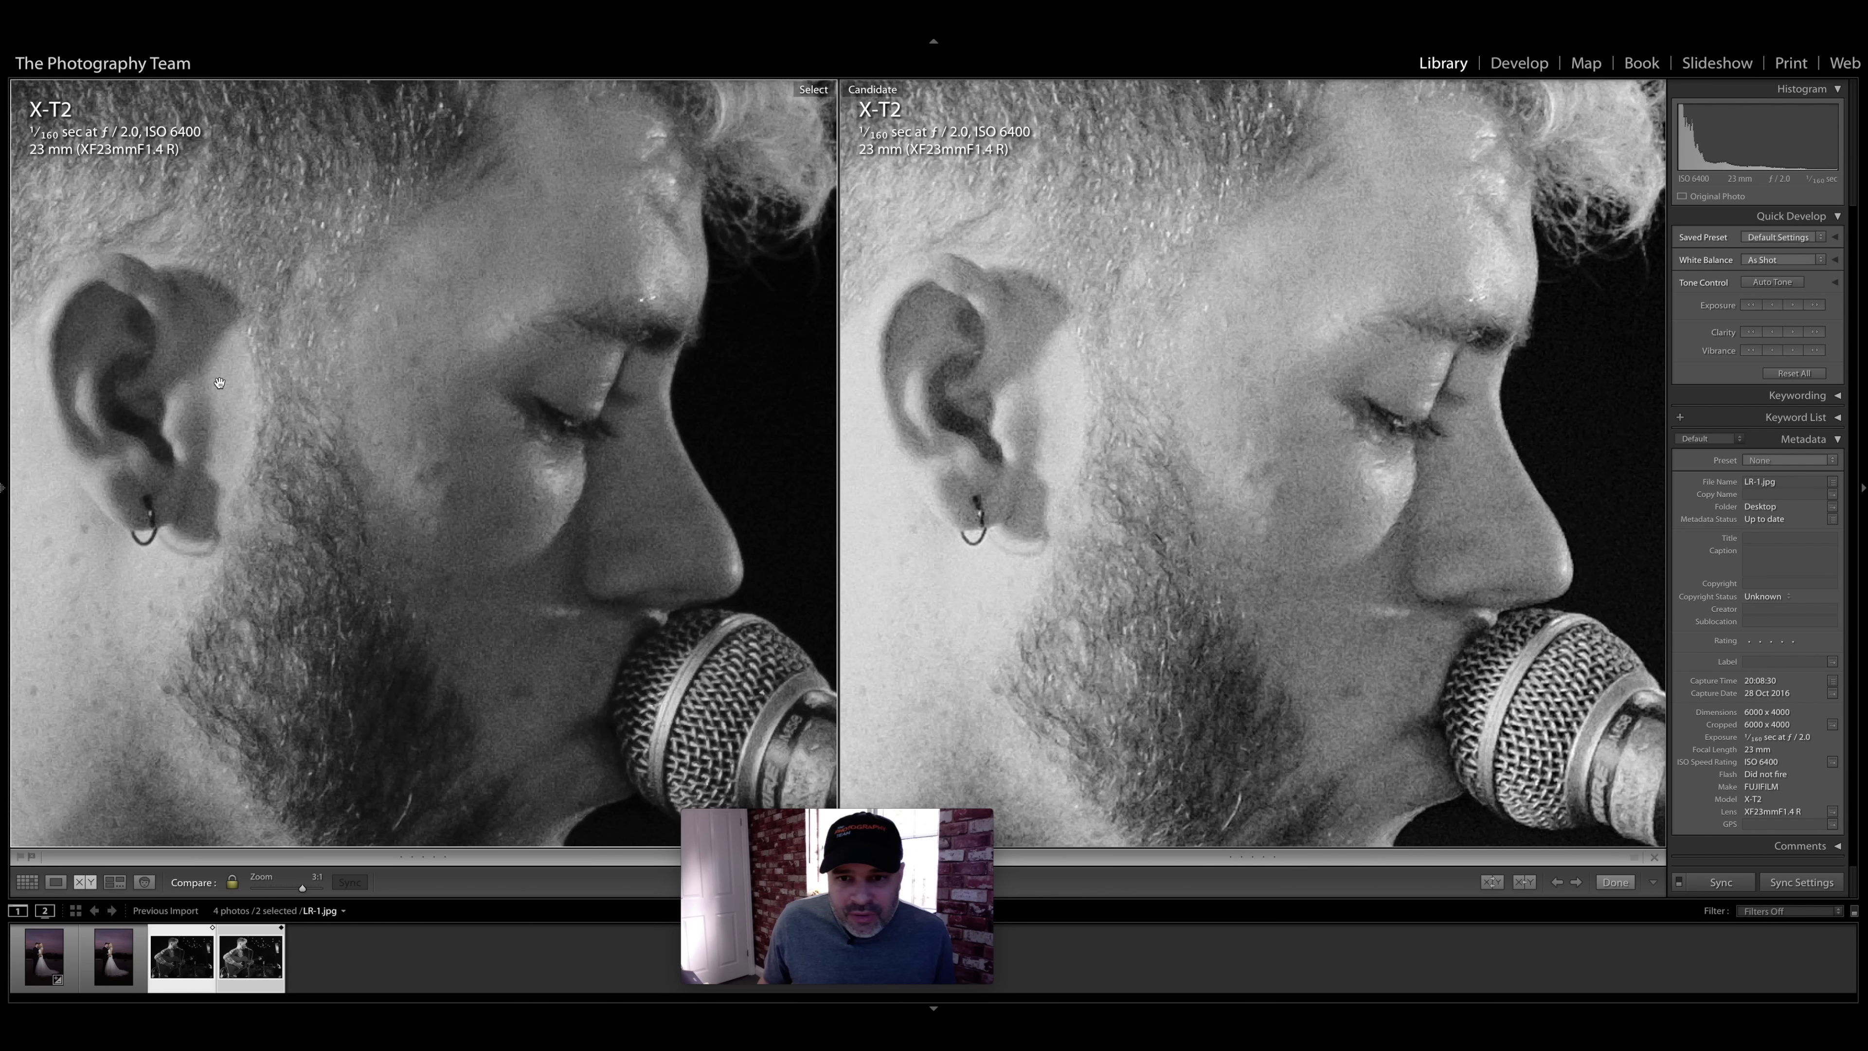
key(ctrl+minus)
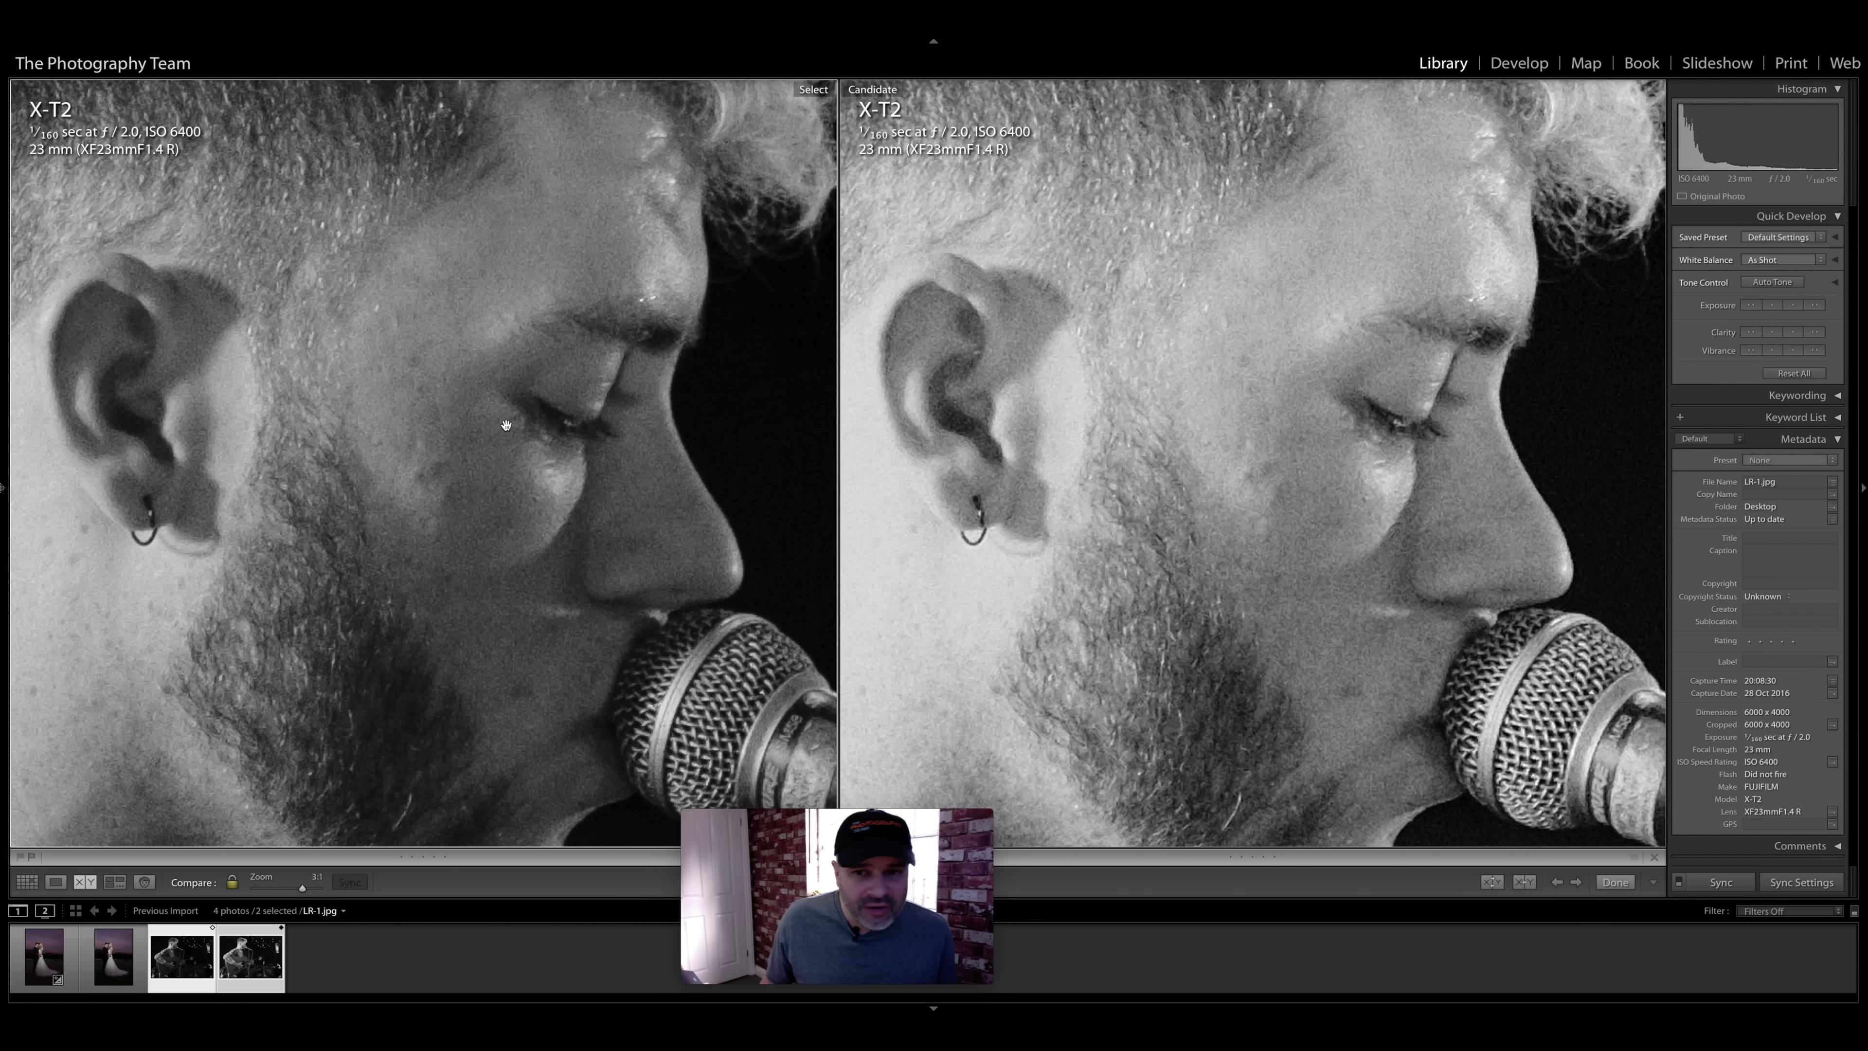
click(507, 425)
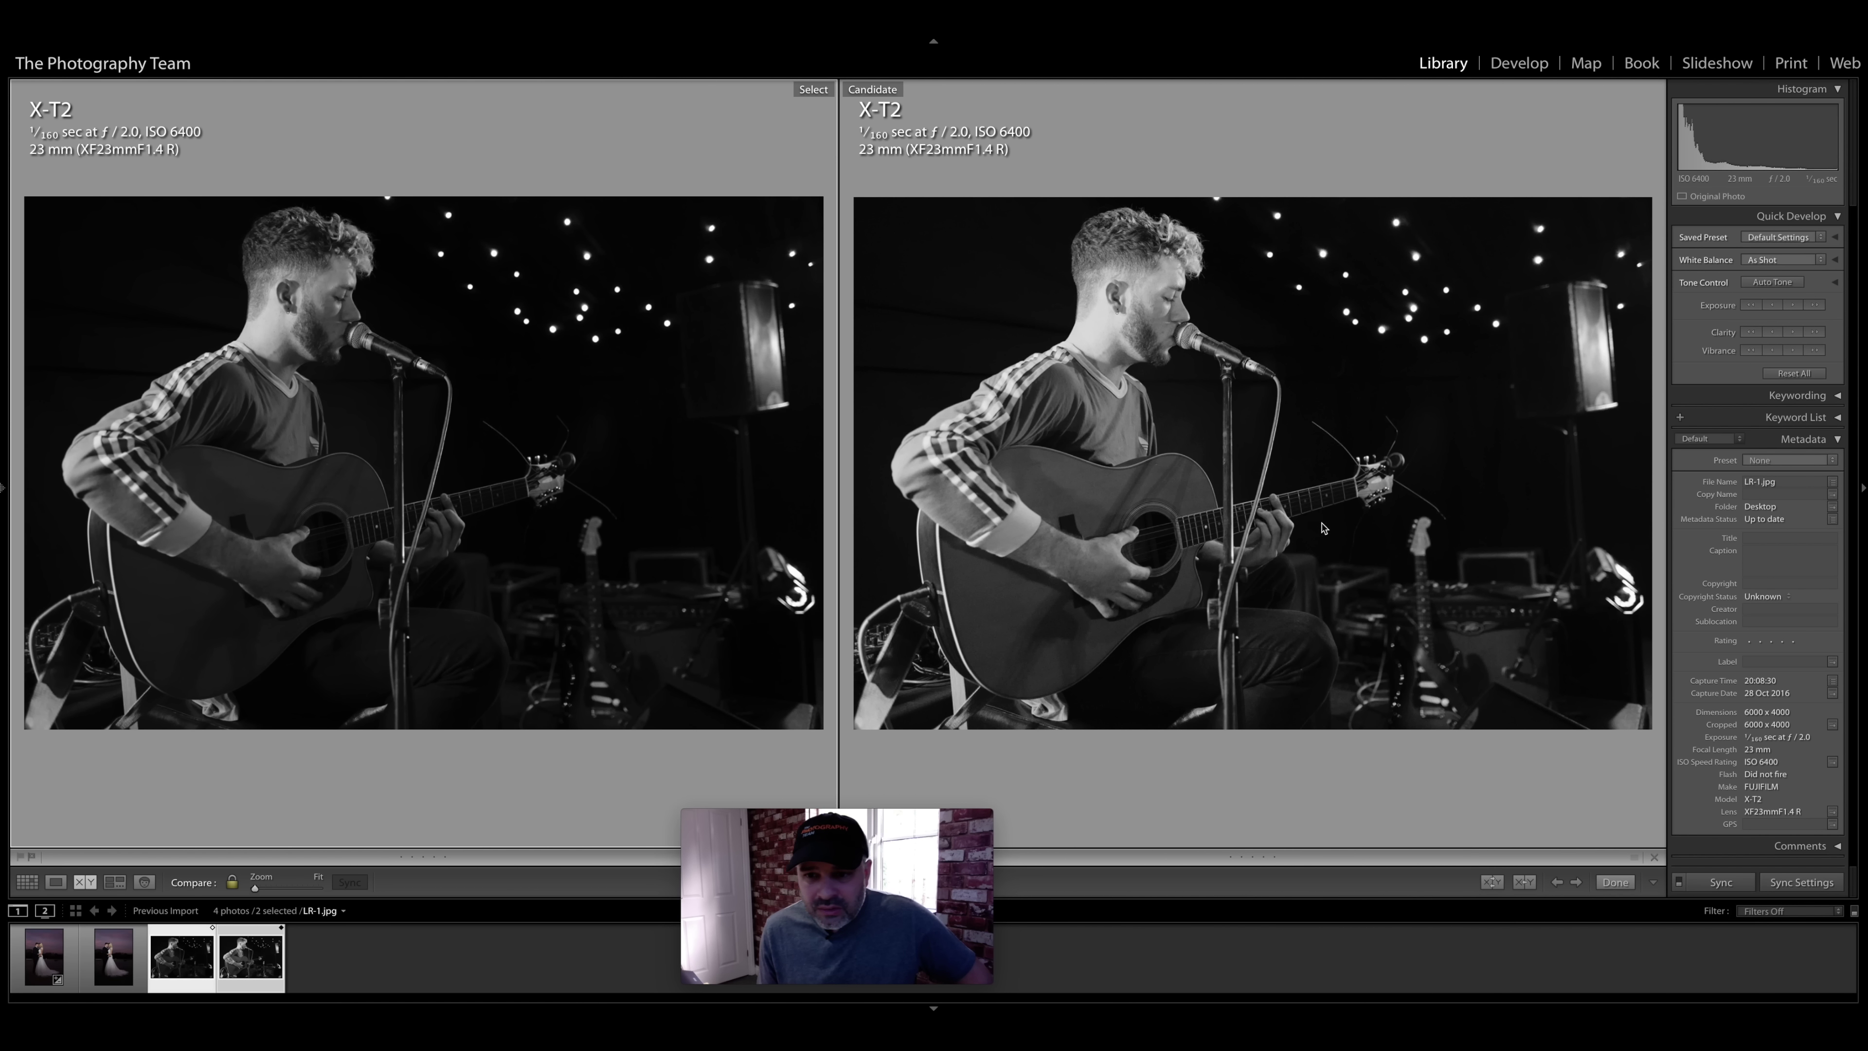
click(1283, 516)
Step: Zoom both guitarist photos to 3:1 on the fretting hand, pan along the guitar neck, then return to Fit
click(1283, 516)
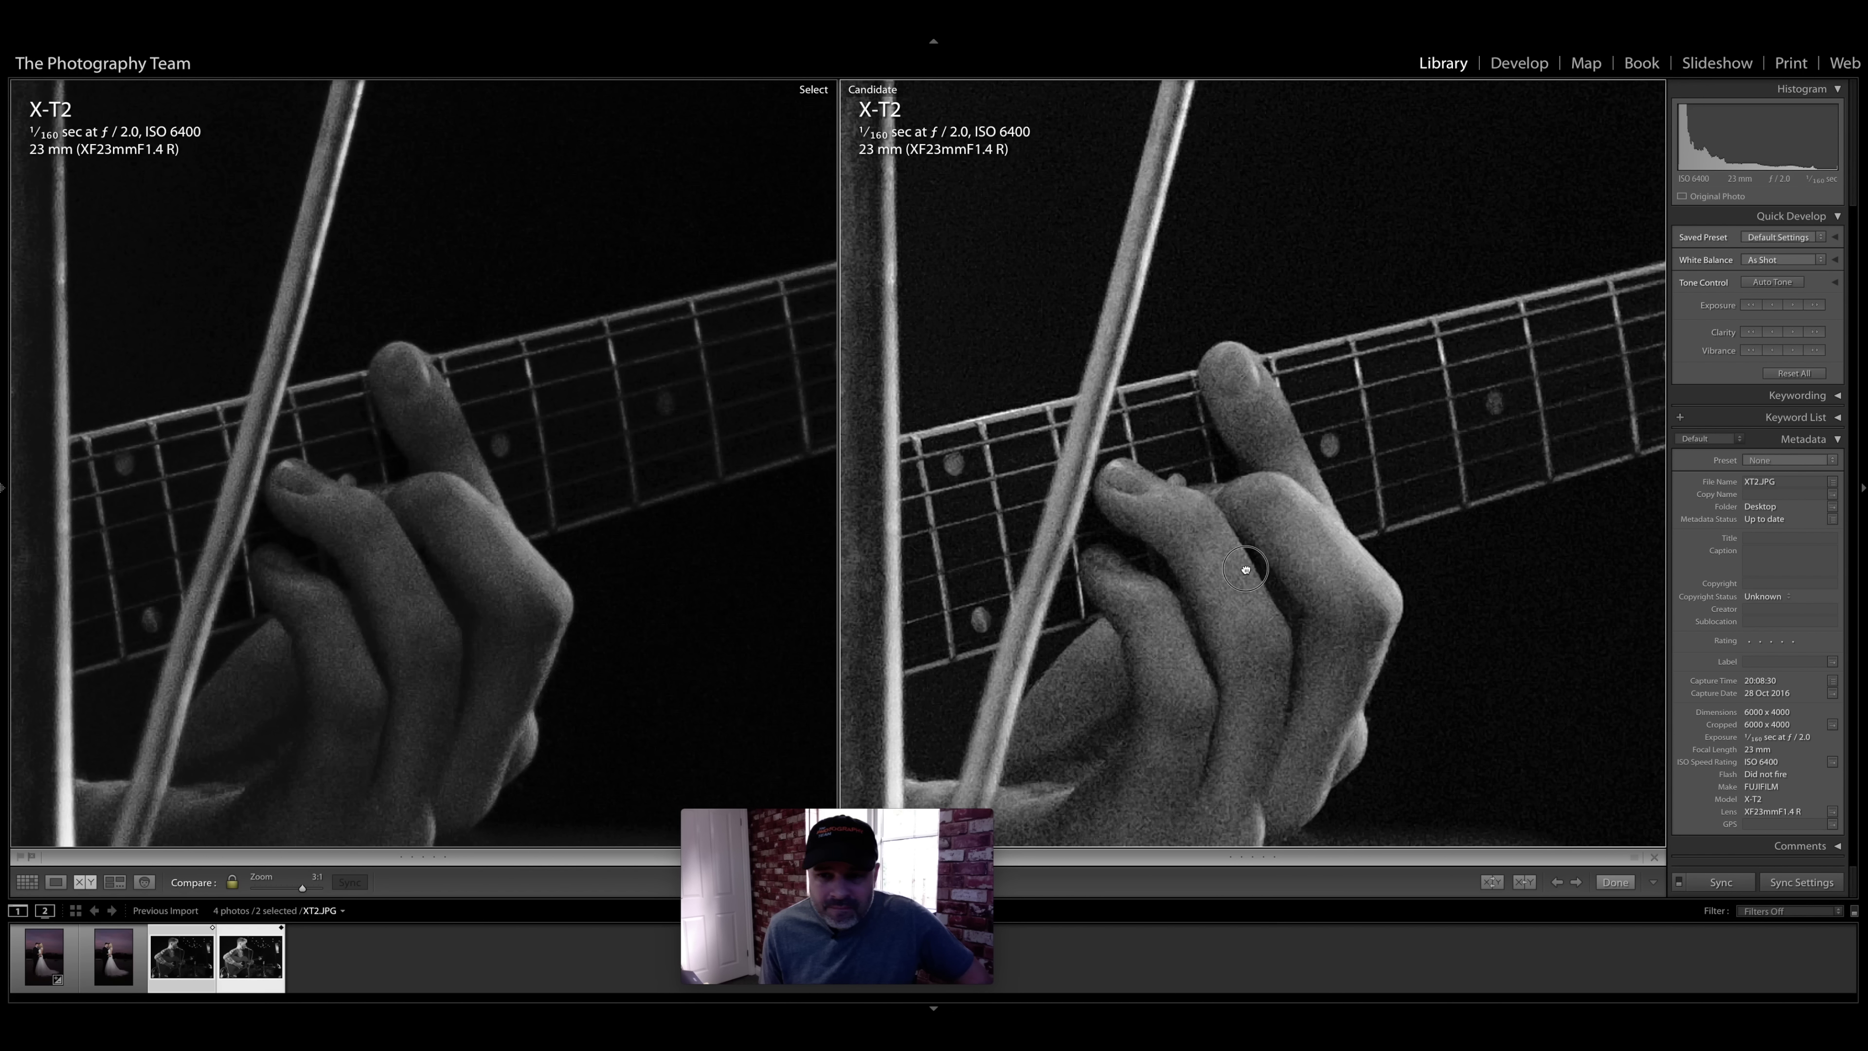
drag(1244, 565, 1391, 543)
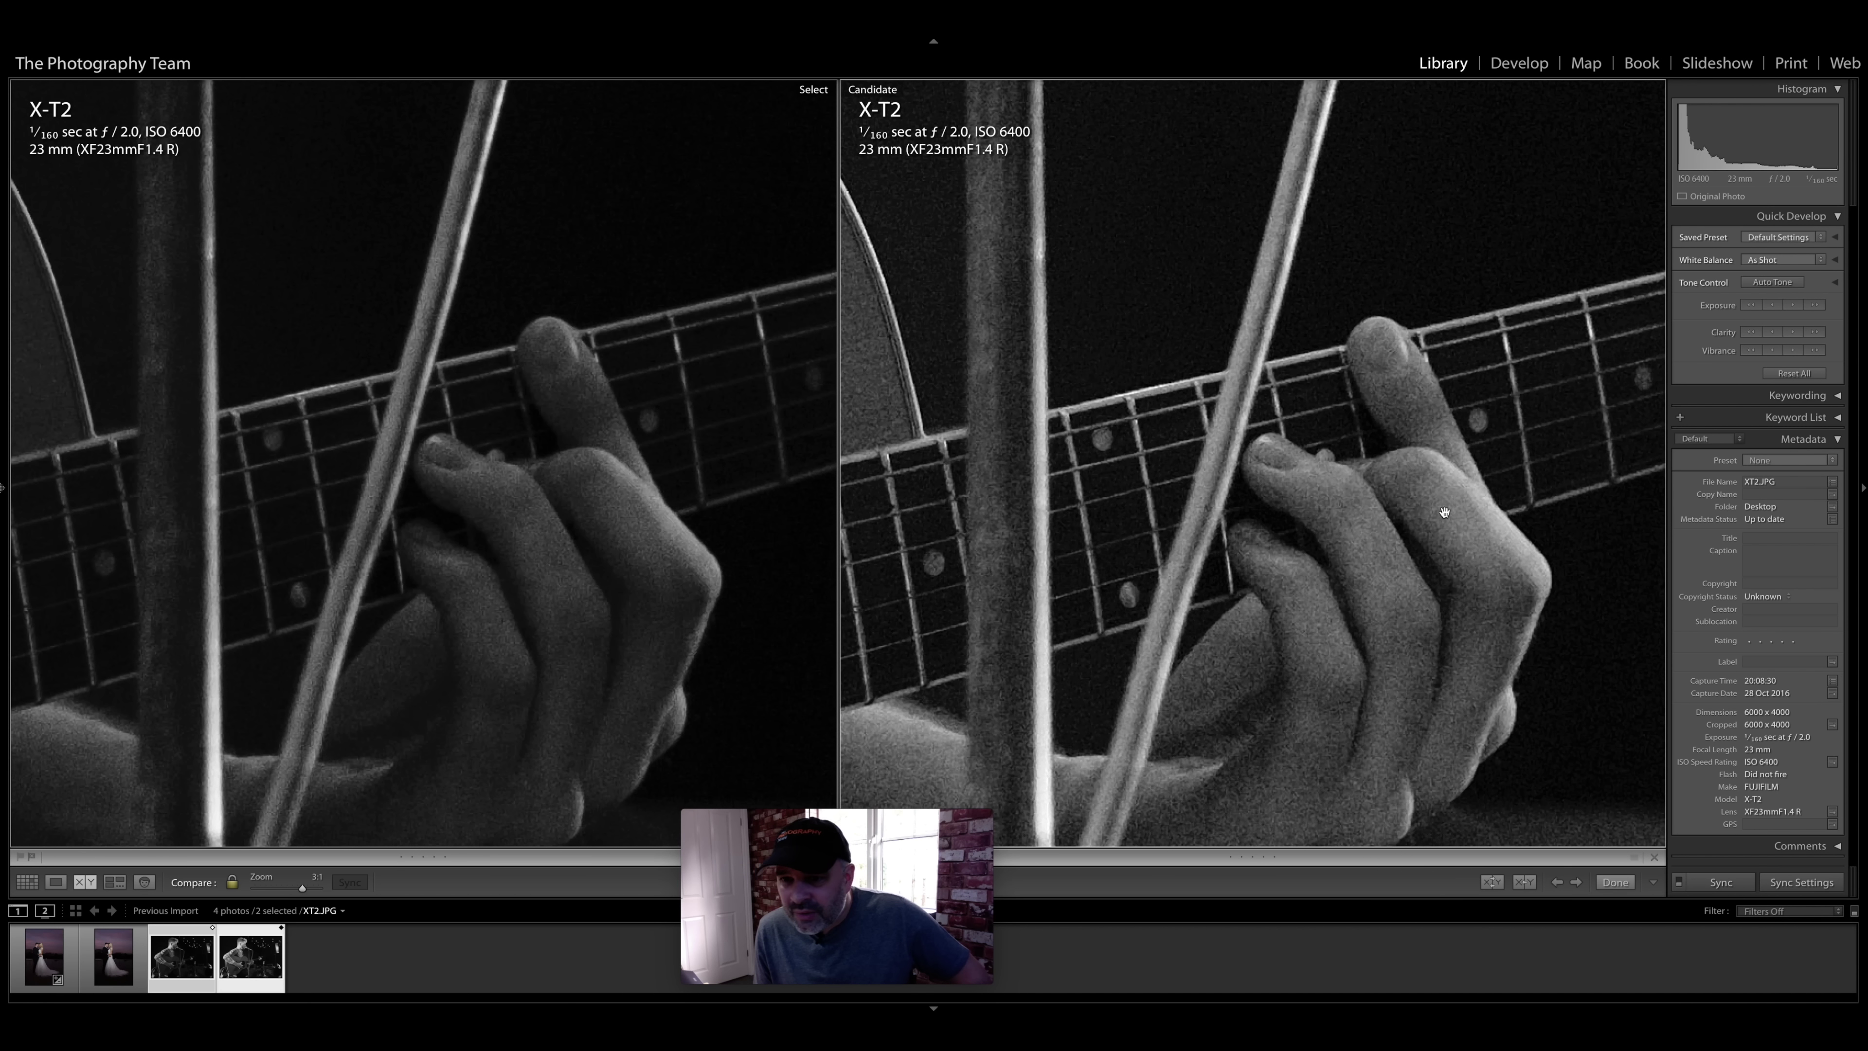
drag(1430, 501, 1426, 549)
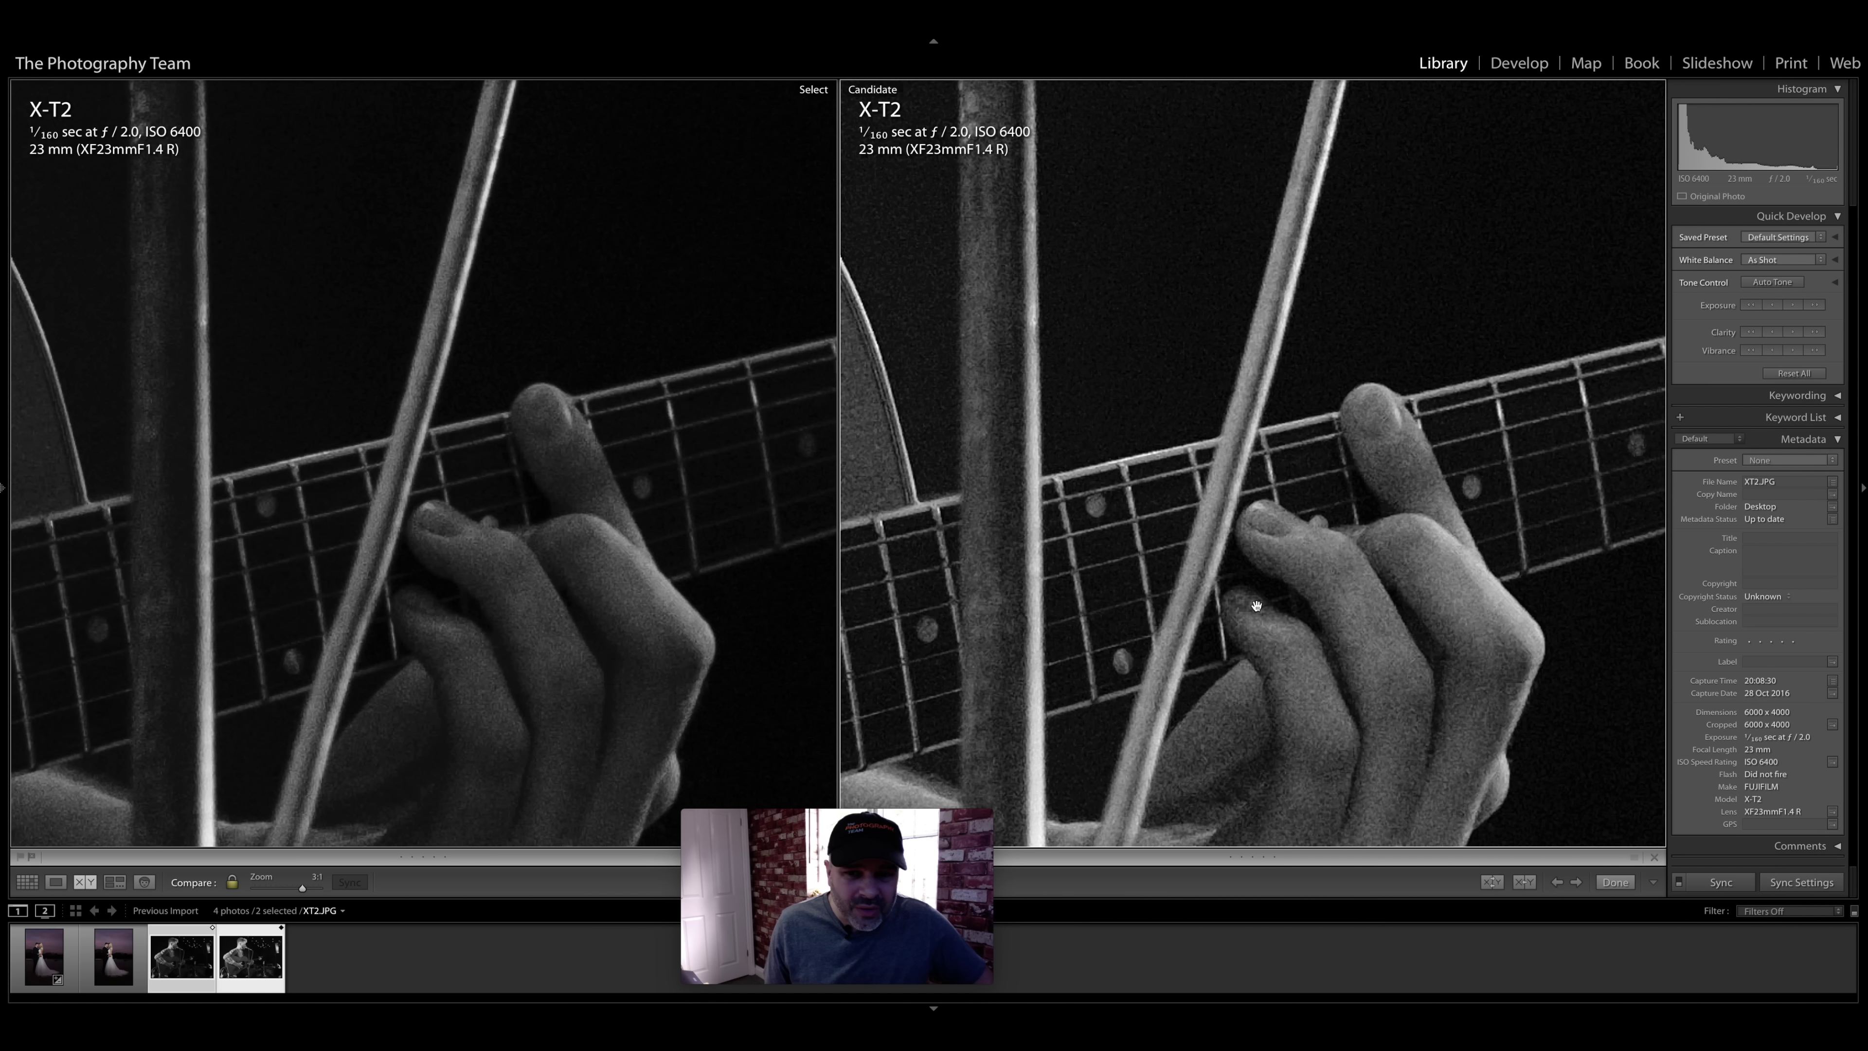
click(1274, 557)
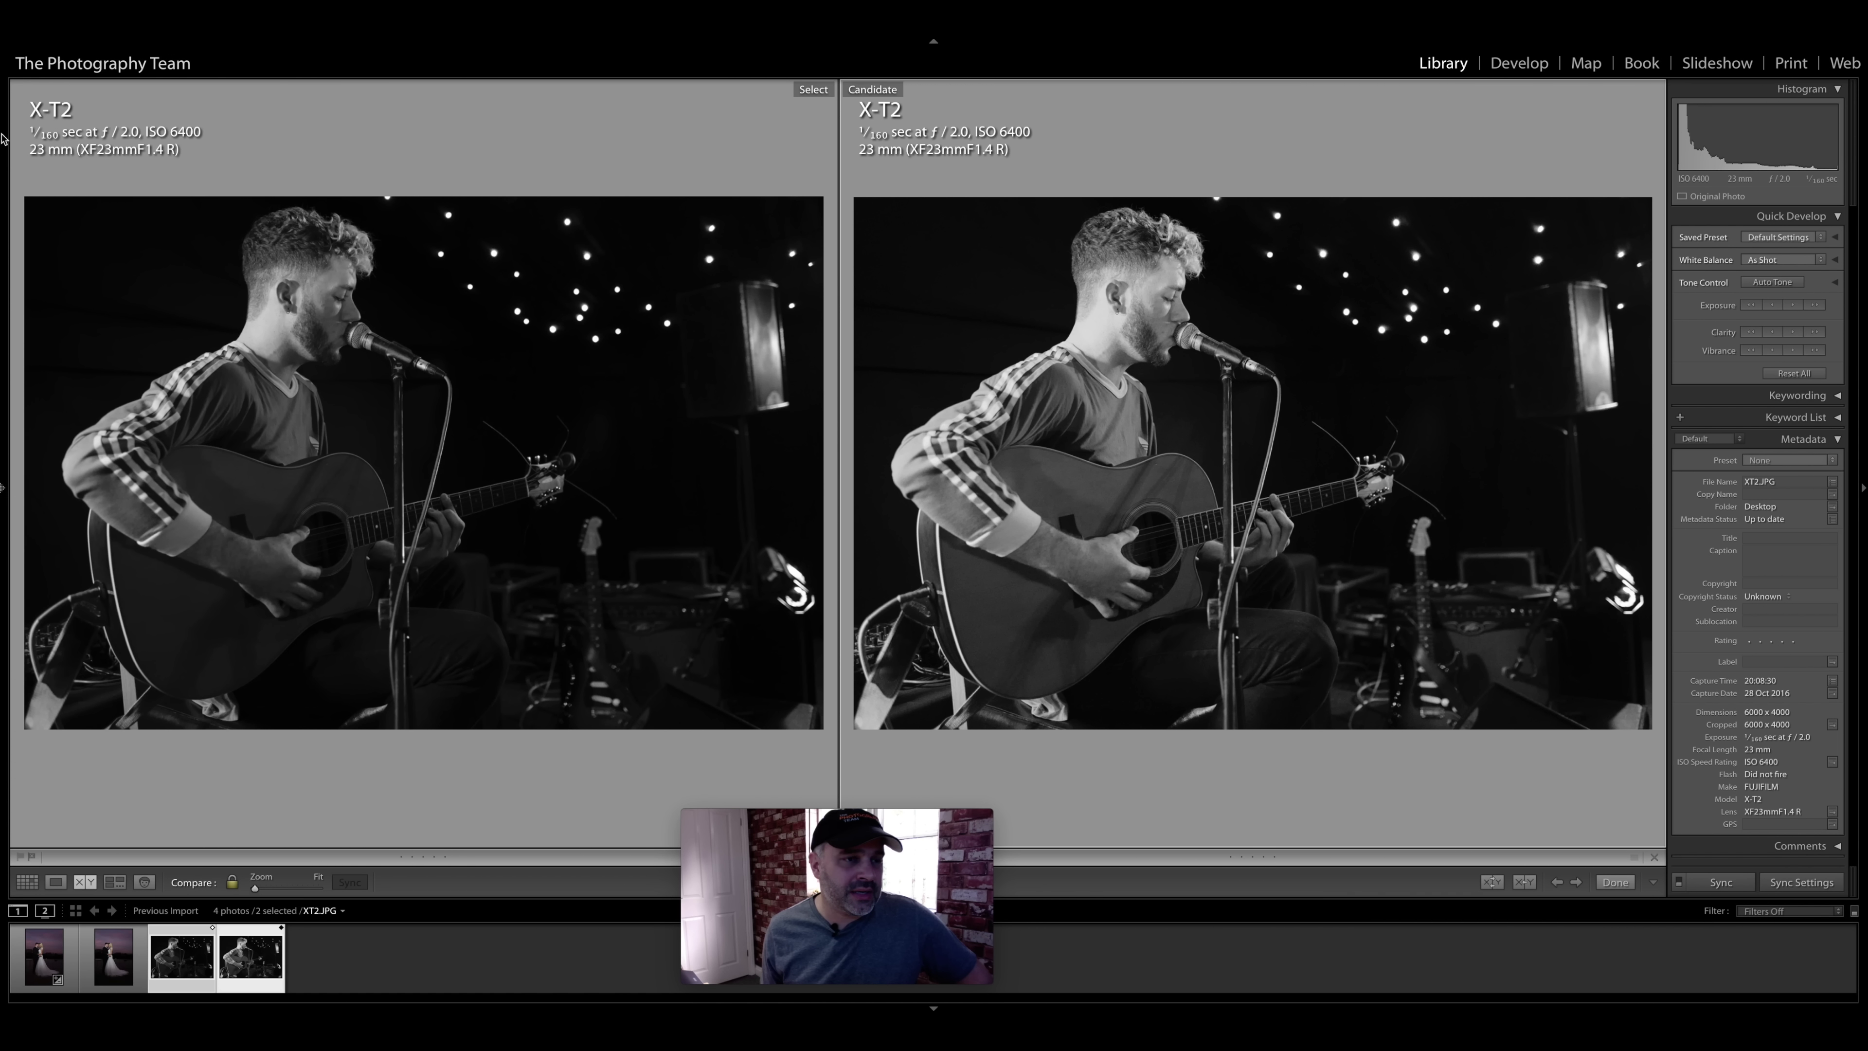
mouse_move(3, 494)
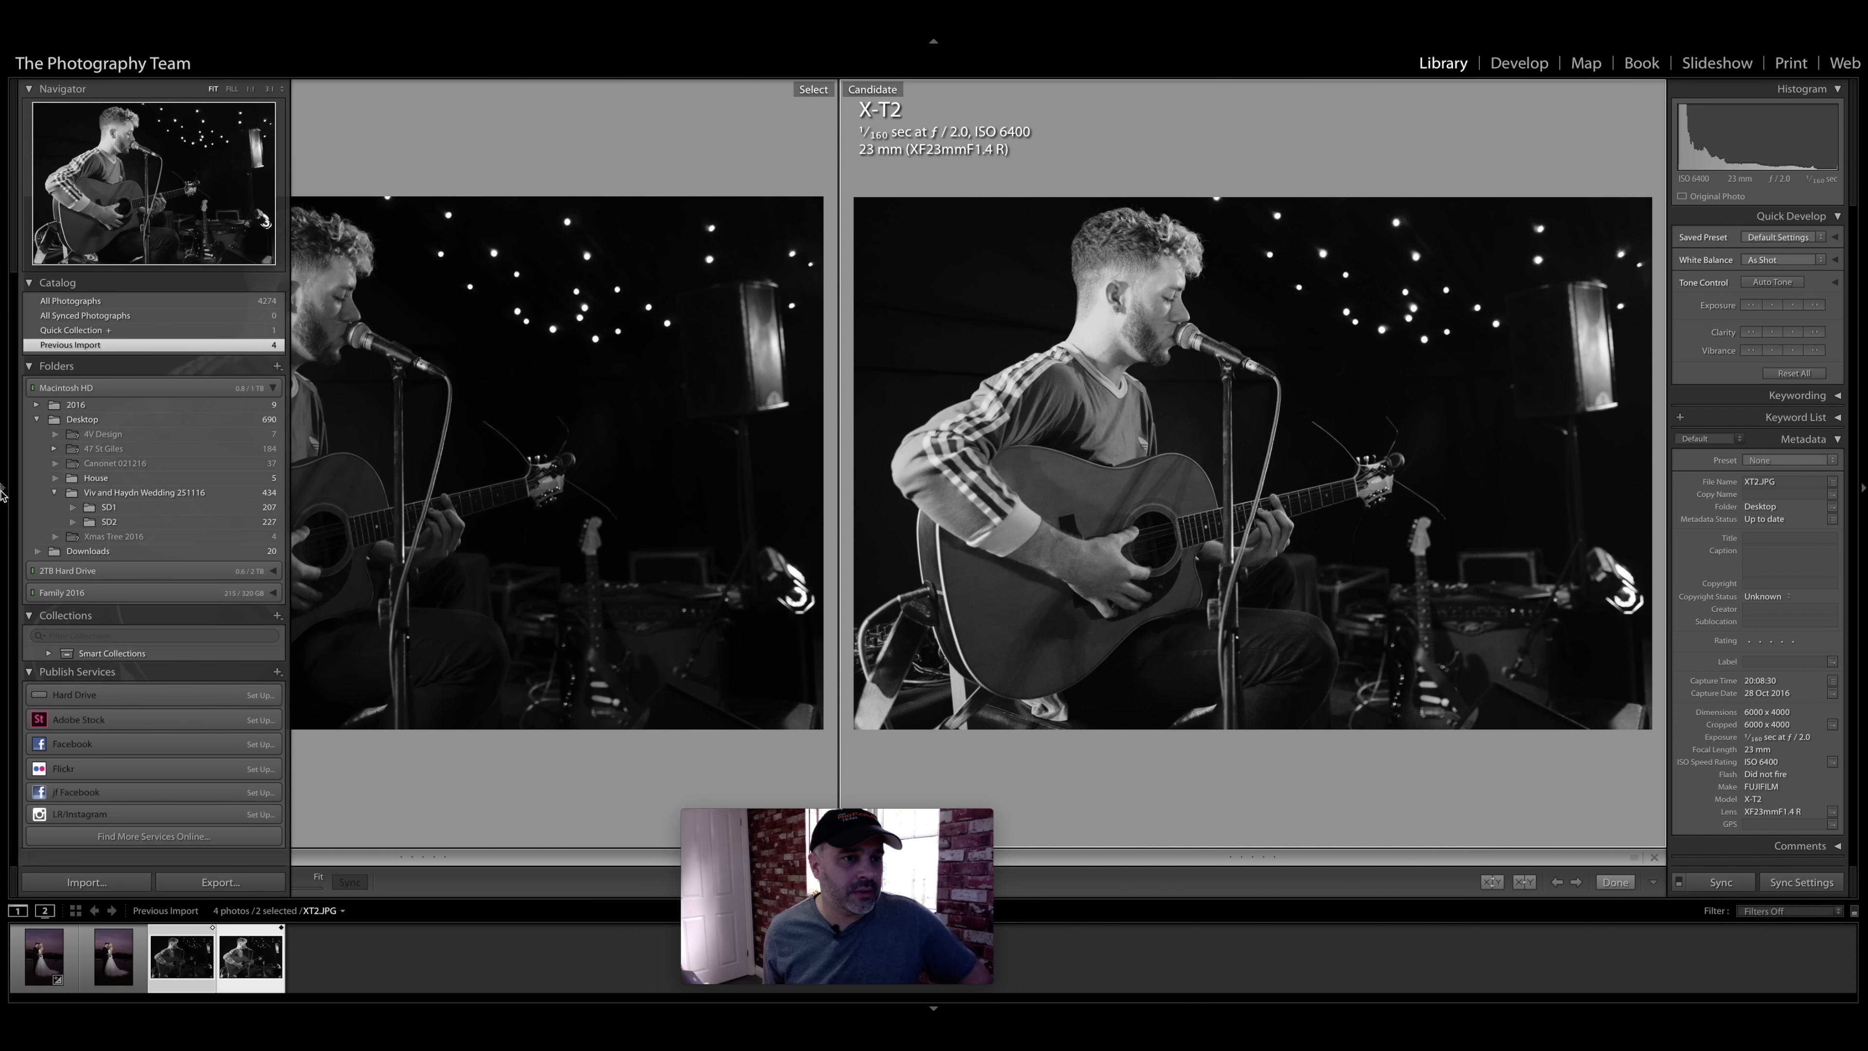
Step: View both guitarist photos at 1:1, panning from the guitar neck to the singer's face and shirt, then Fit
click(250, 88)
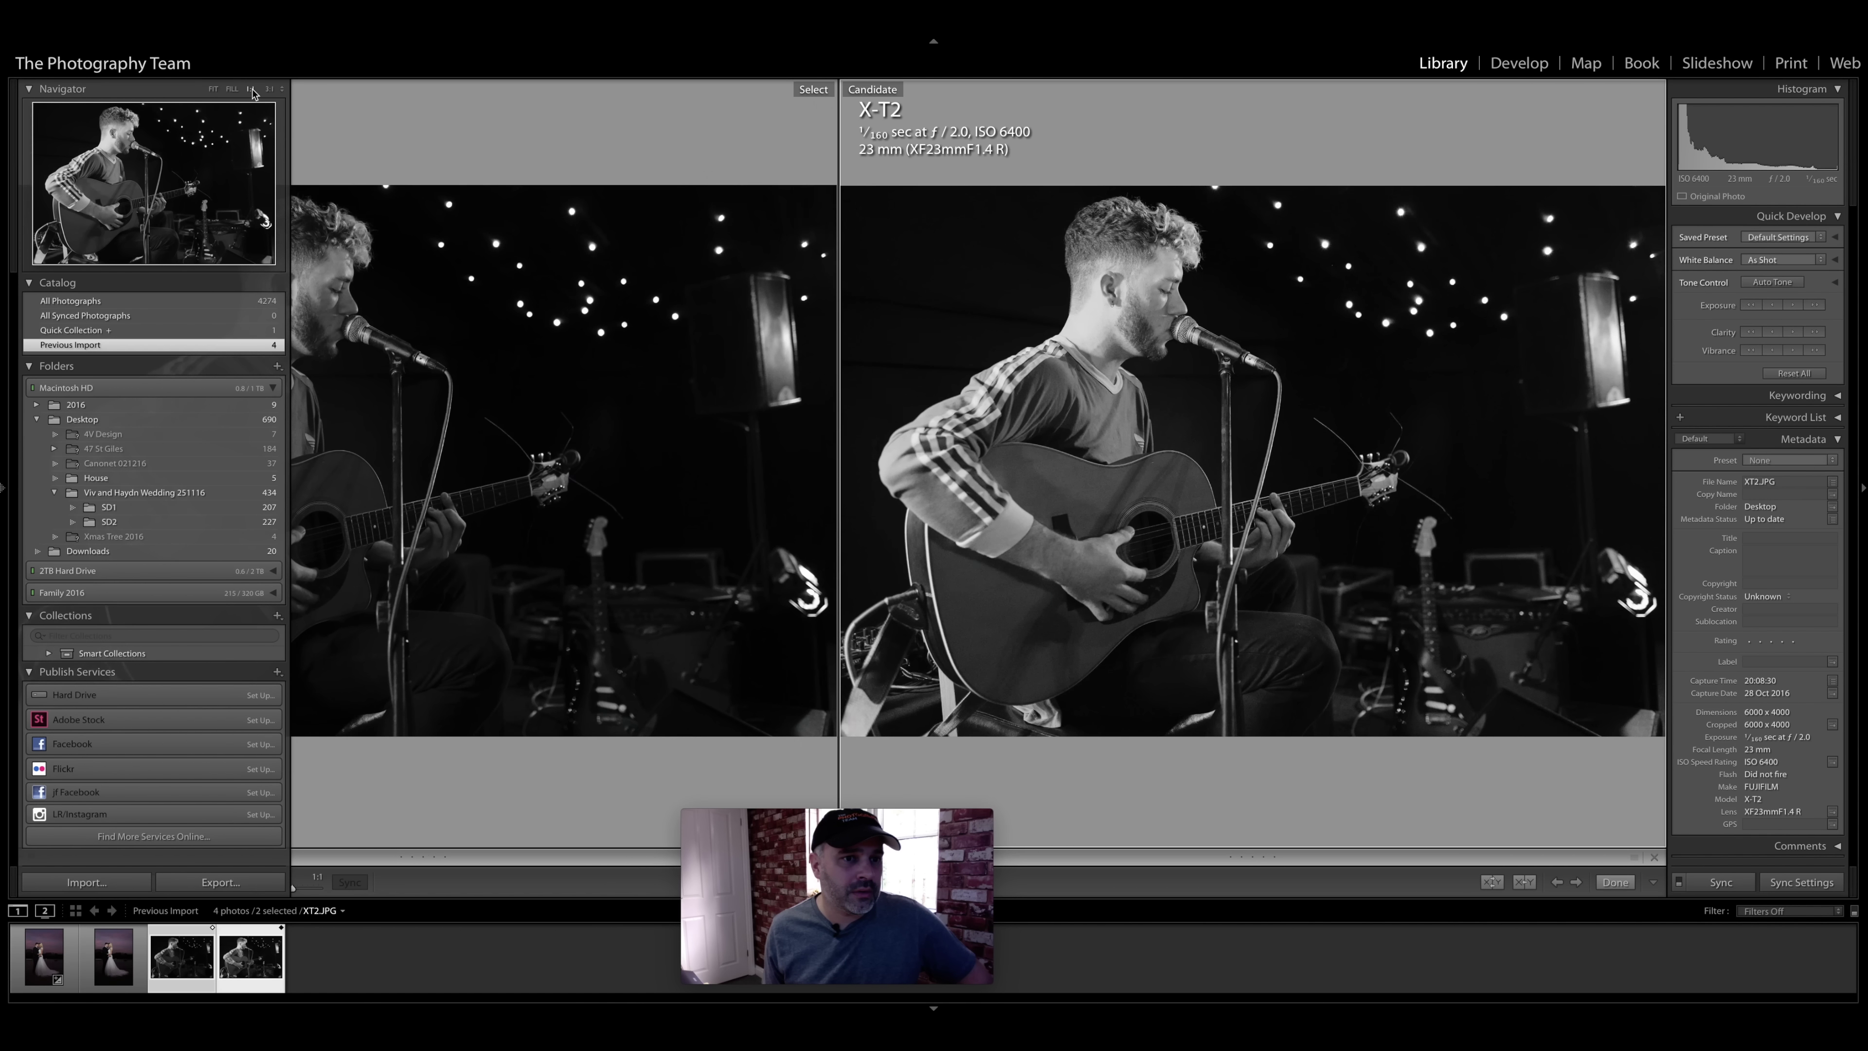
drag(454, 271, 721, 443)
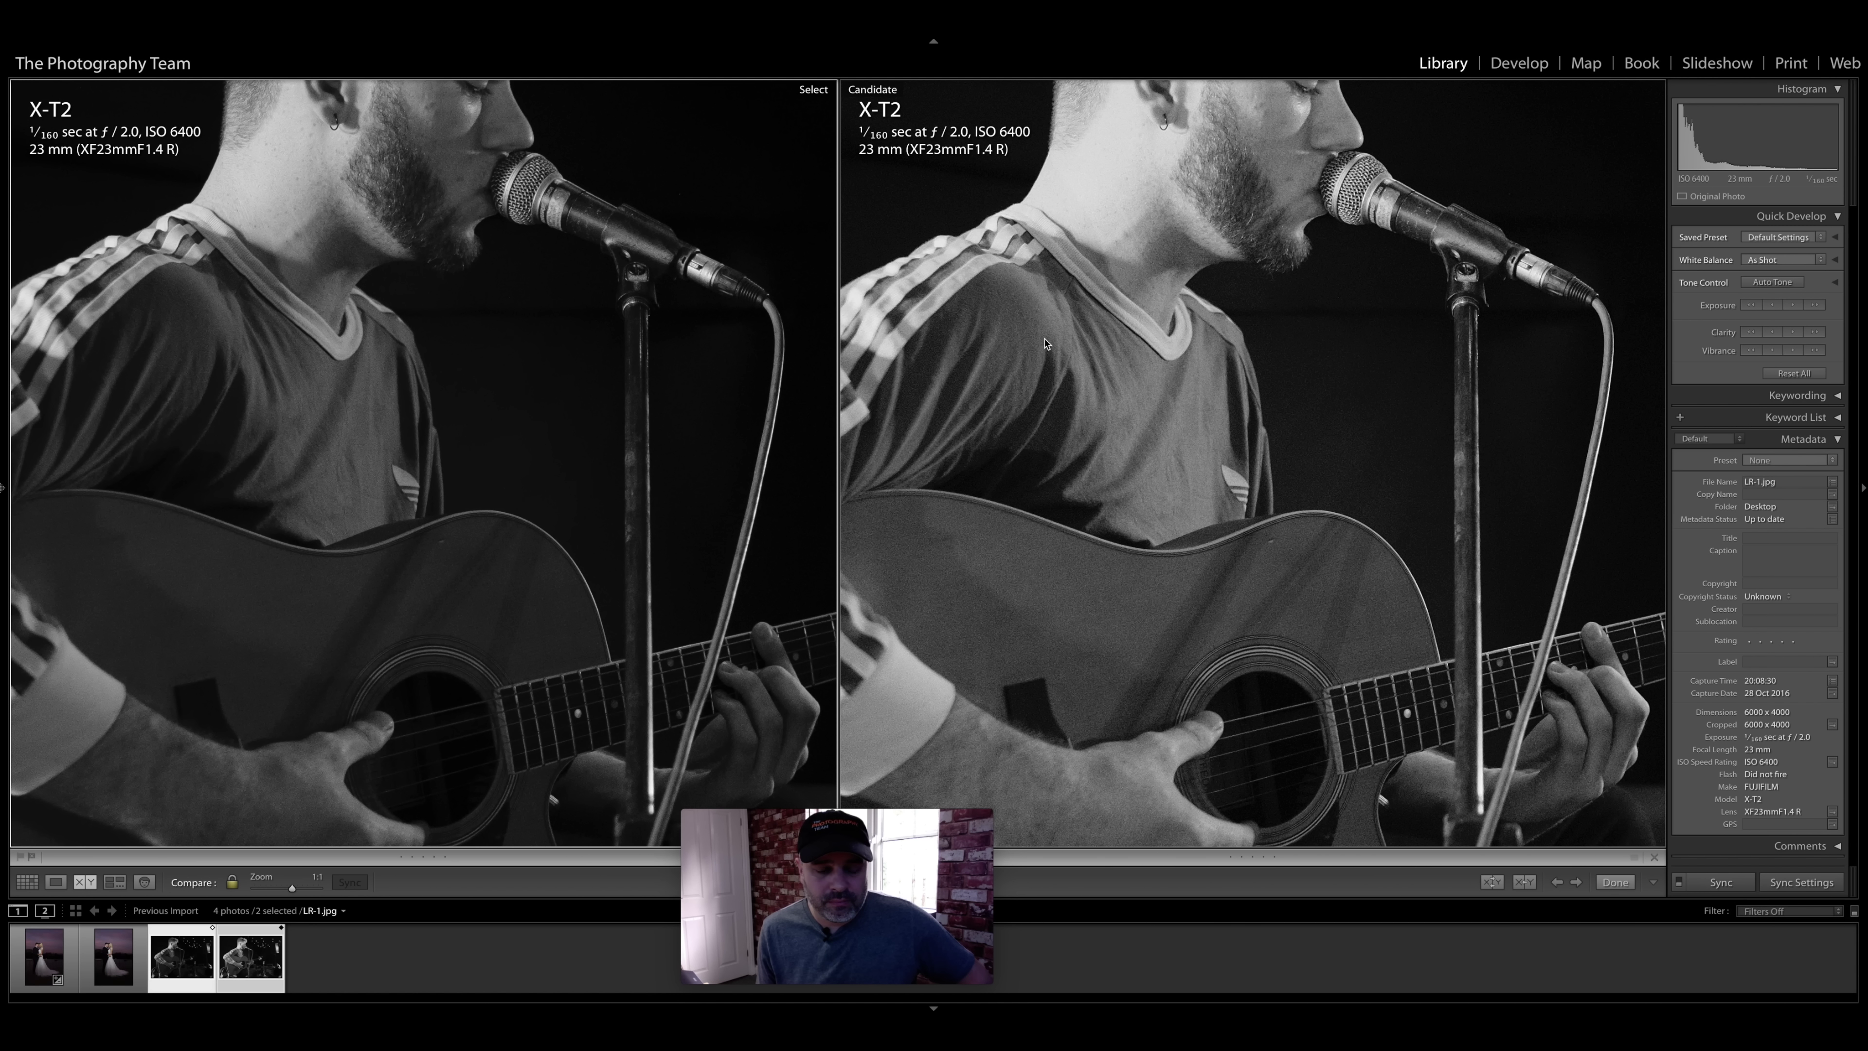
drag(1046, 343, 1189, 503)
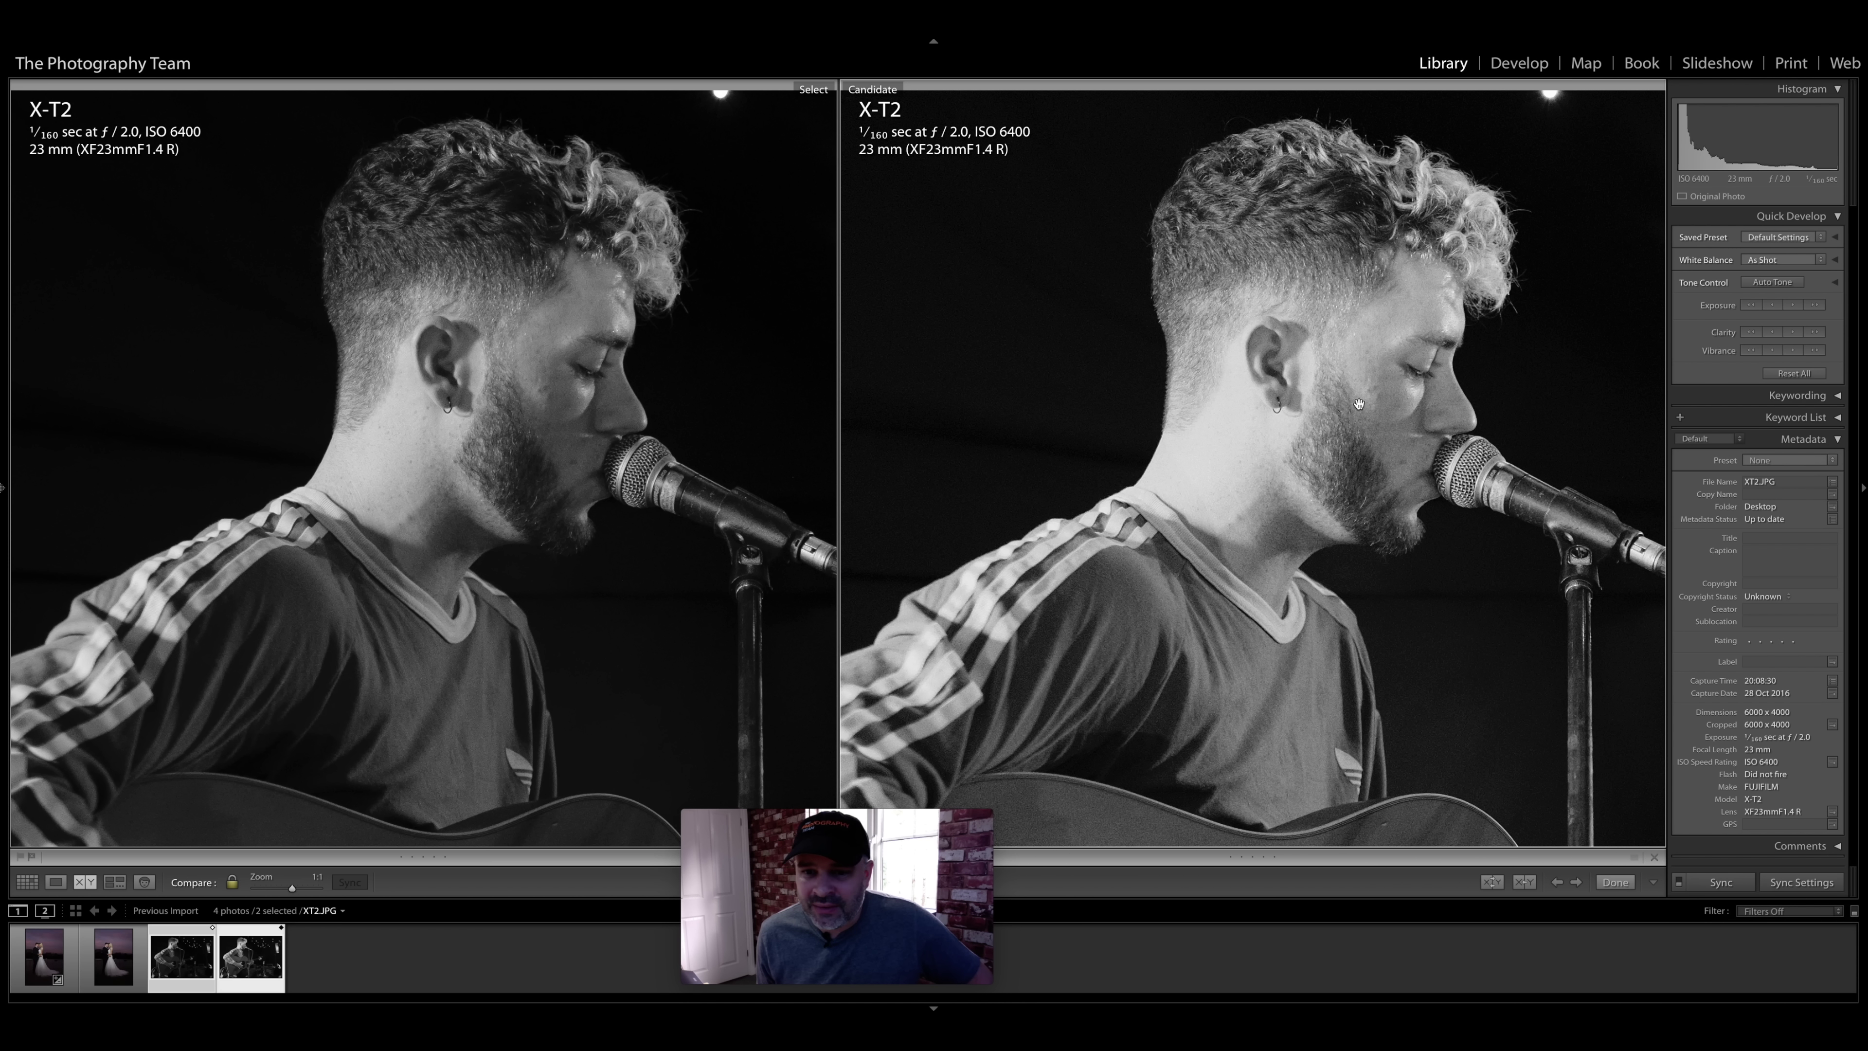
scroll(1350, 401, down, 5)
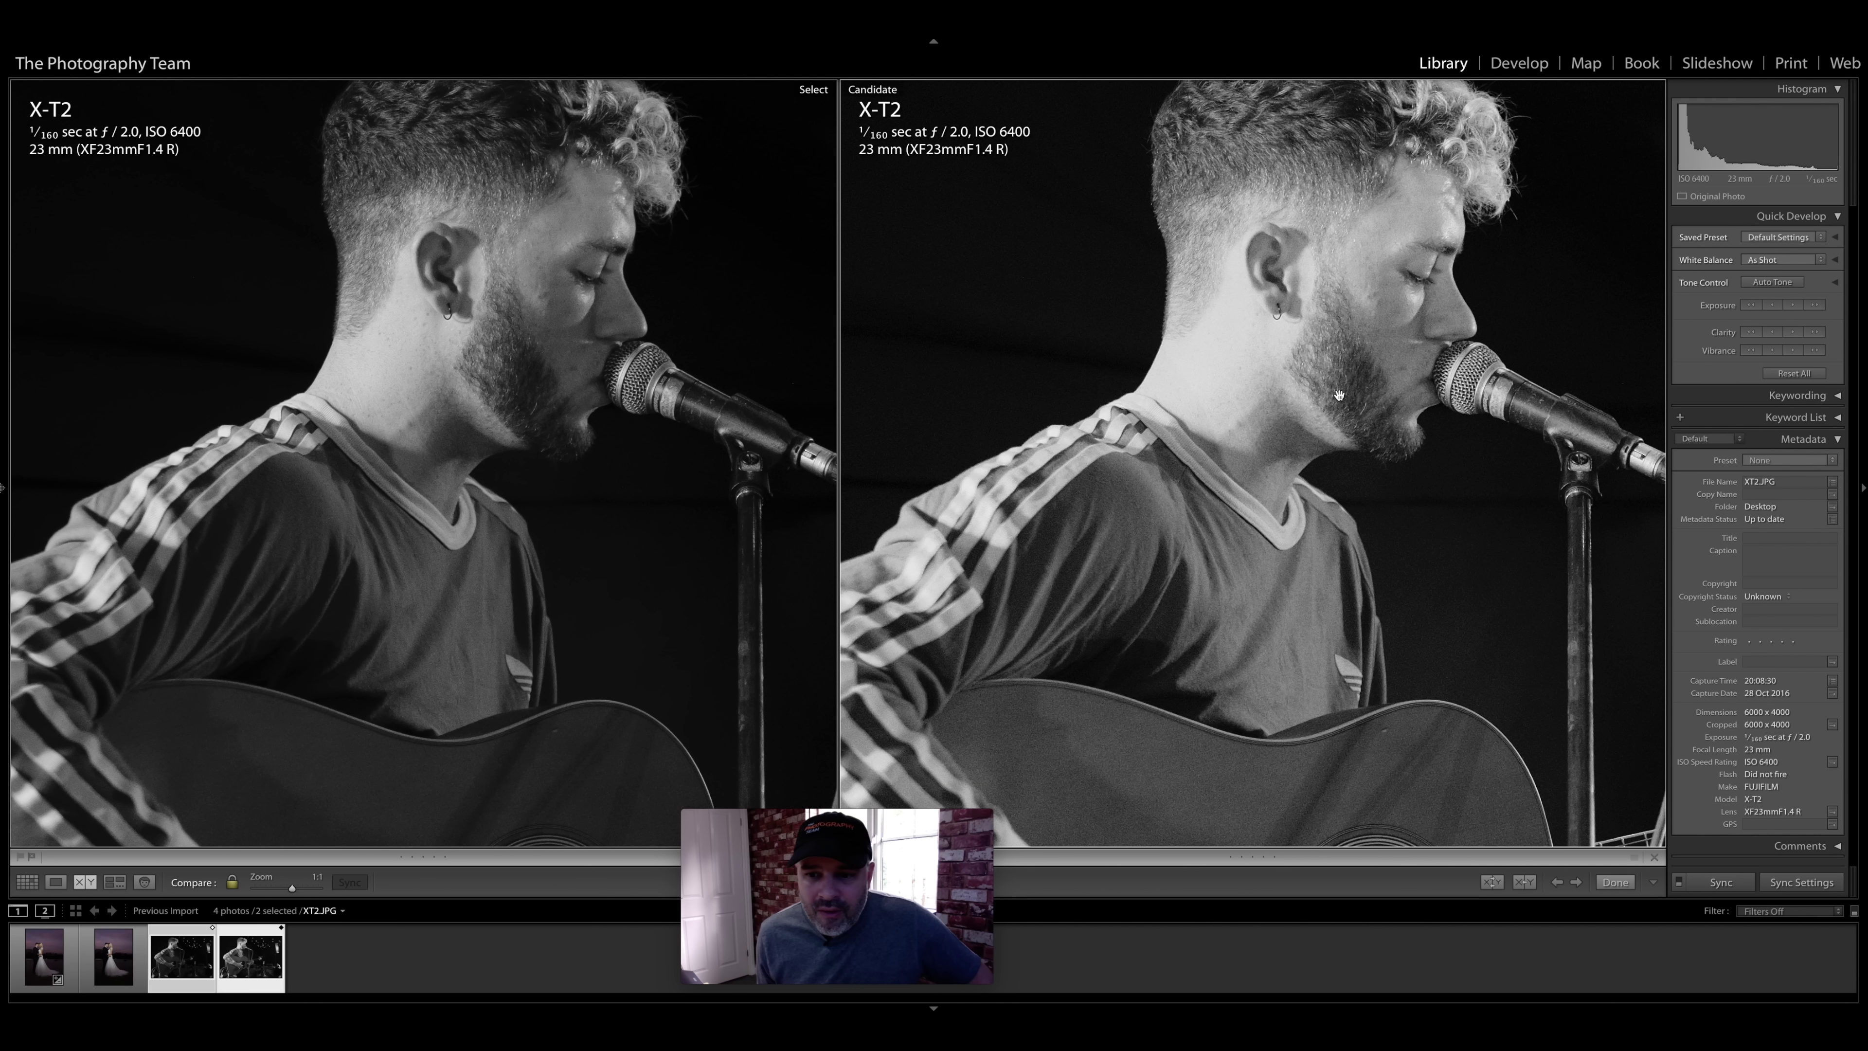
scroll(1339, 395, down, 8)
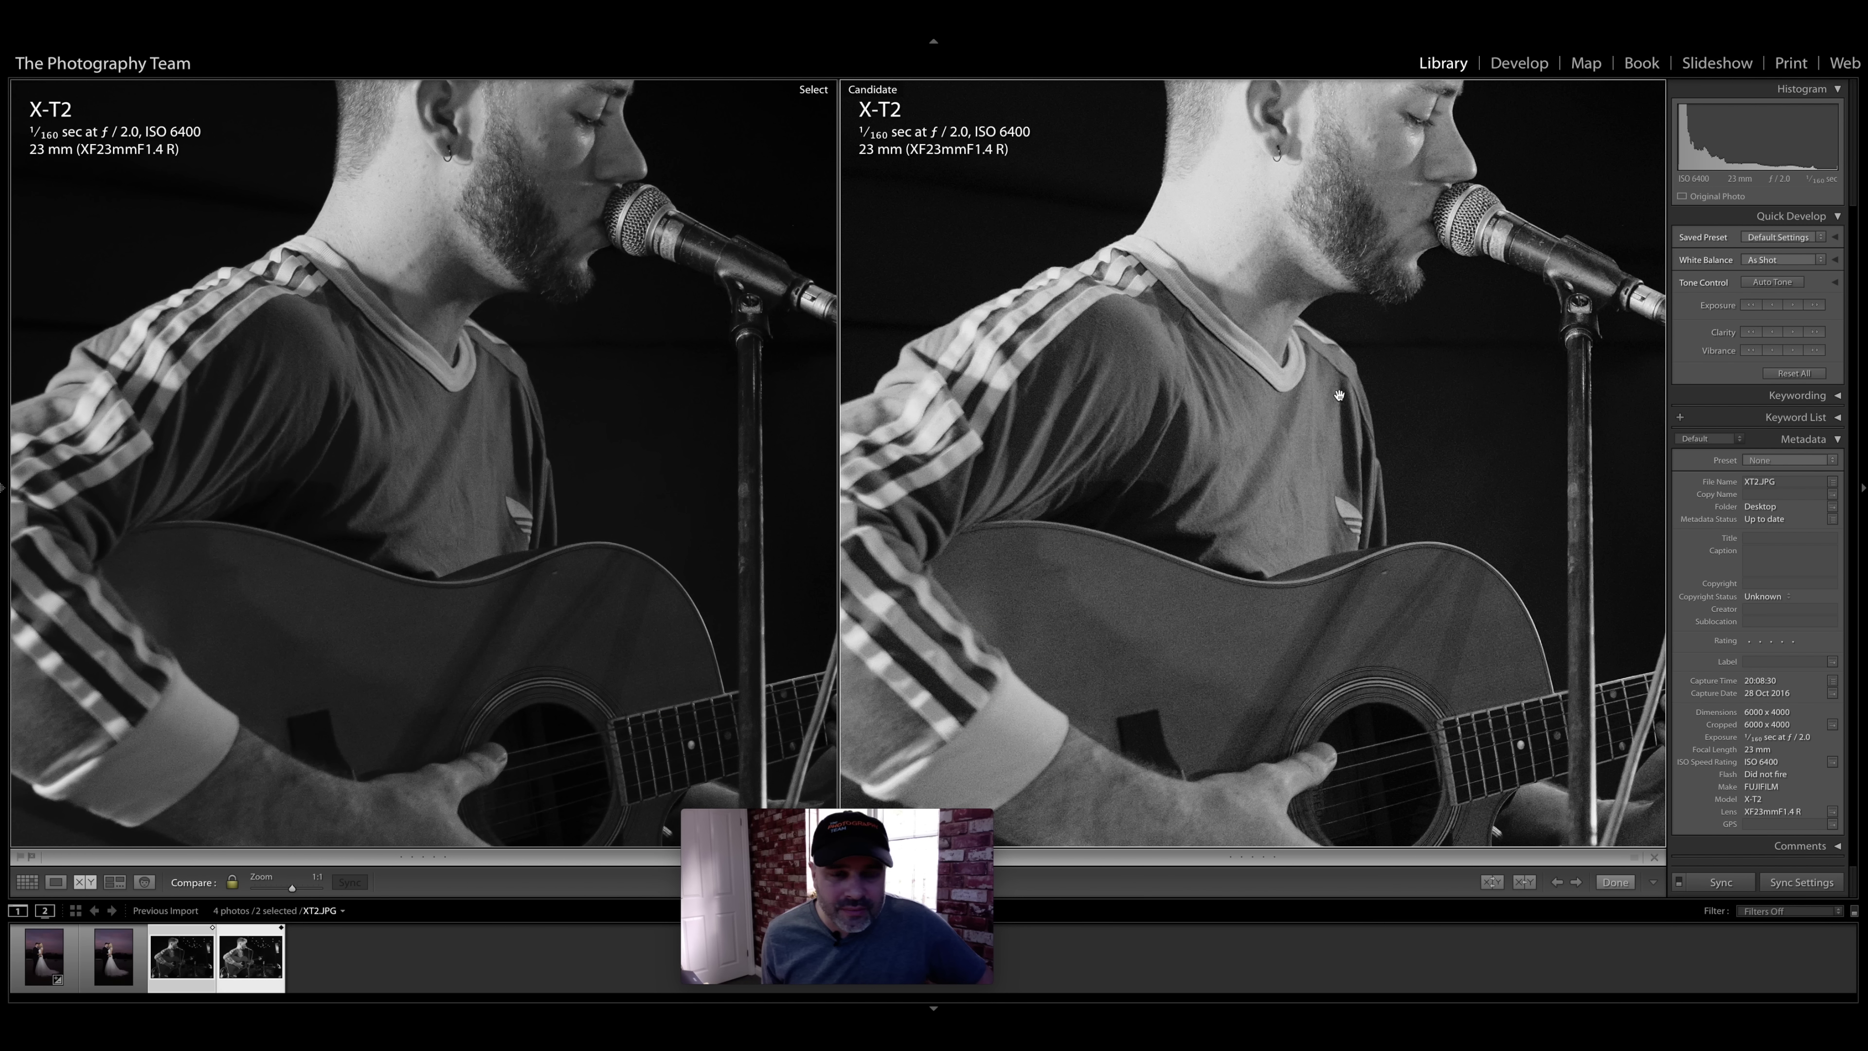
scroll(1255, 394, left, 5)
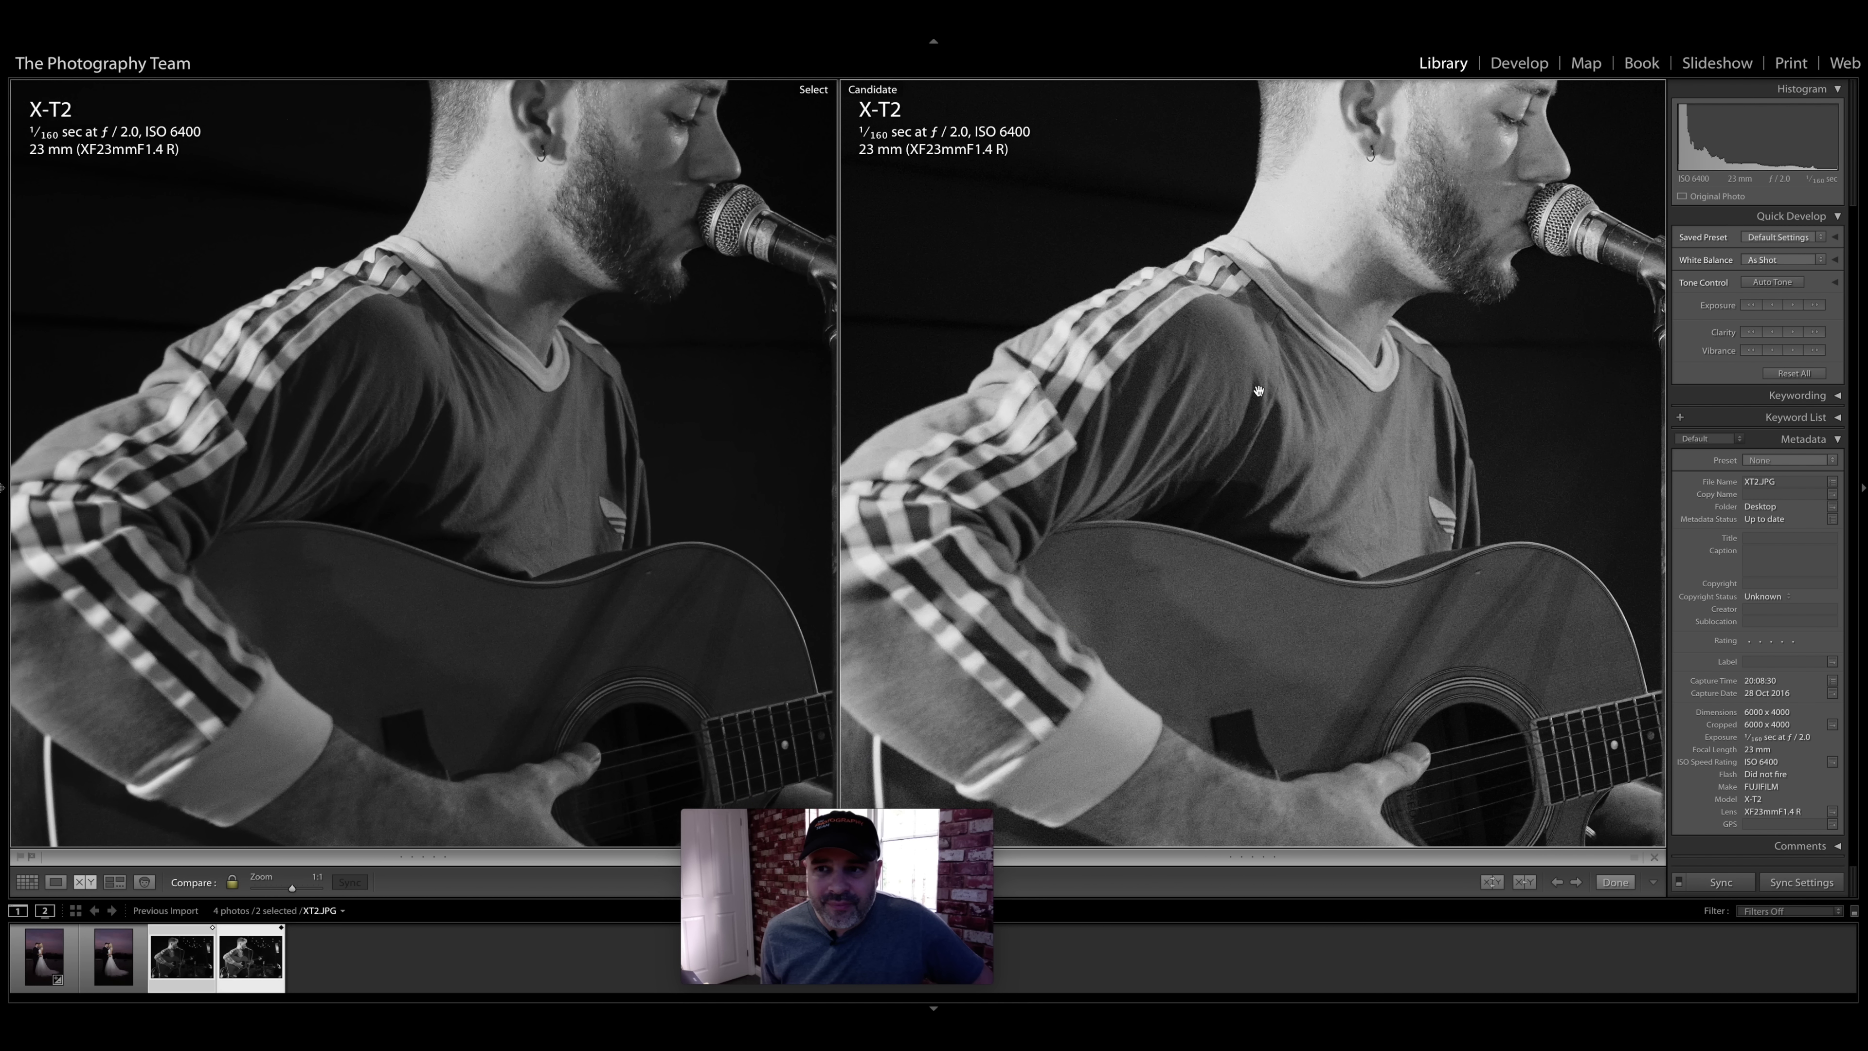
scroll(1259, 390, up, 6)
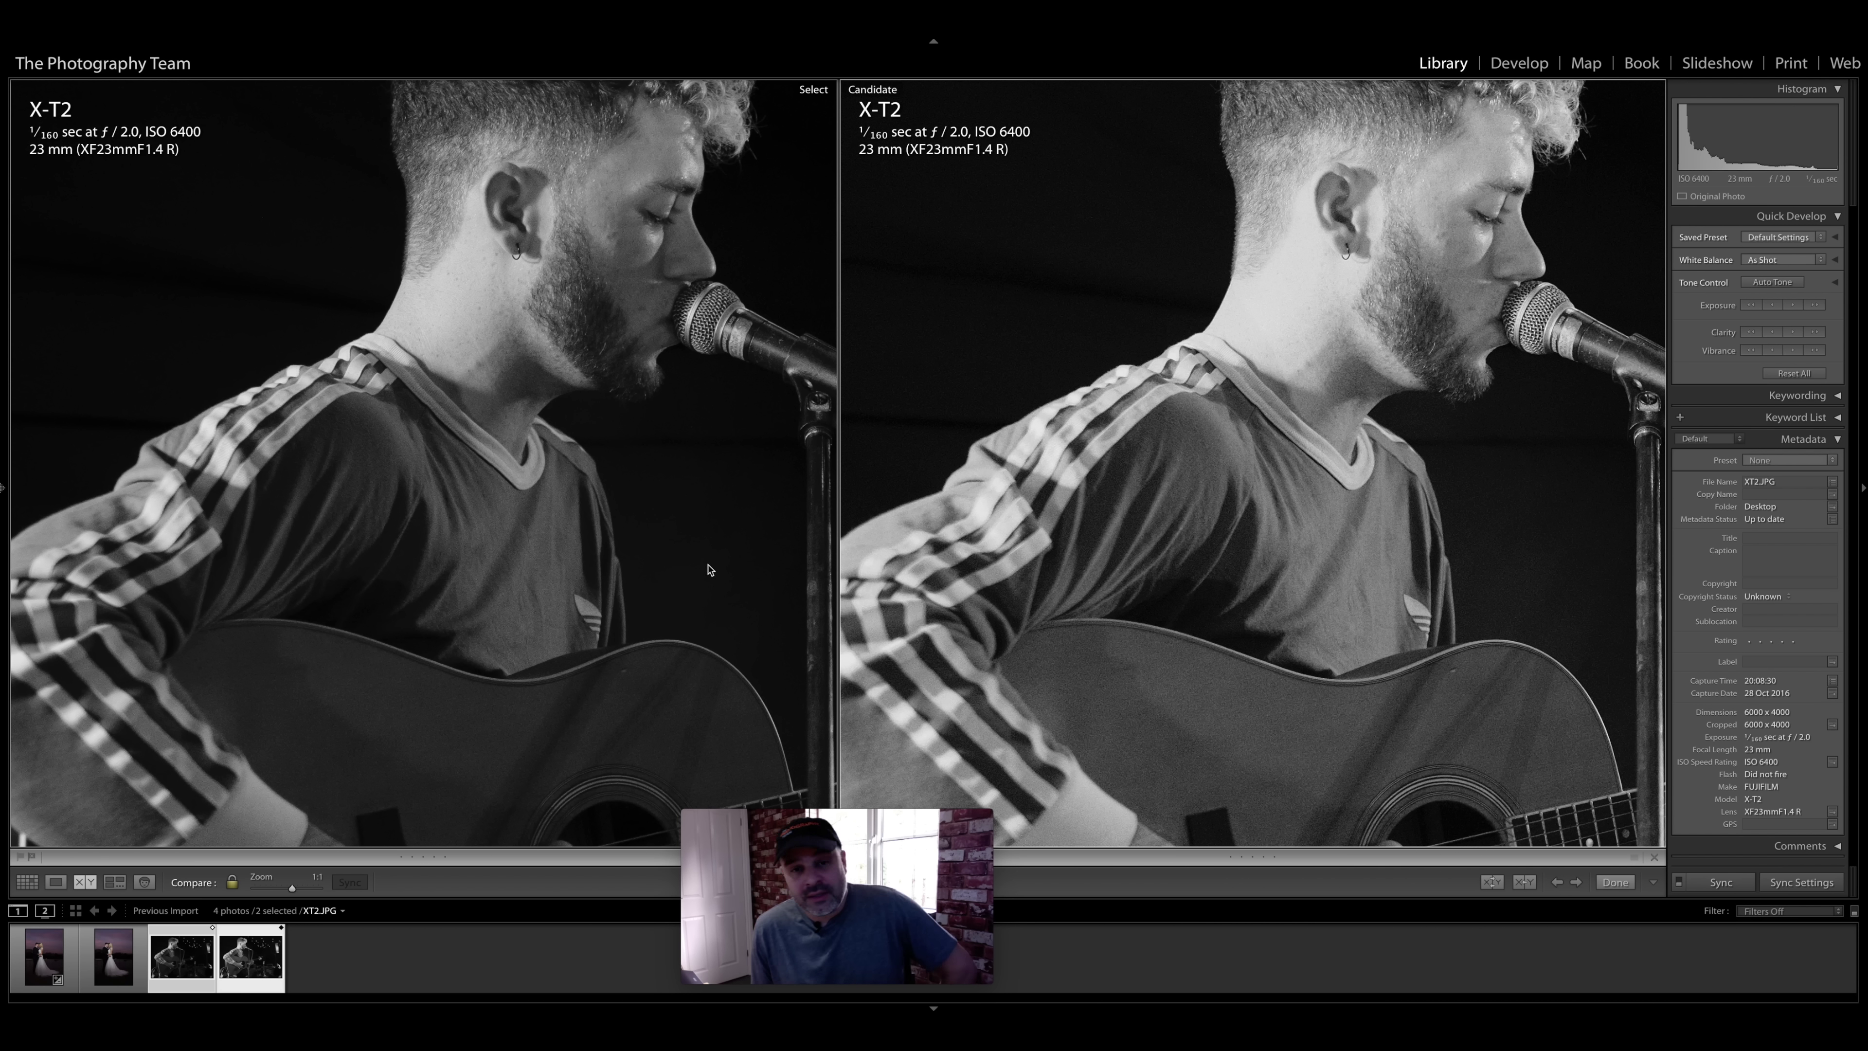
click(743, 518)
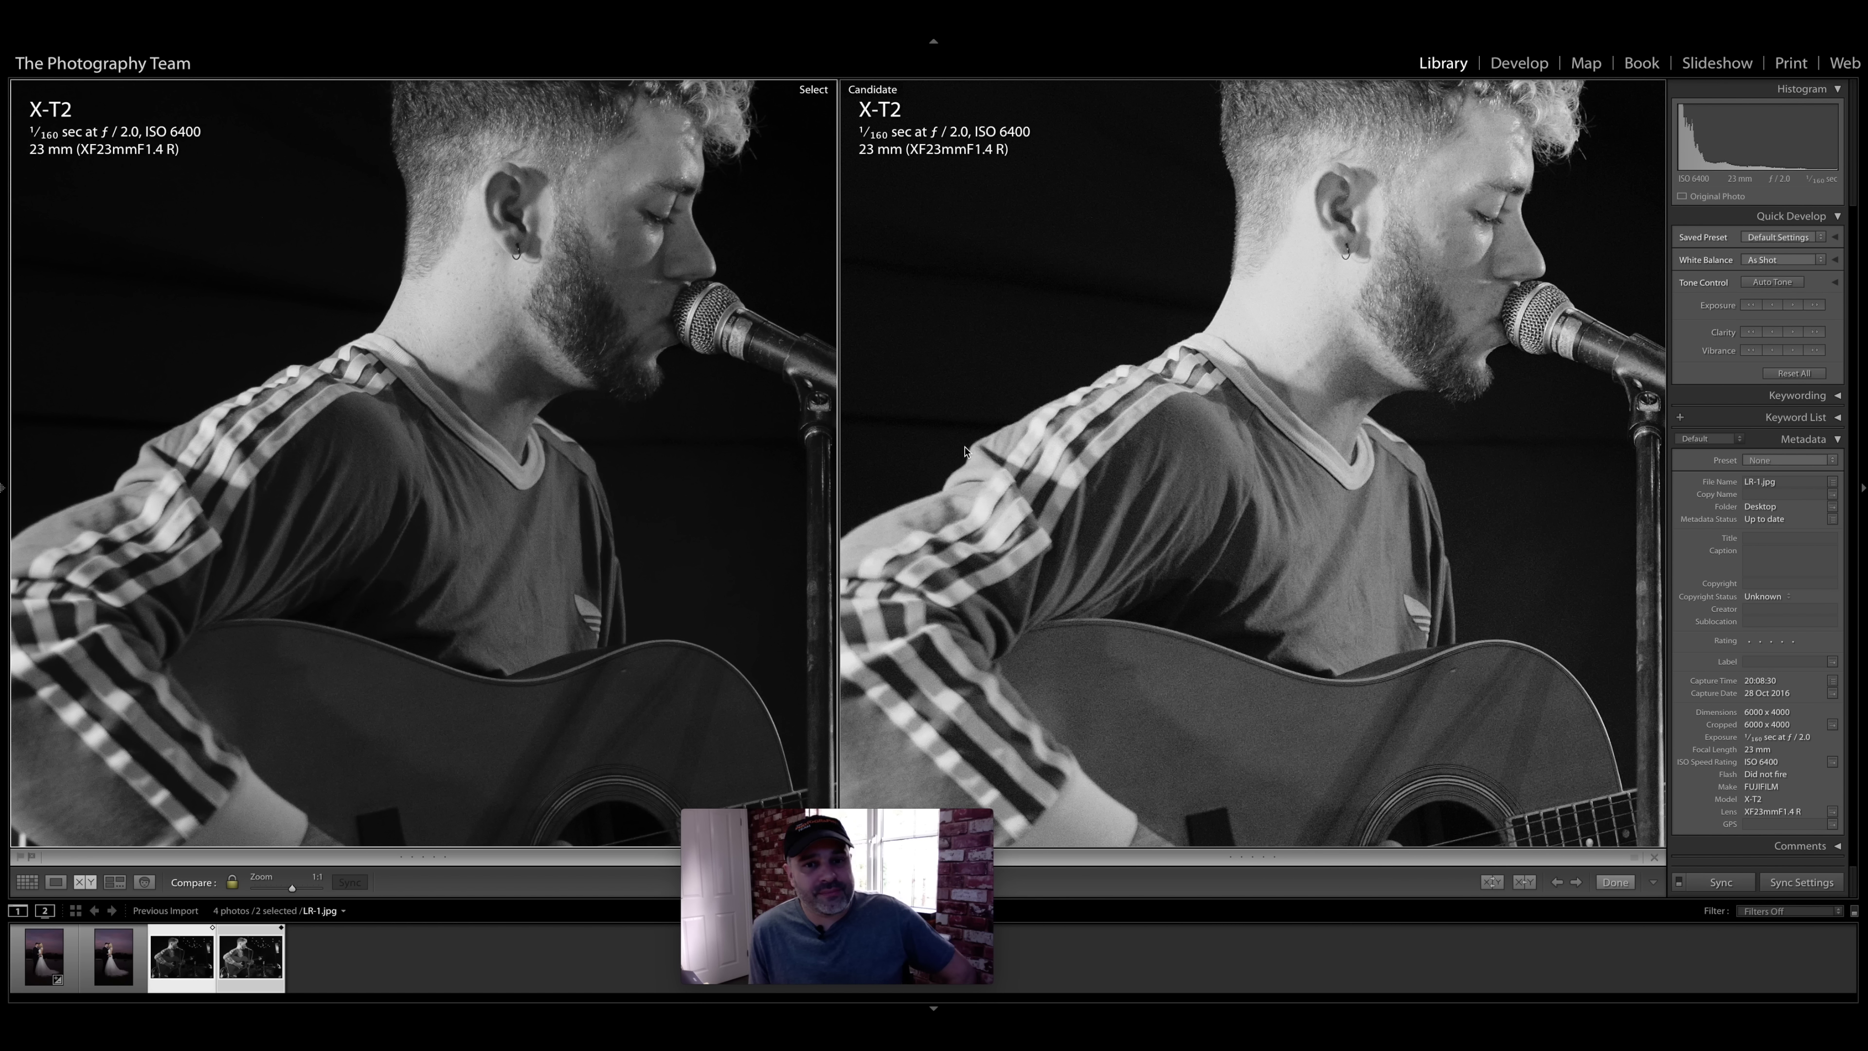
click(543, 432)
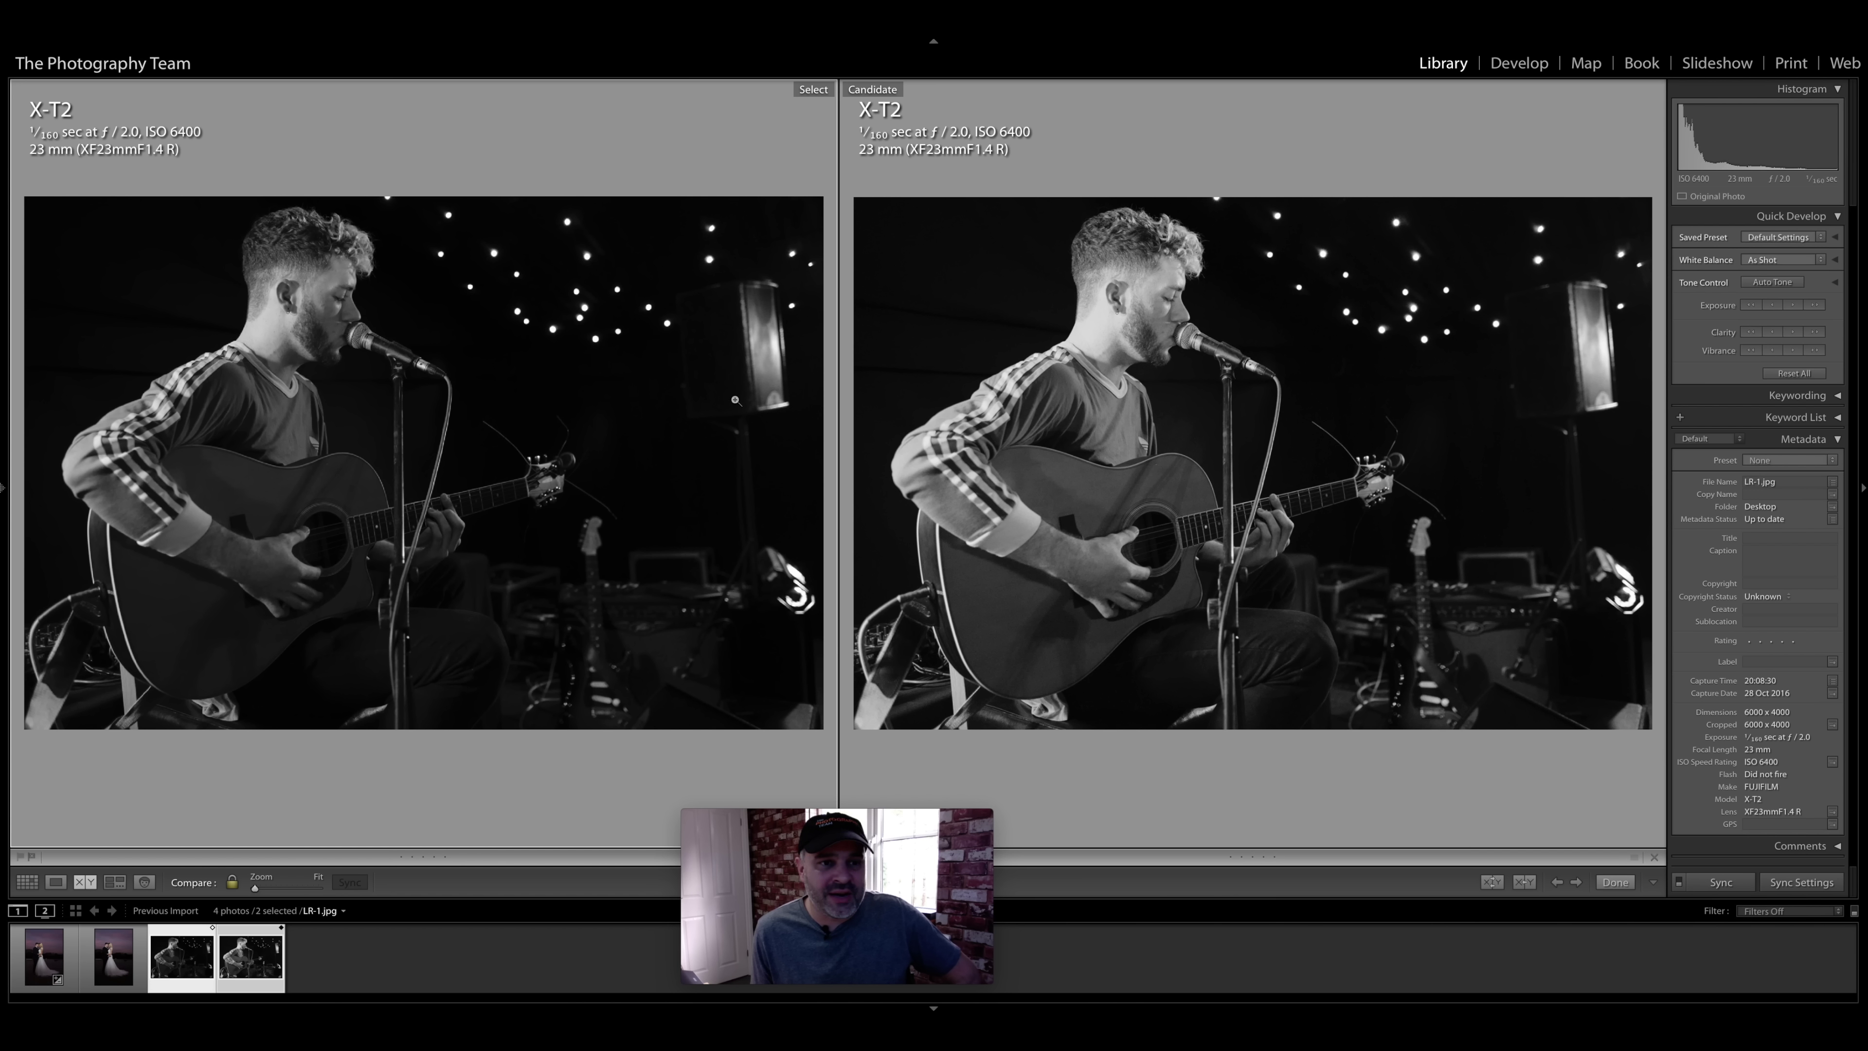